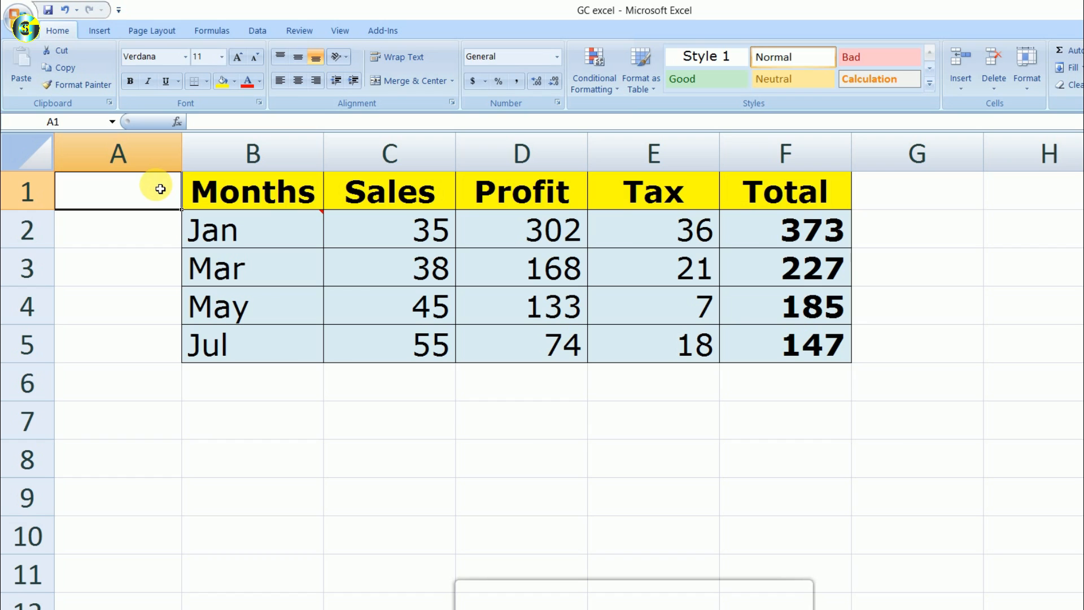
pyautogui.moveTo(426, 227); pyautogui.dragTo(785, 341)
pyautogui.click(674, 271)
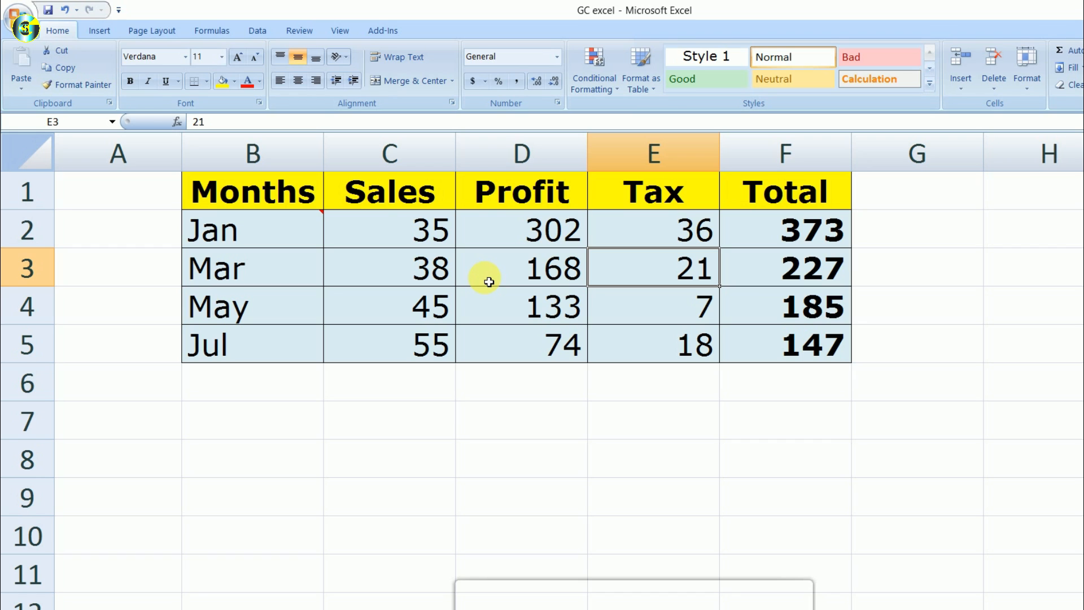
# Step: Copy the table B1:F5 and paste it at B7 using Paste Special with the All option
pyautogui.moveTo(315, 193); pyautogui.dragTo(743, 342)
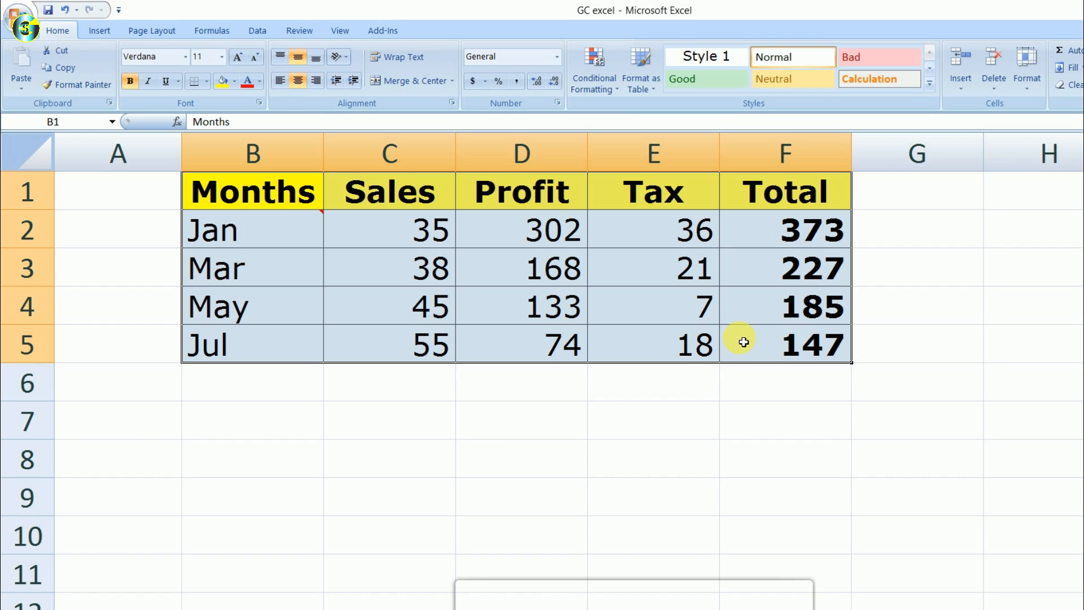
pyautogui.hotkey('ctrl', 'c')
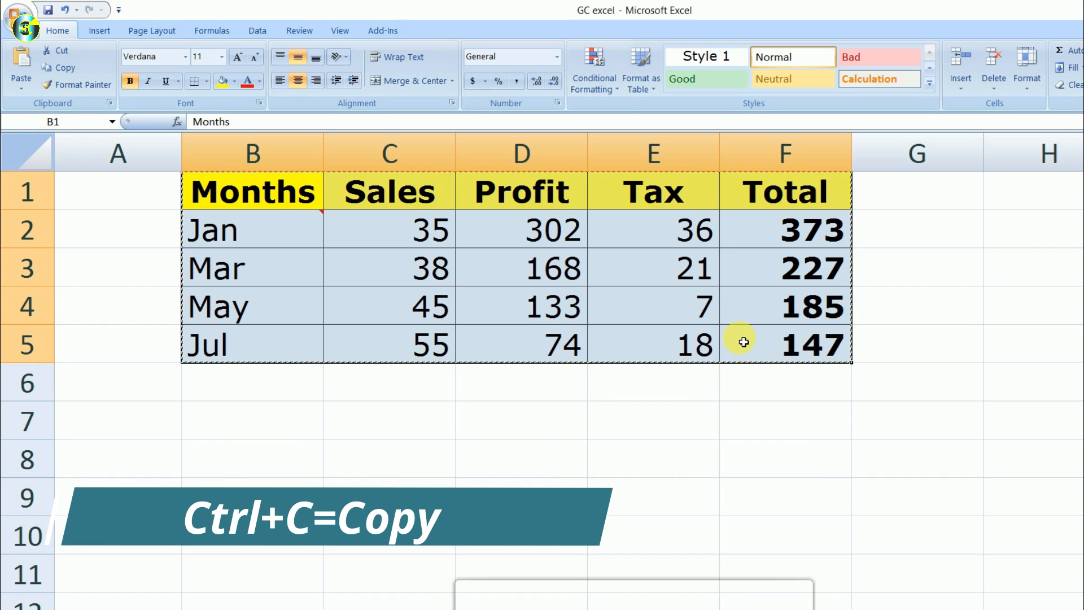
pyautogui.click(296, 416)
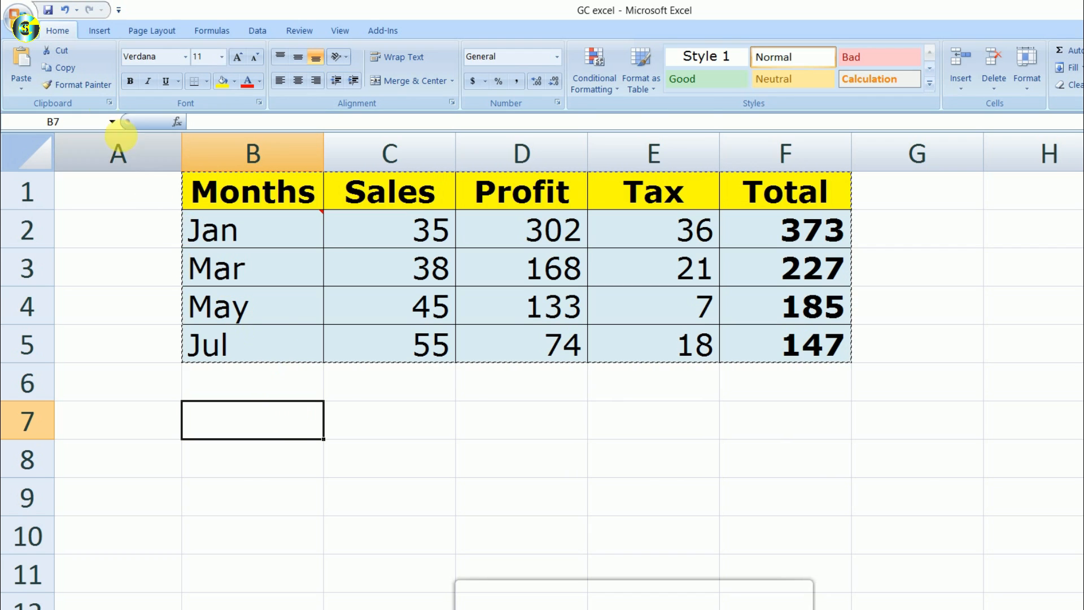
pyautogui.click(21, 85)
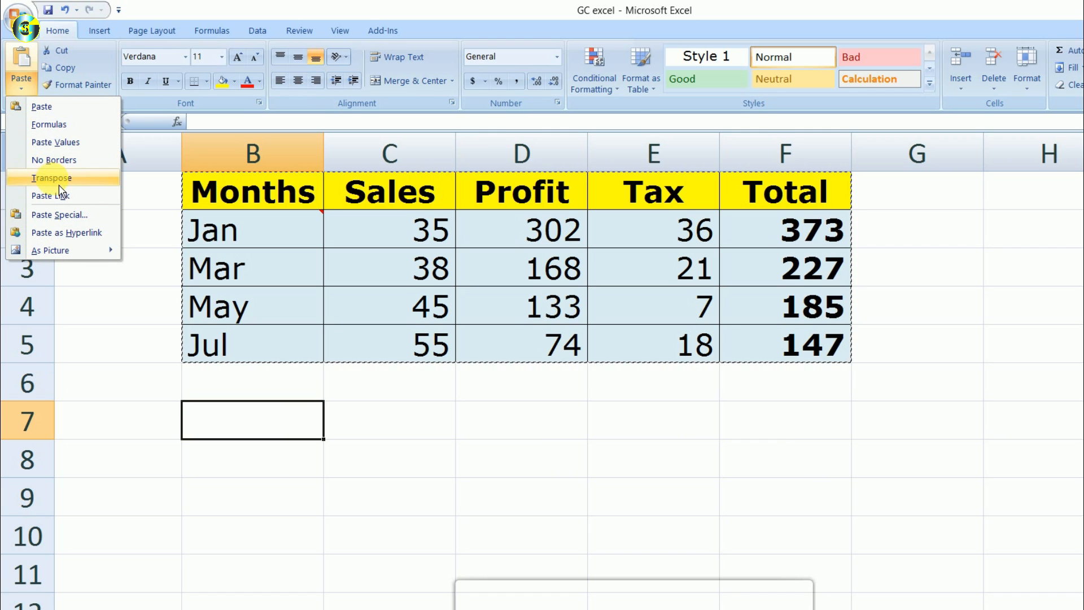
pyautogui.click(71, 217)
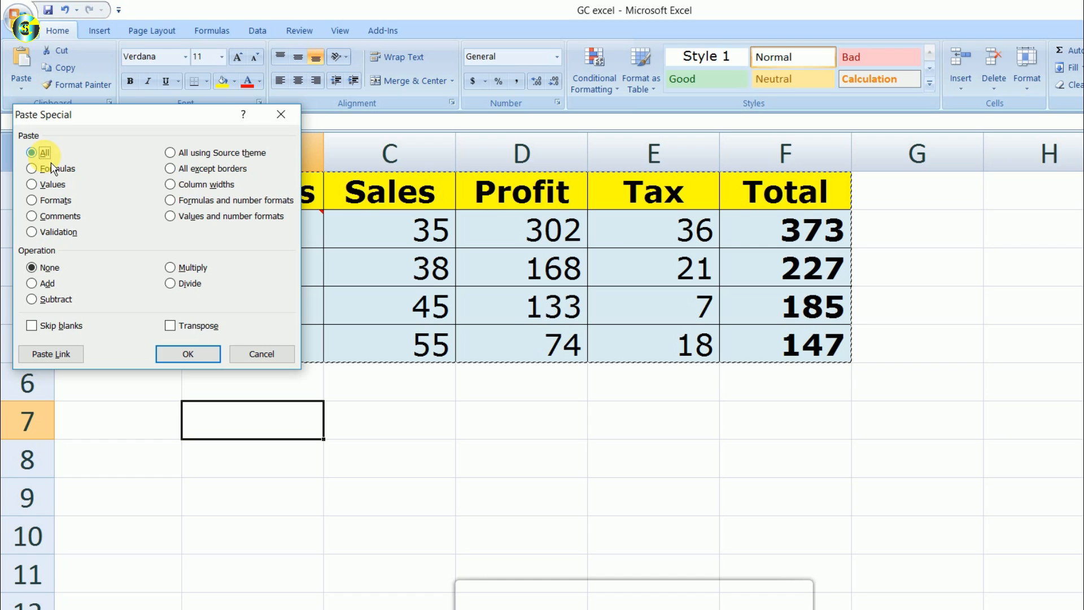
pyautogui.click(172, 355)
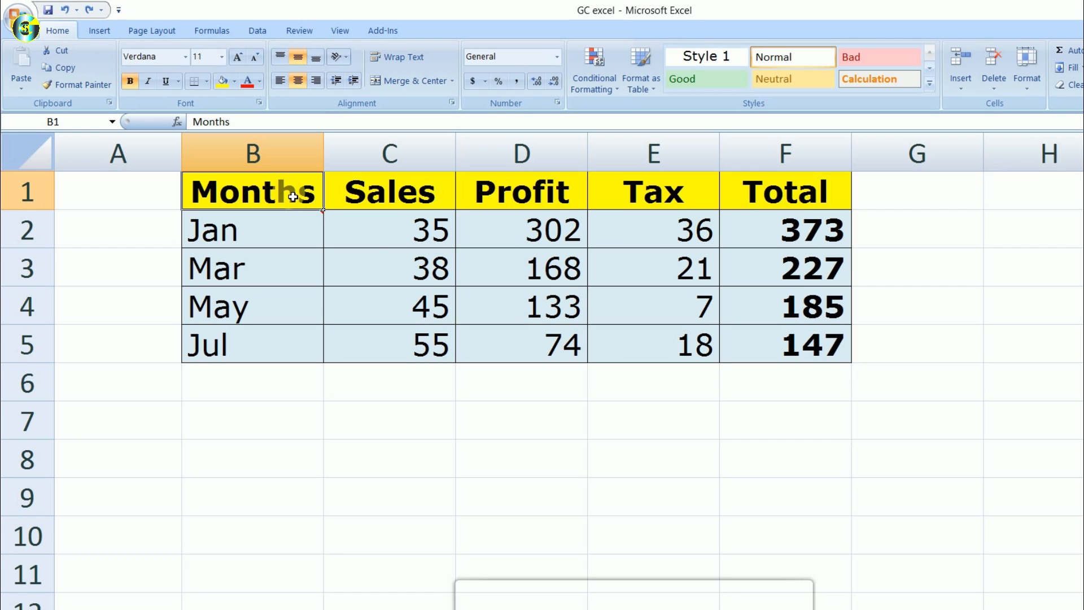
# Step: Copy the Total column values F2:F5 and paste only their formulas at F7 using Paste Special
pyautogui.moveTo(791, 229); pyautogui.dragTo(781, 340)
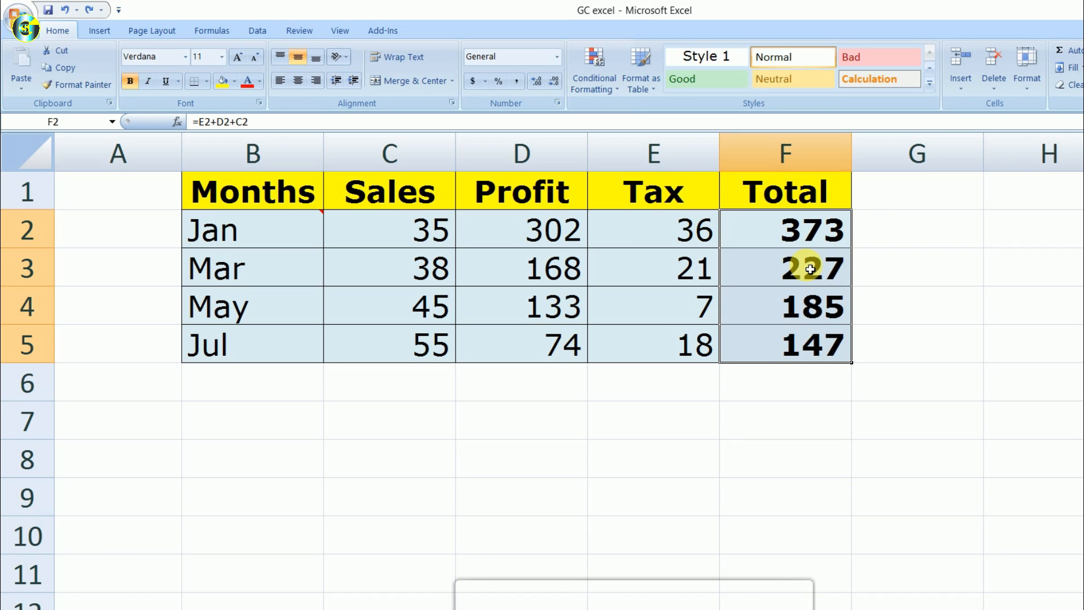
pyautogui.hotkey('ctrl', 'c')
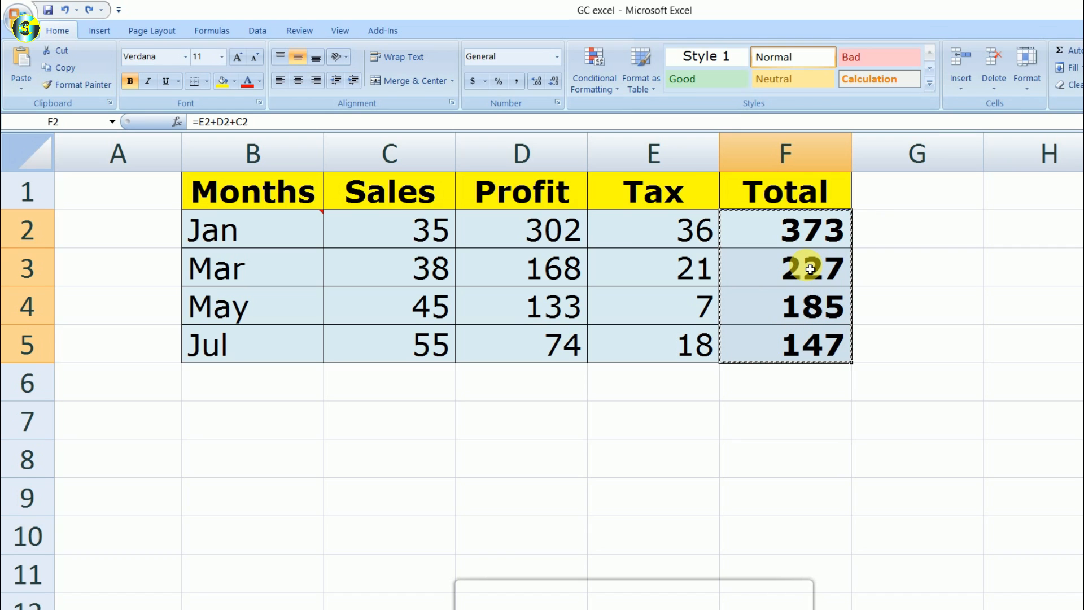
pyautogui.click(797, 427)
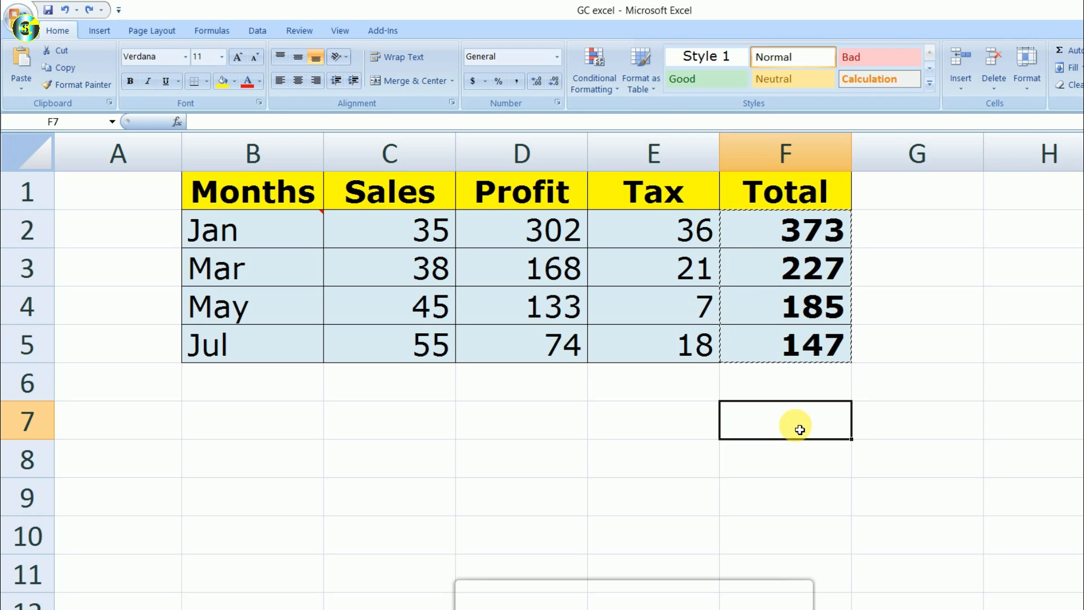
pyautogui.press('Menu')
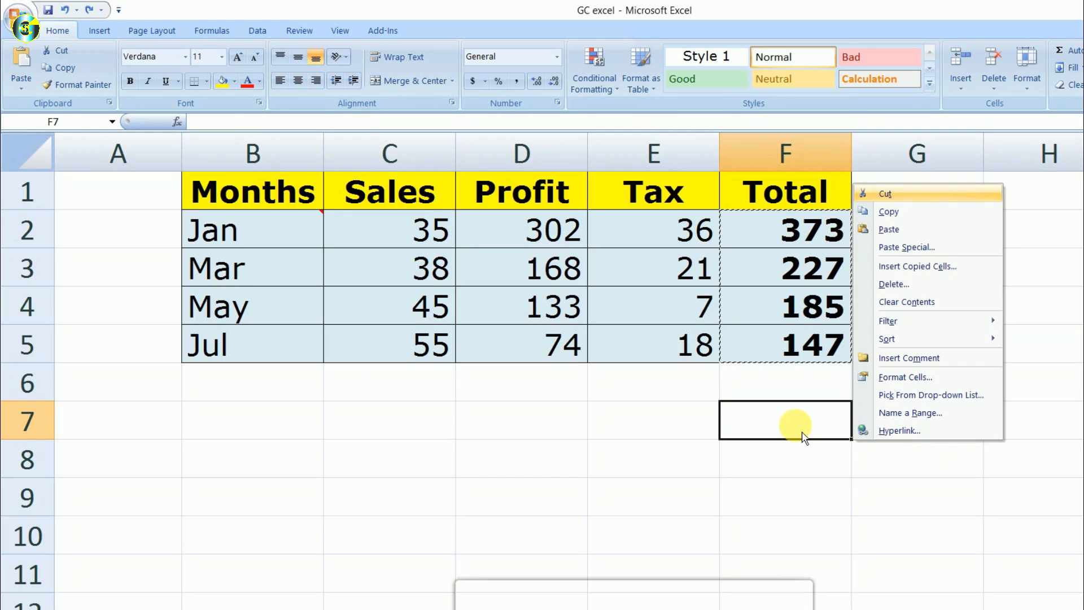
pyautogui.press('s')
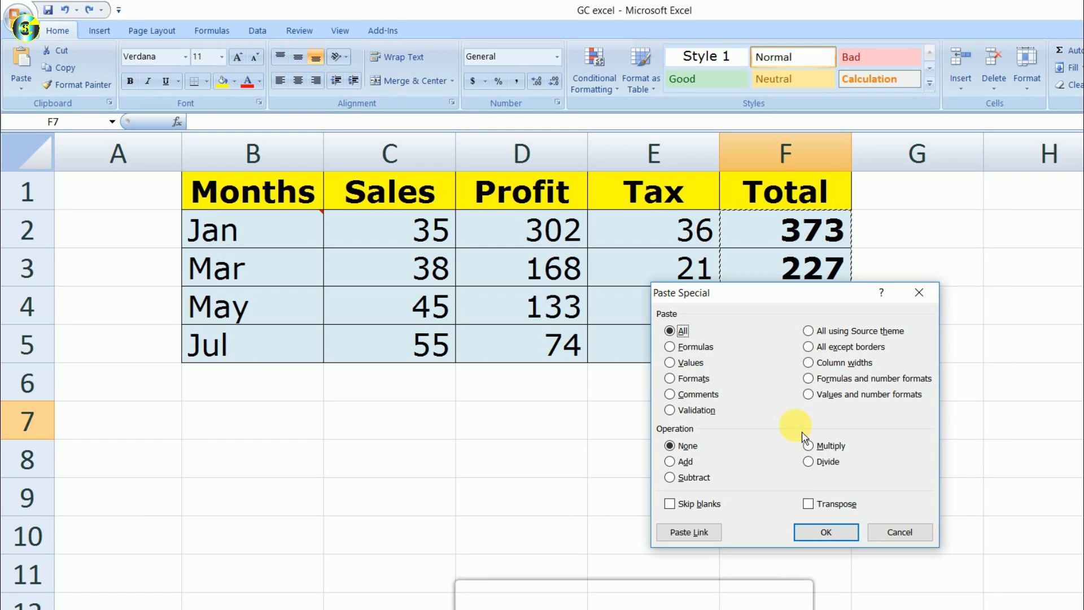
pyautogui.moveTo(759, 292); pyautogui.dragTo(515, 149)
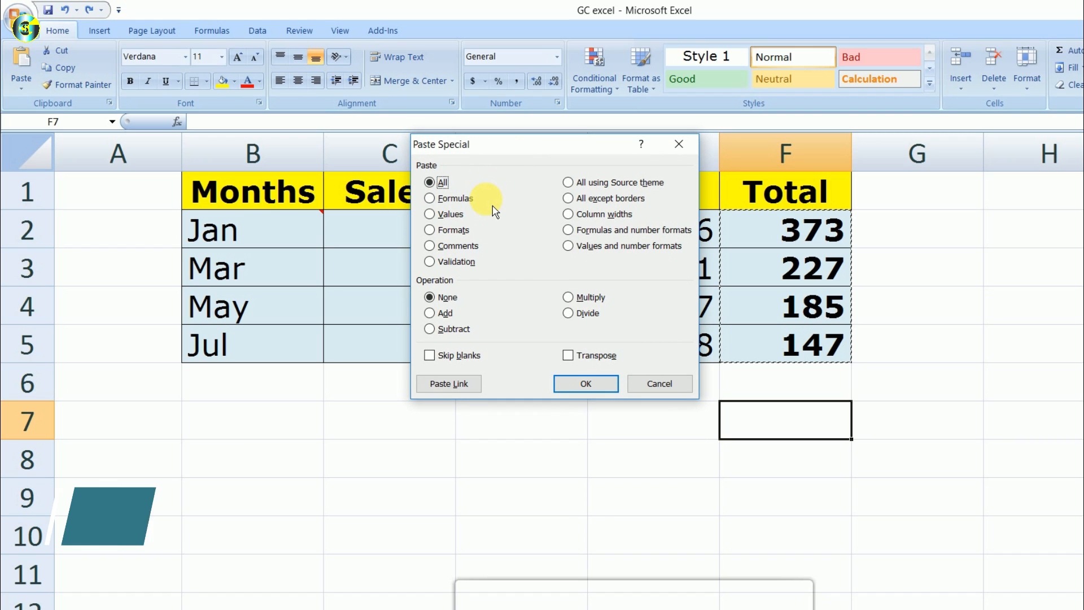
pyautogui.click(494, 208)
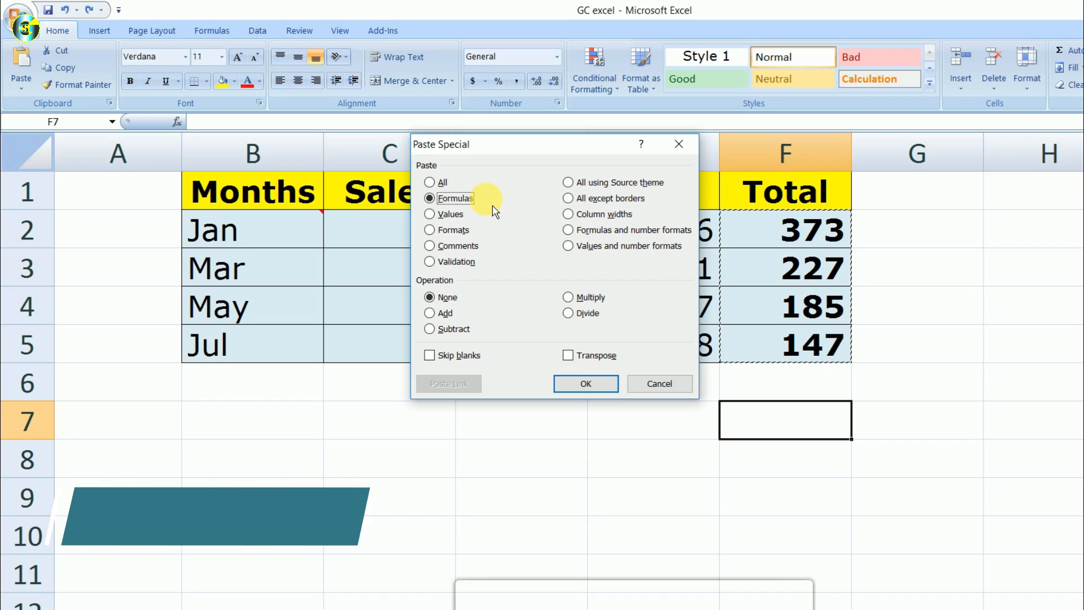
pyautogui.press('Return')
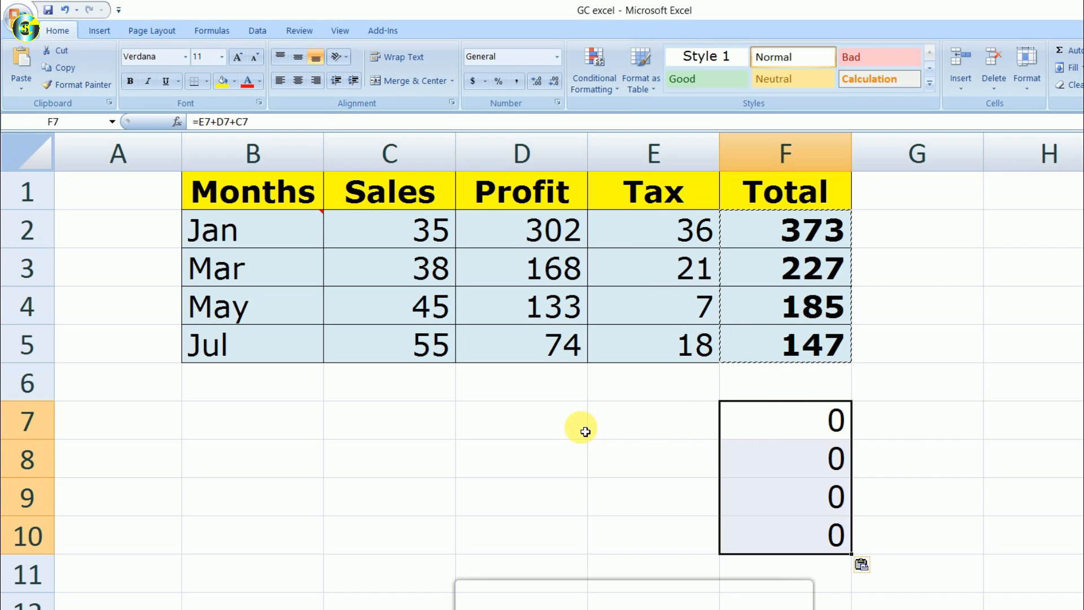
# Step: Enter 2 in D7 and 3 in E7 to test the pasted formula, and select F7
pyautogui.click(573, 429)
pyautogui.write('2')
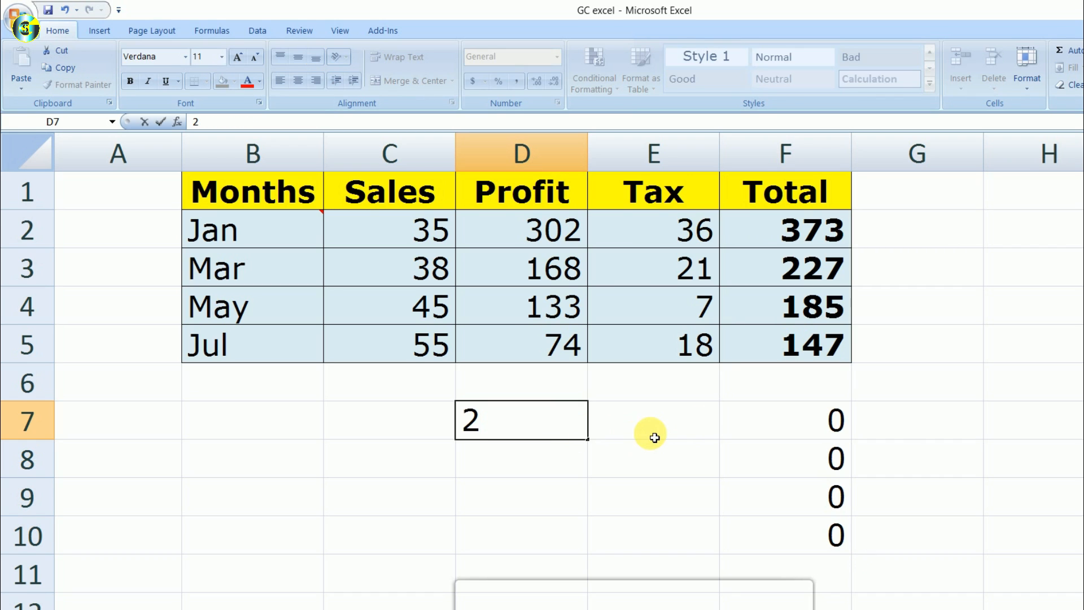
pyautogui.press('Return')
pyautogui.click(674, 427)
pyautogui.write('3')
pyautogui.press('Return')
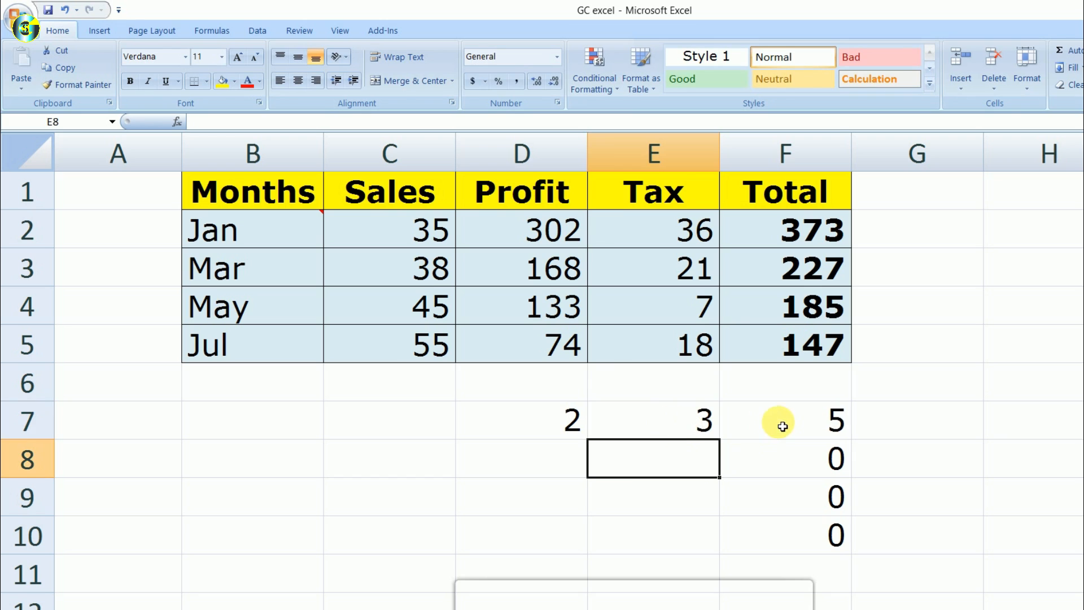
pyautogui.click(799, 430)
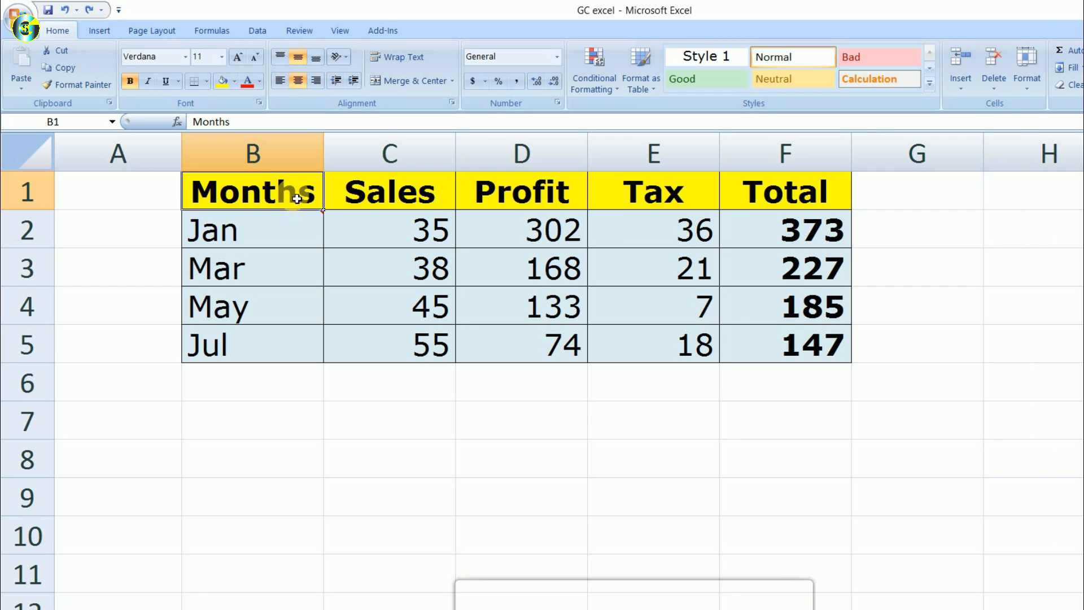
# Step: Copy the table B1:F5 and paste only its values at B7 using Paste Special
pyautogui.moveTo(298, 194); pyautogui.dragTo(777, 354)
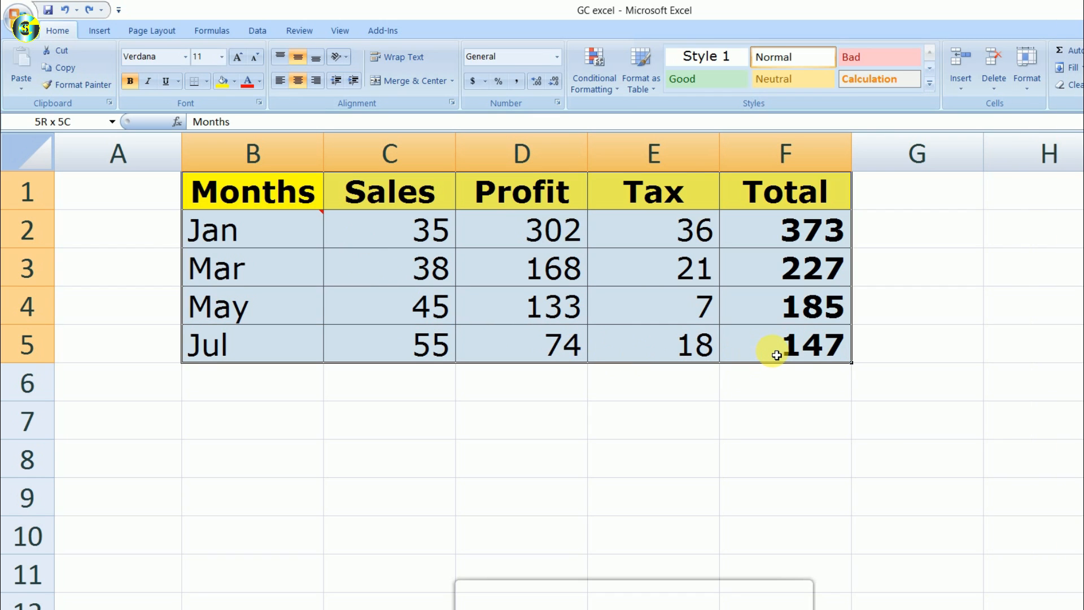
pyautogui.hotkey('ctrl', 'c')
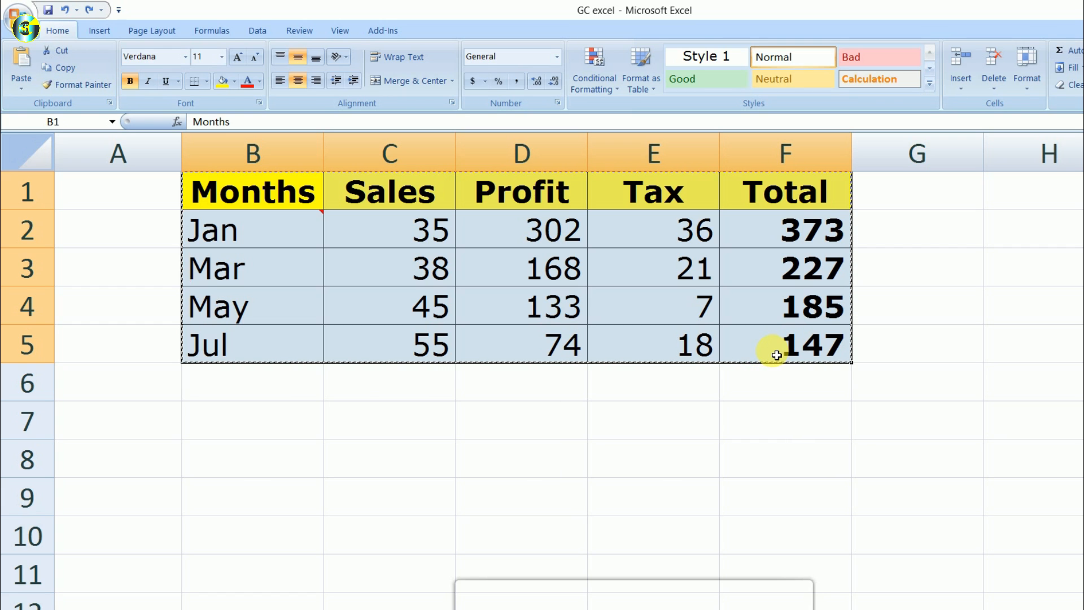
pyautogui.click(273, 430)
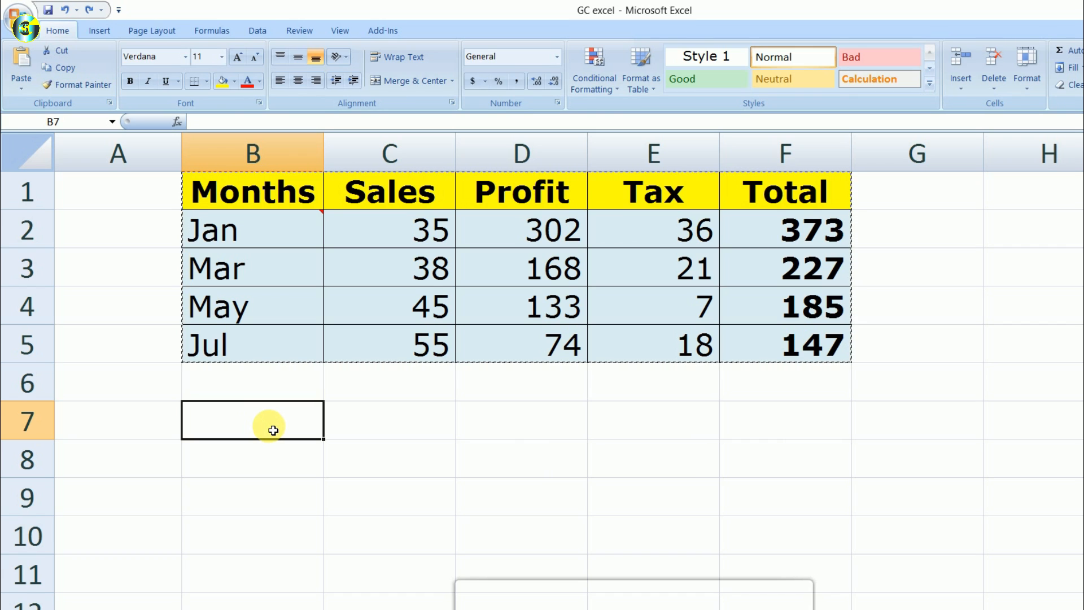
pyautogui.press('alt')
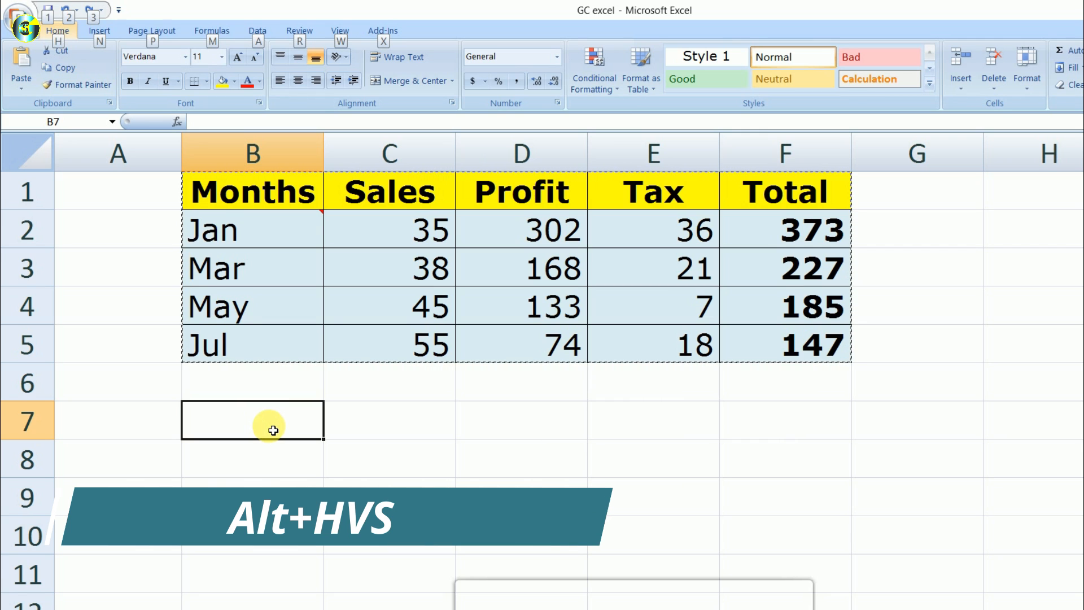
pyautogui.press('h')
pyautogui.press('v')
pyautogui.press('s')
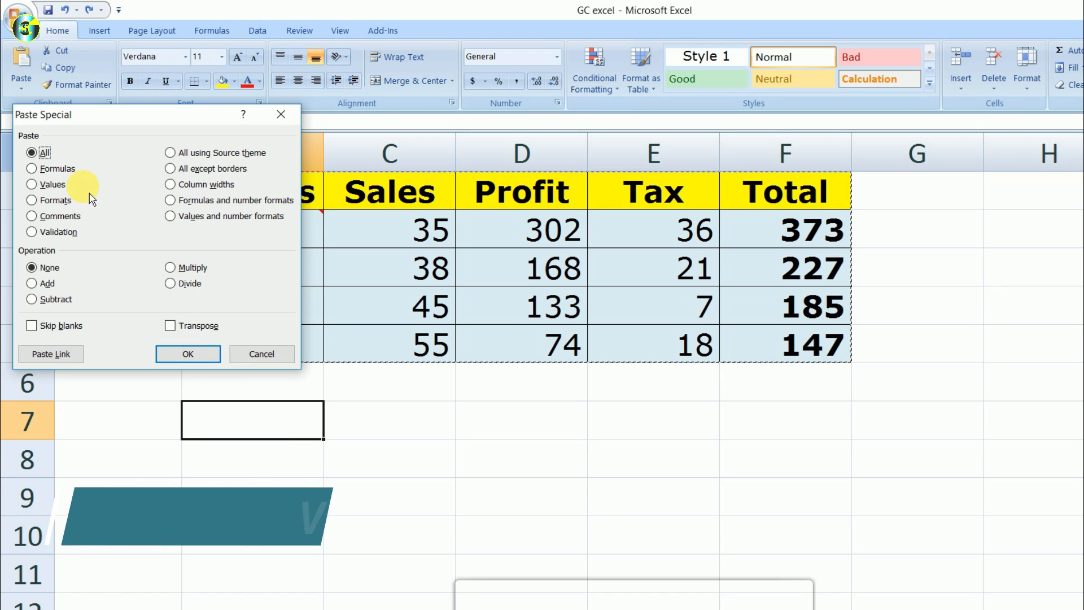
pyautogui.press('v')
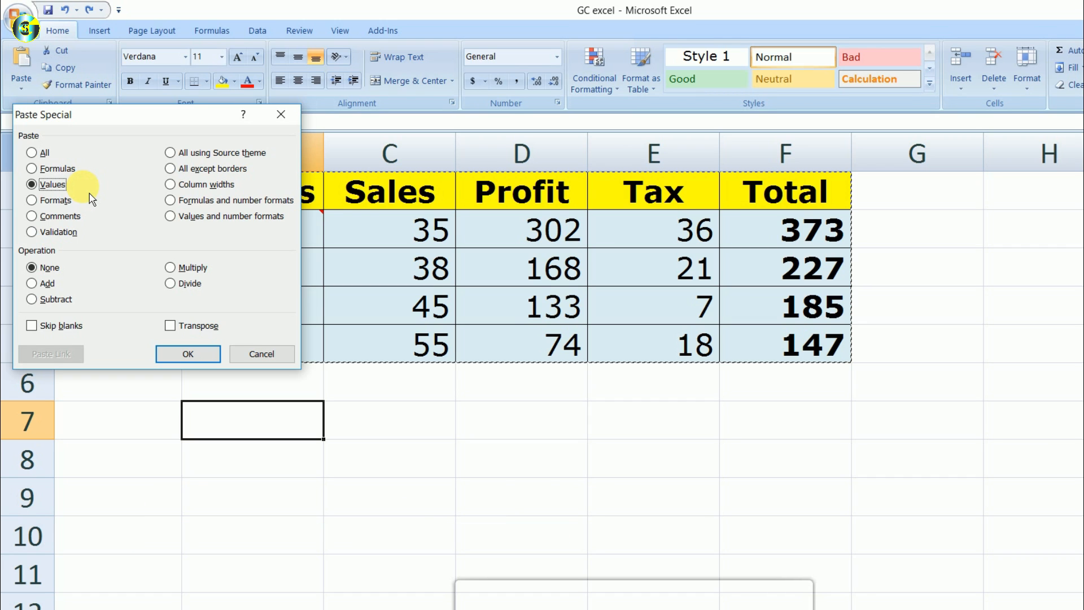
pyautogui.press('Return')
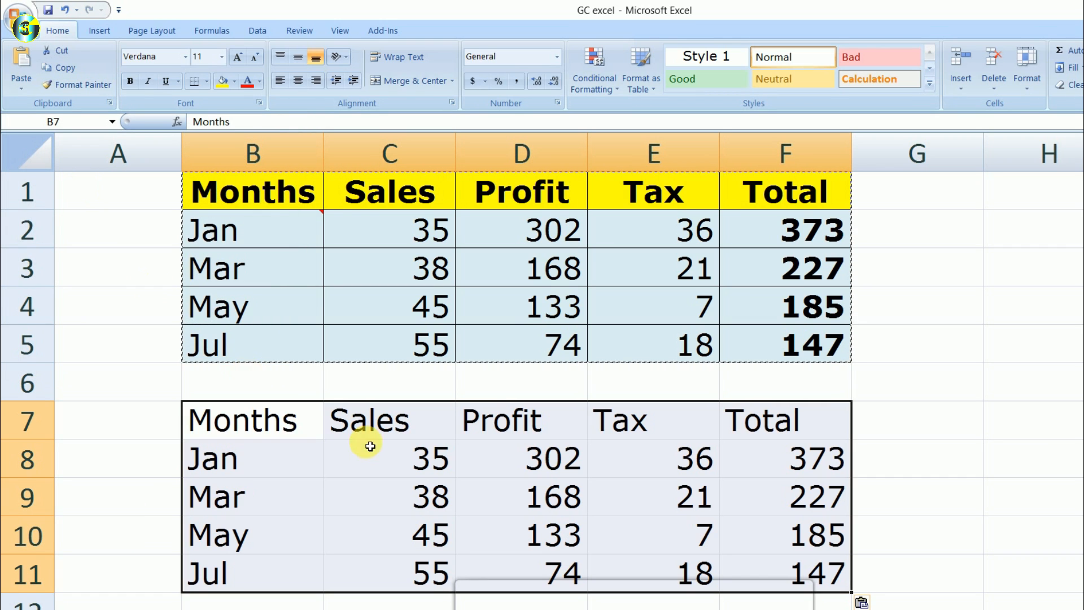
# Step: Compare the contents of the pasted Tax and Total cells with the original Total formula in F3, and review the pasted range
pyautogui.click(649, 462)
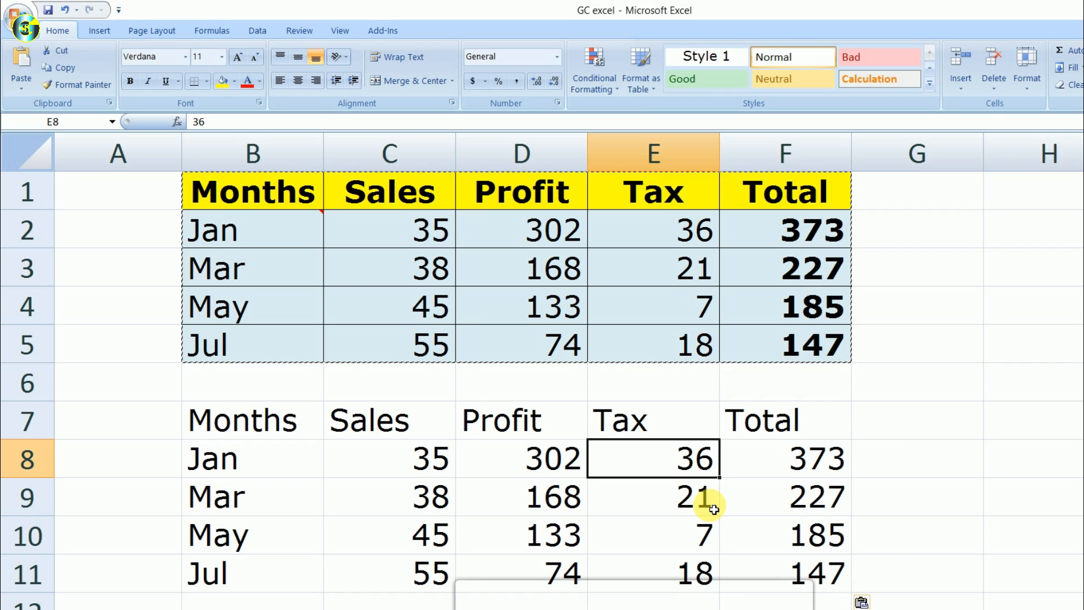
pyautogui.click(798, 458)
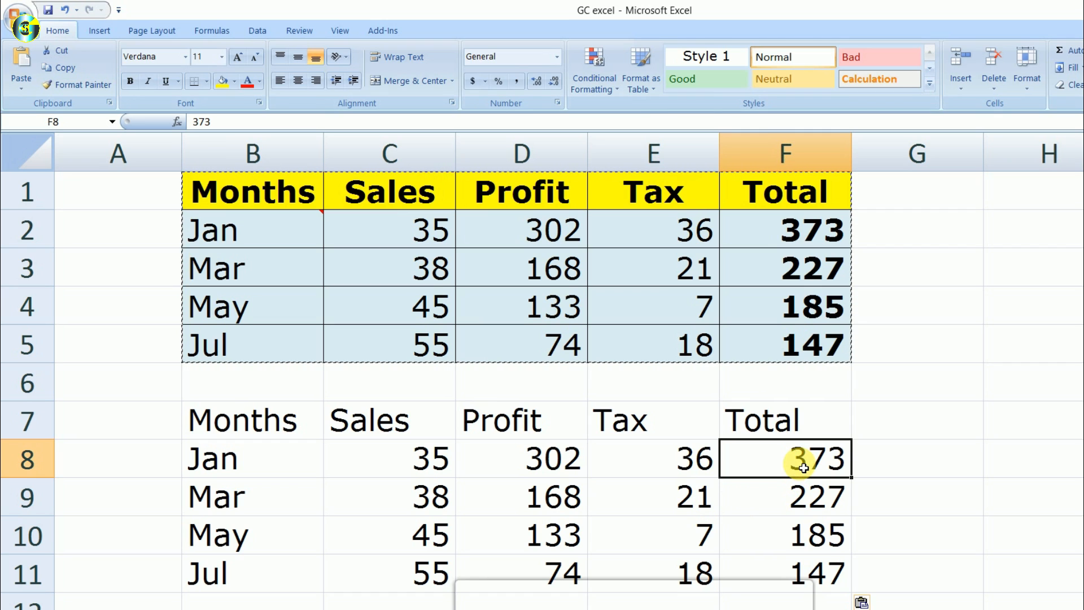
pyautogui.click(799, 496)
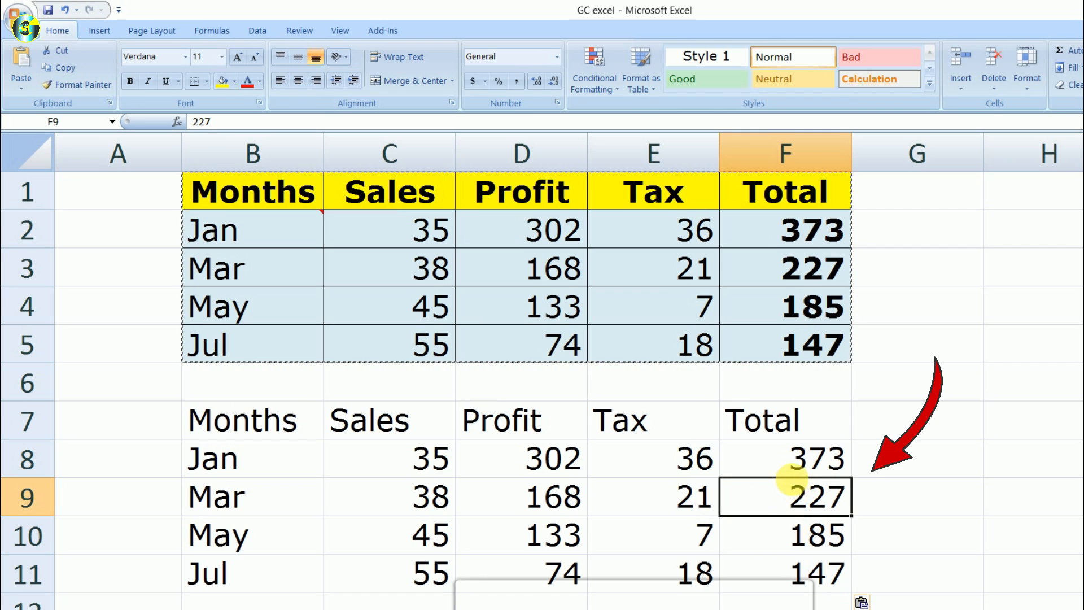
pyautogui.click(789, 463)
pyautogui.click(786, 509)
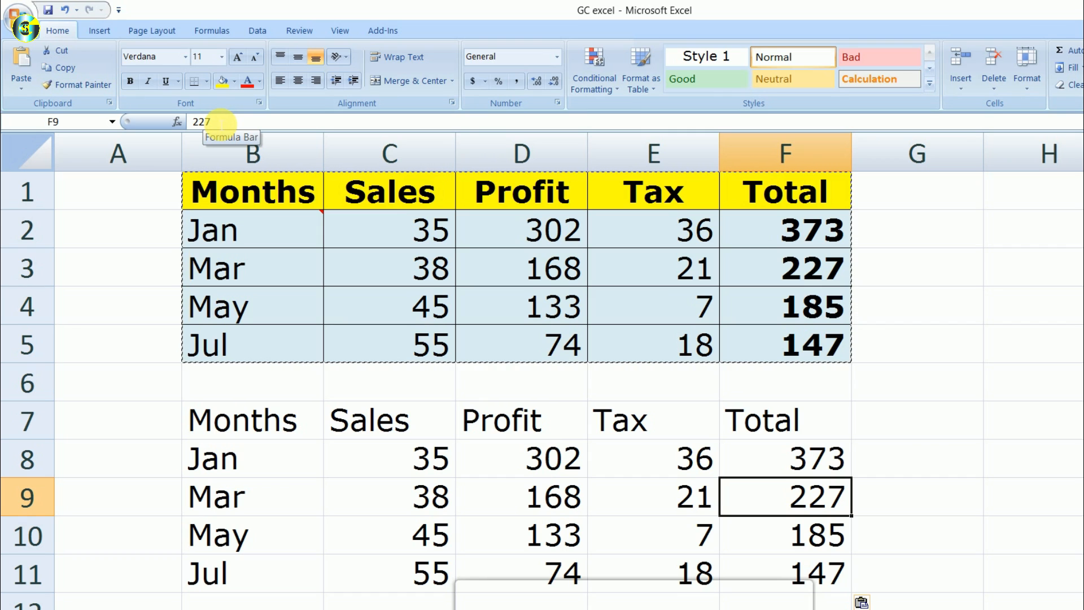
pyautogui.press('Escape')
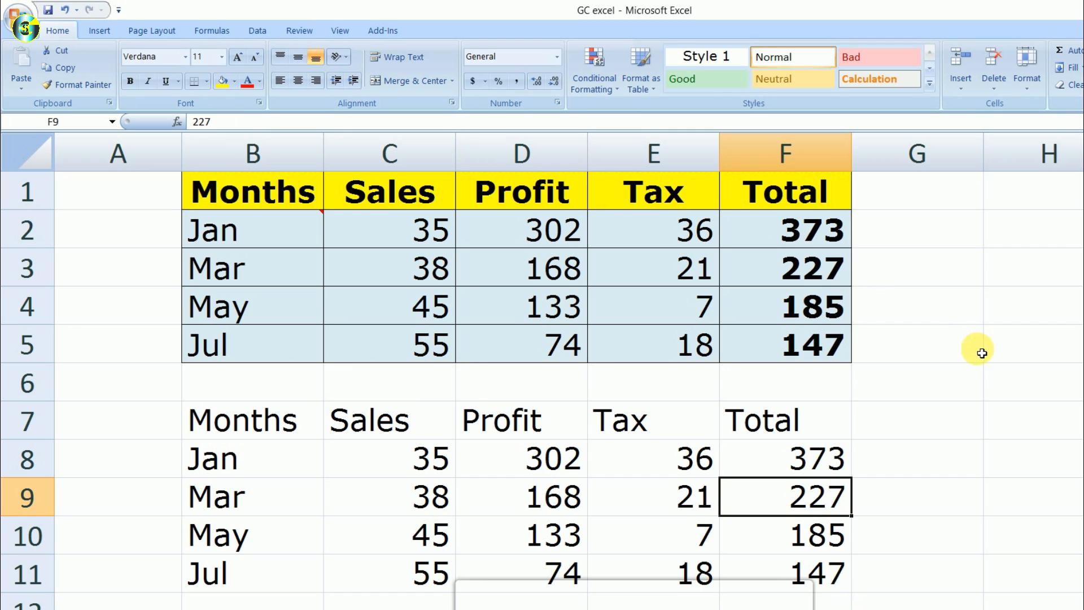
pyautogui.click(818, 275)
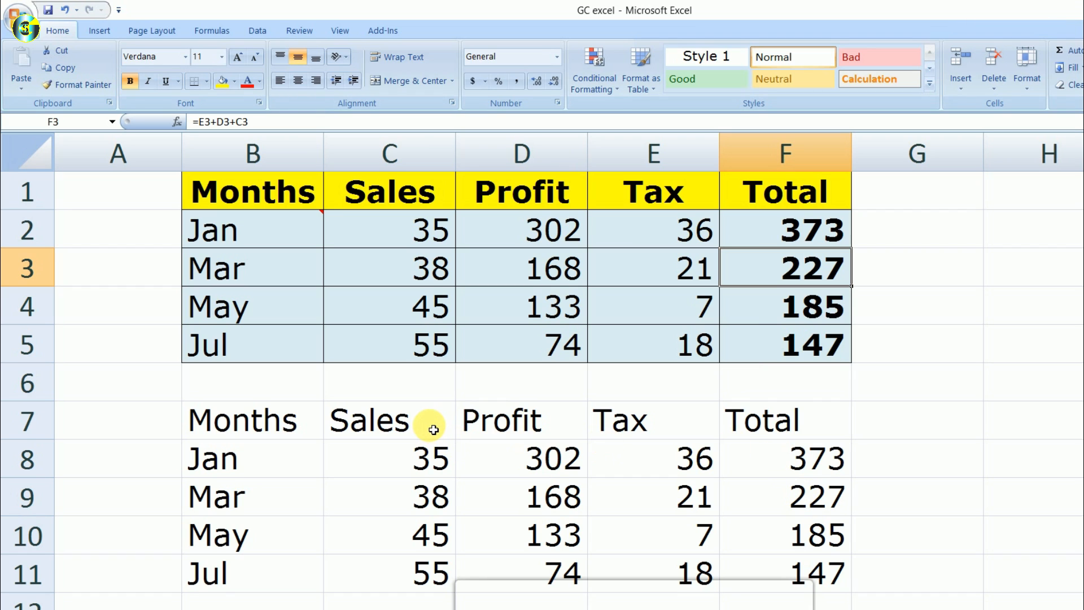
pyautogui.moveTo(431, 429); pyautogui.dragTo(791, 570)
pyautogui.click(621, 485)
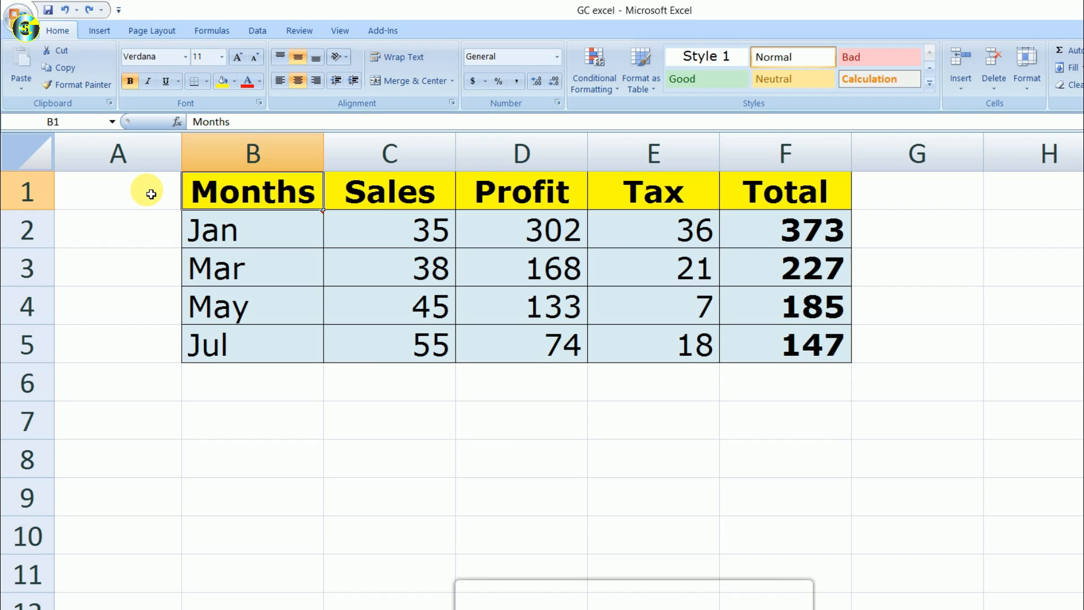
# Step: Copy the table B1:F5 and paste only its formats at B7 using Paste Special
pyautogui.moveTo(270, 191); pyautogui.dragTo(734, 356)
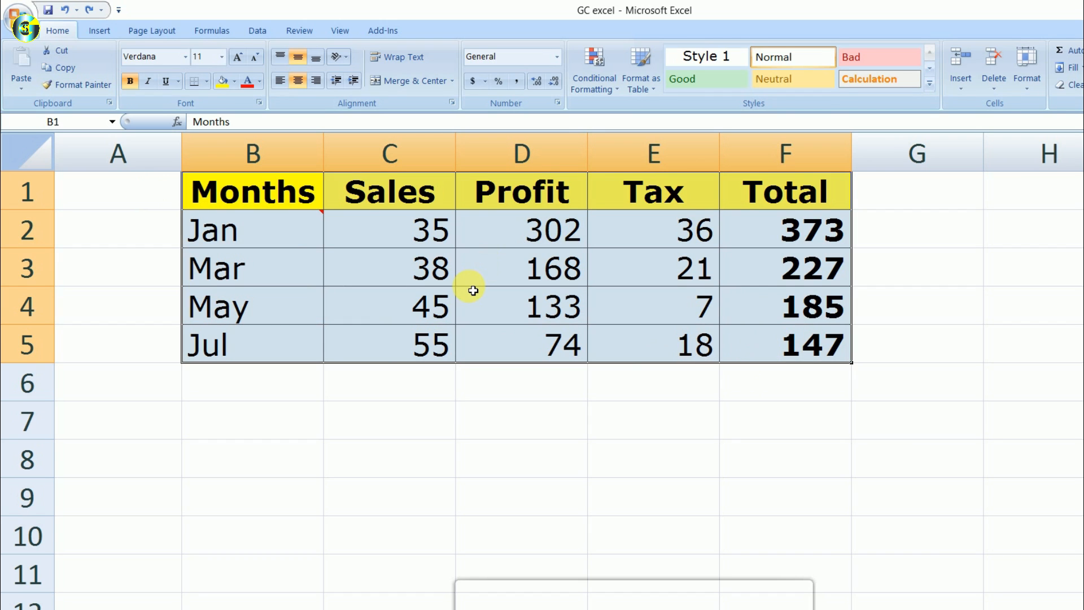
pyautogui.hotkey('ctrl', 'c')
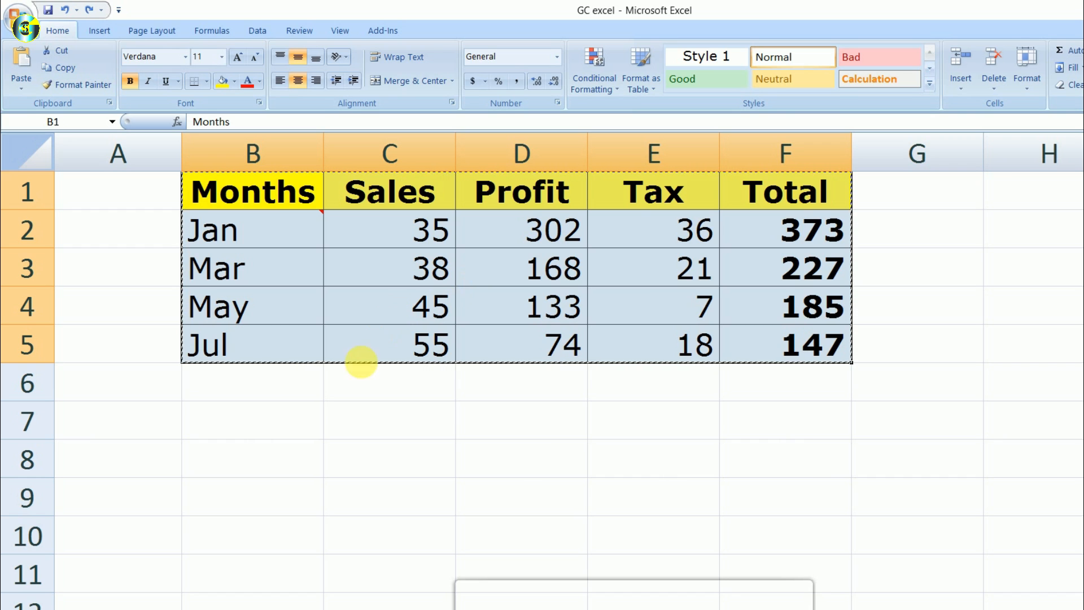
pyautogui.click(283, 426)
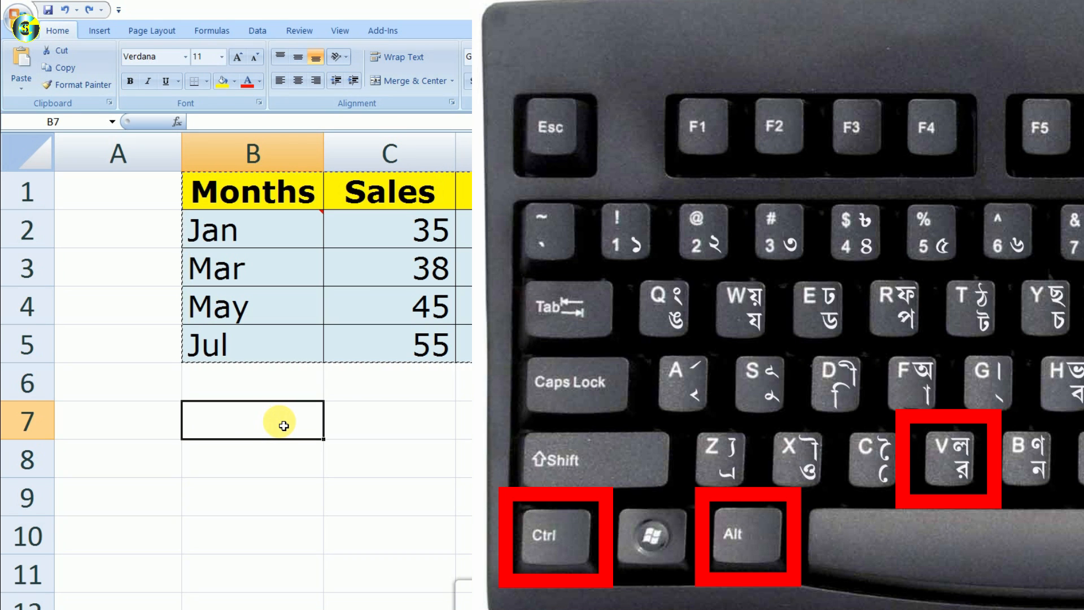
pyautogui.hotkey('ctrl', 'alt', 'v')
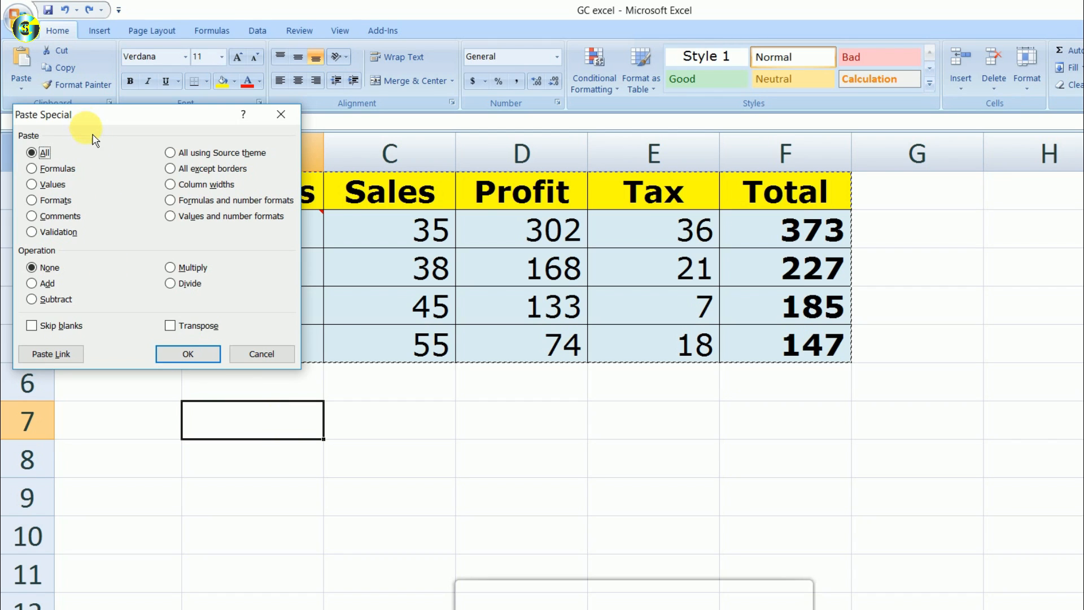
pyautogui.click(96, 201)
pyautogui.press('Return')
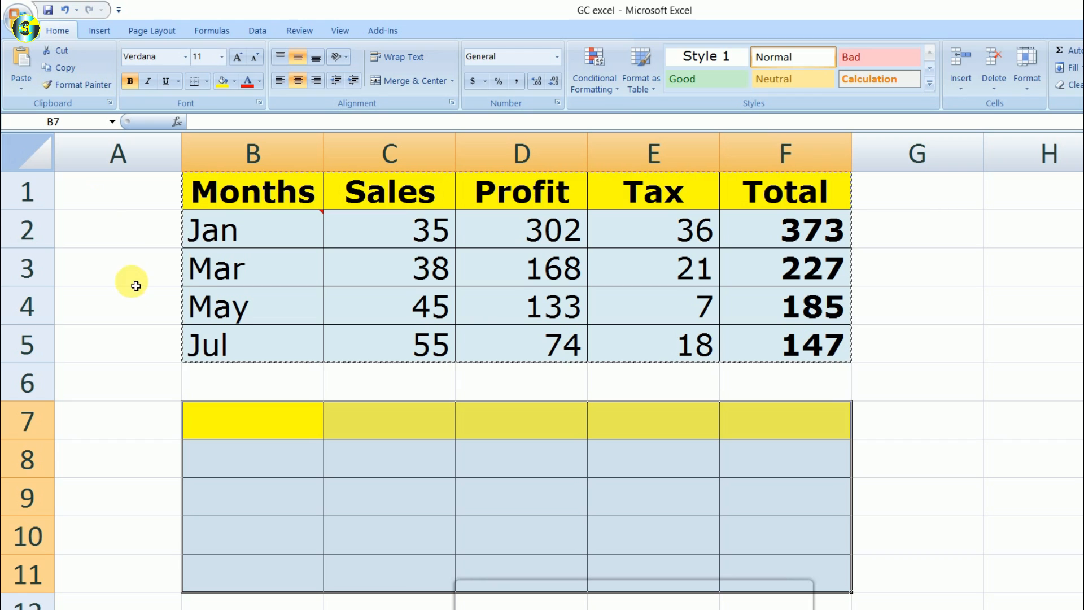
pyautogui.click(314, 459)
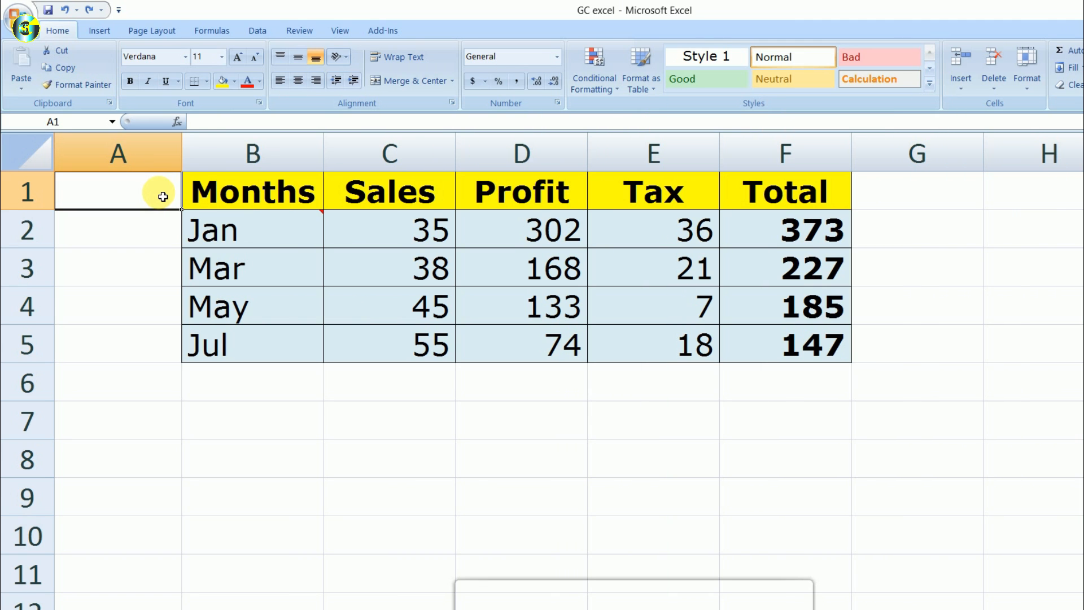
# Step: Copy the table B1:F5 and paste only its comments at B7 using Paste Special
pyautogui.moveTo(261, 194); pyautogui.dragTo(740, 350)
pyautogui.hotkey('ctrl', 'c')
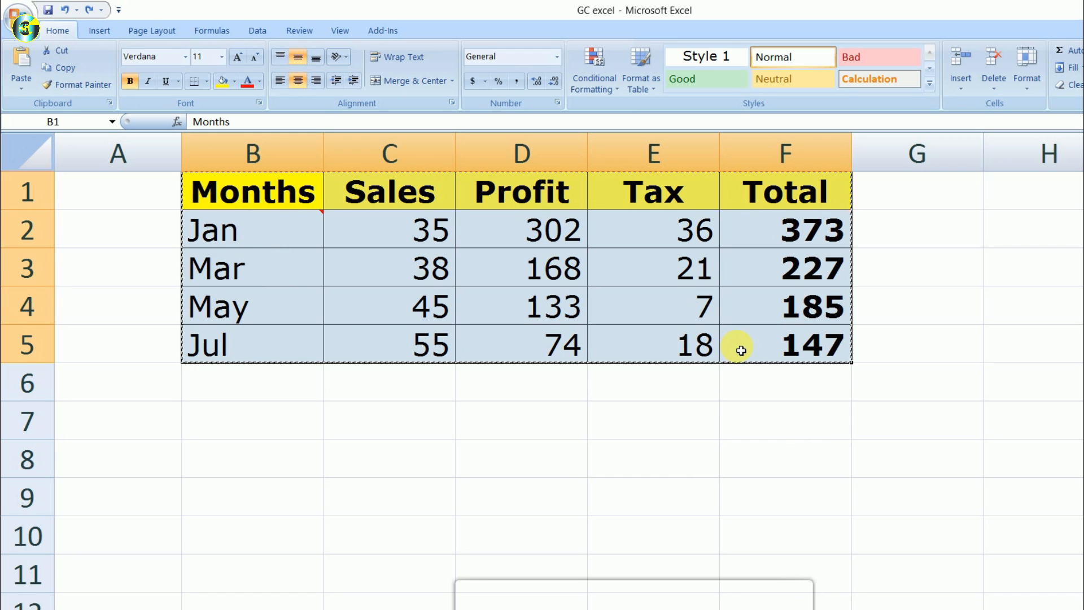
pyautogui.click(295, 425)
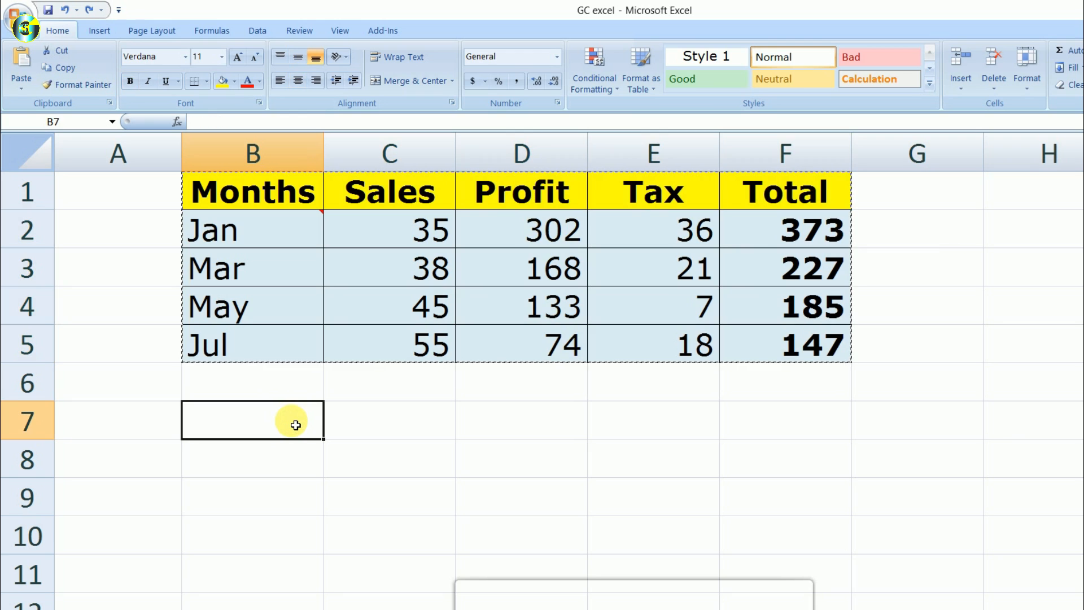
pyautogui.hotkey('ctrl', 'alt', 'v')
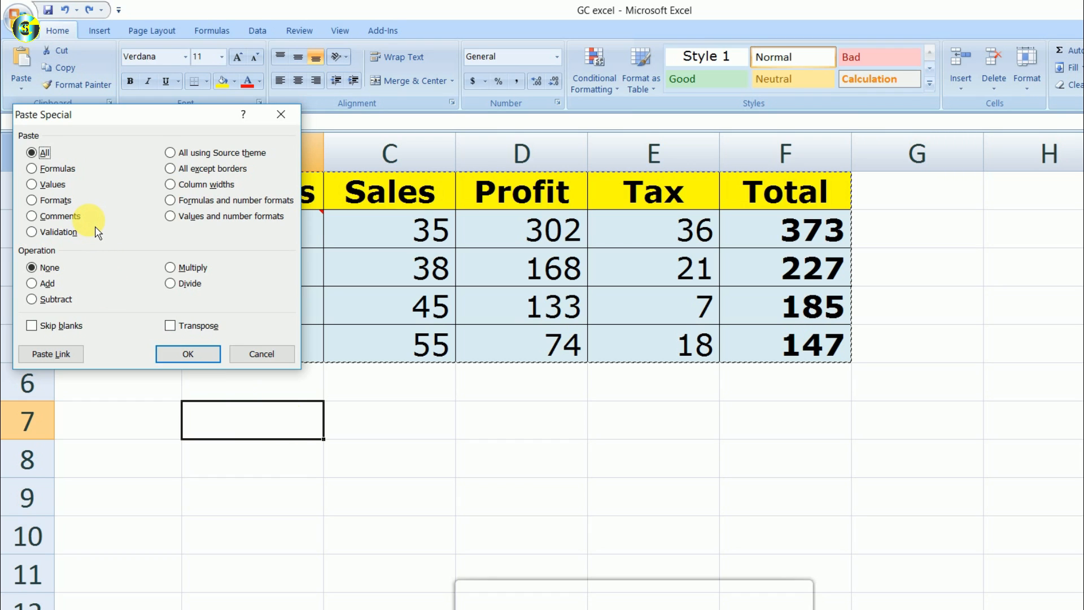
pyautogui.press('c')
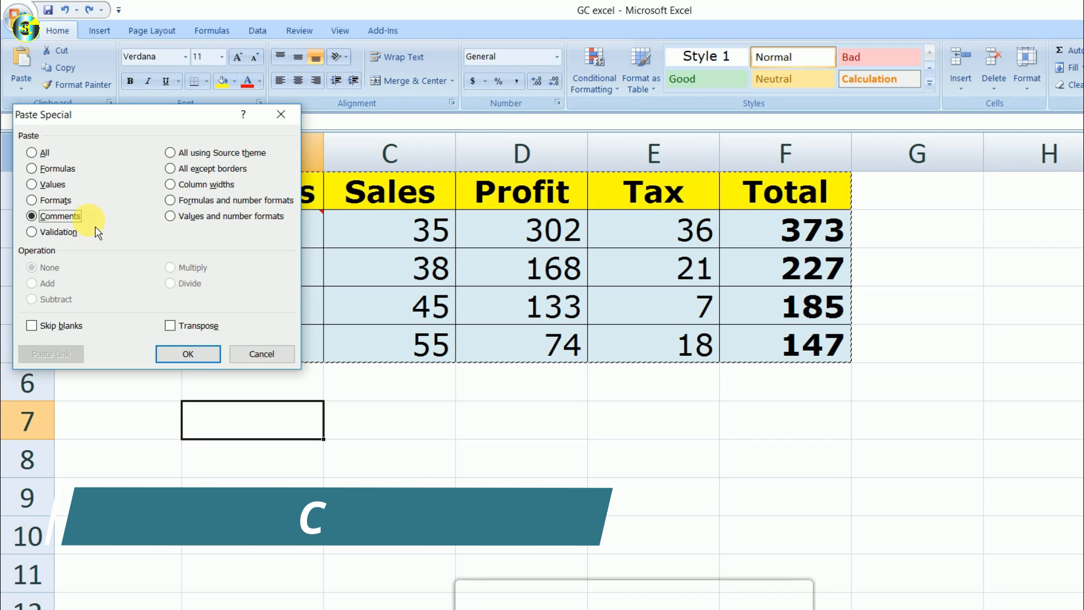
pyautogui.press('Return')
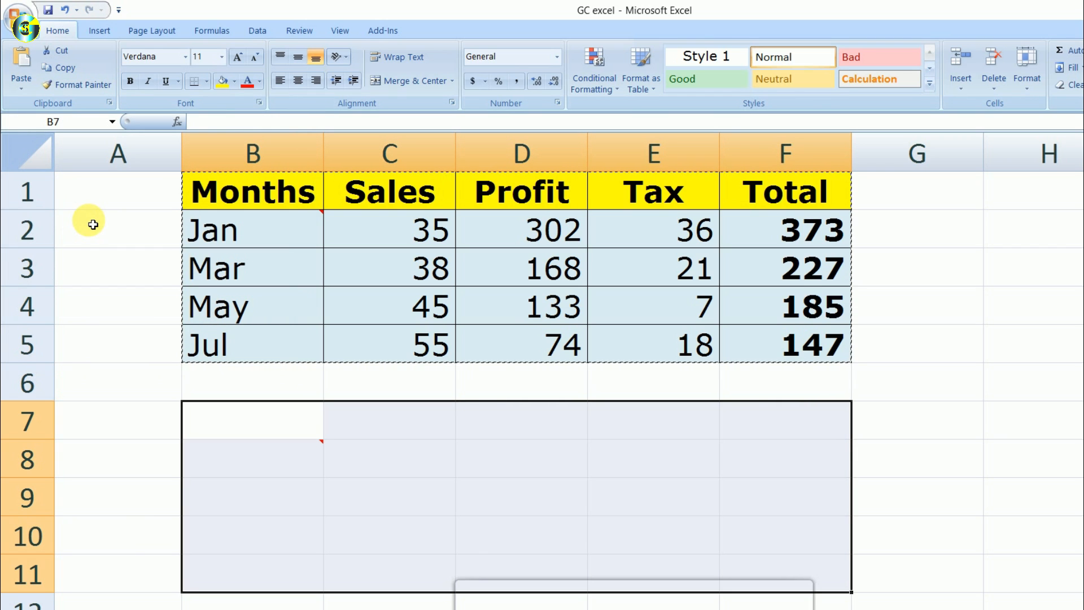
pyautogui.click(287, 459)
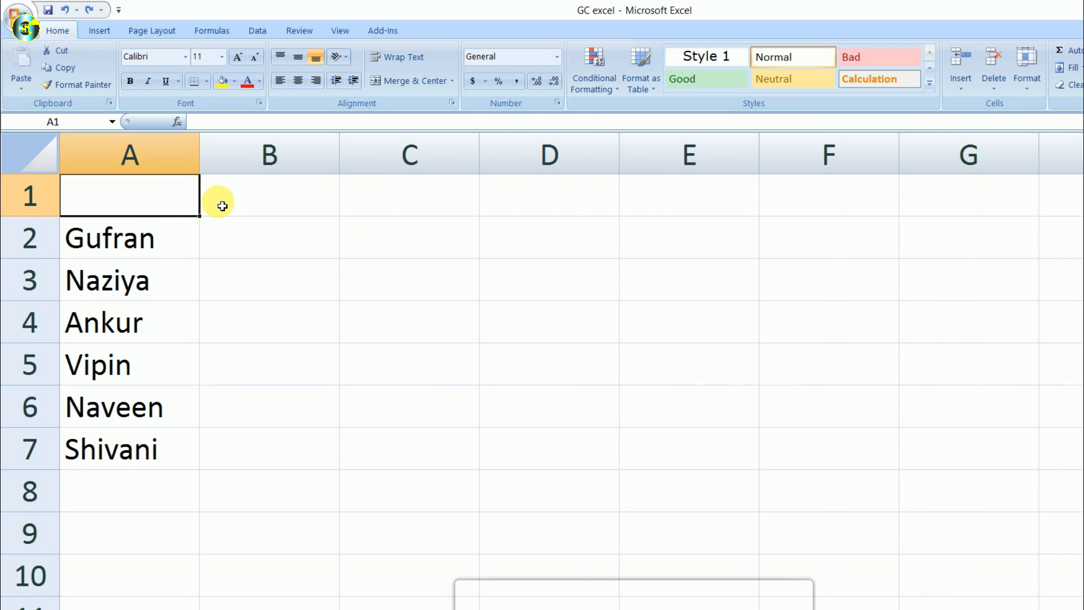
# Step: On the sheet with the name list, choose Male in B2, Female in B3 and Male in B4 from the cells' validation lists
pyautogui.click(222, 206)
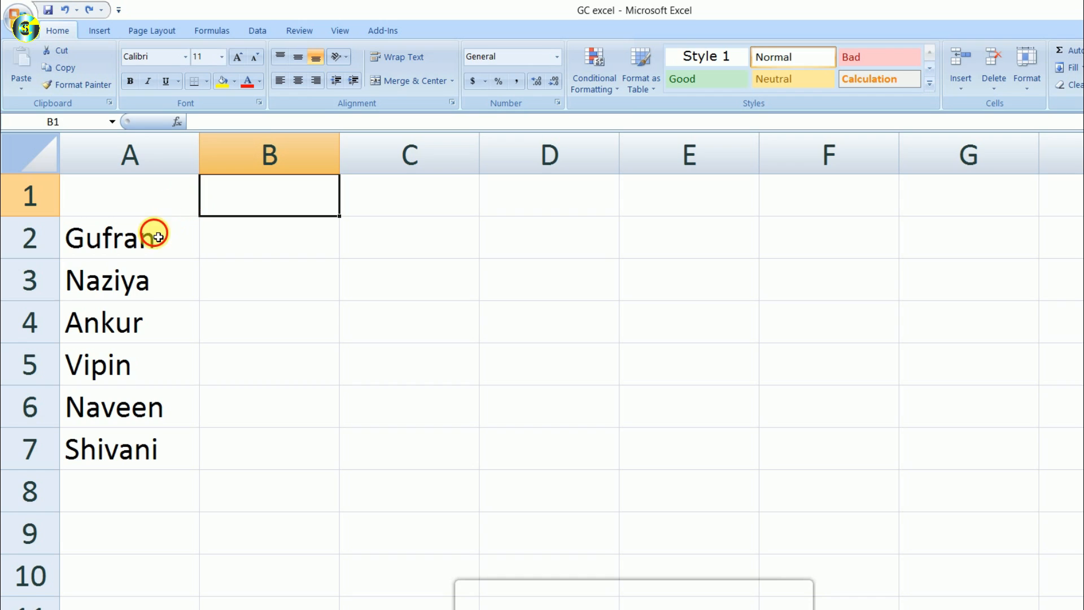
pyautogui.moveTo(154, 235); pyautogui.dragTo(158, 415)
pyautogui.click(160, 290)
pyautogui.click(223, 248)
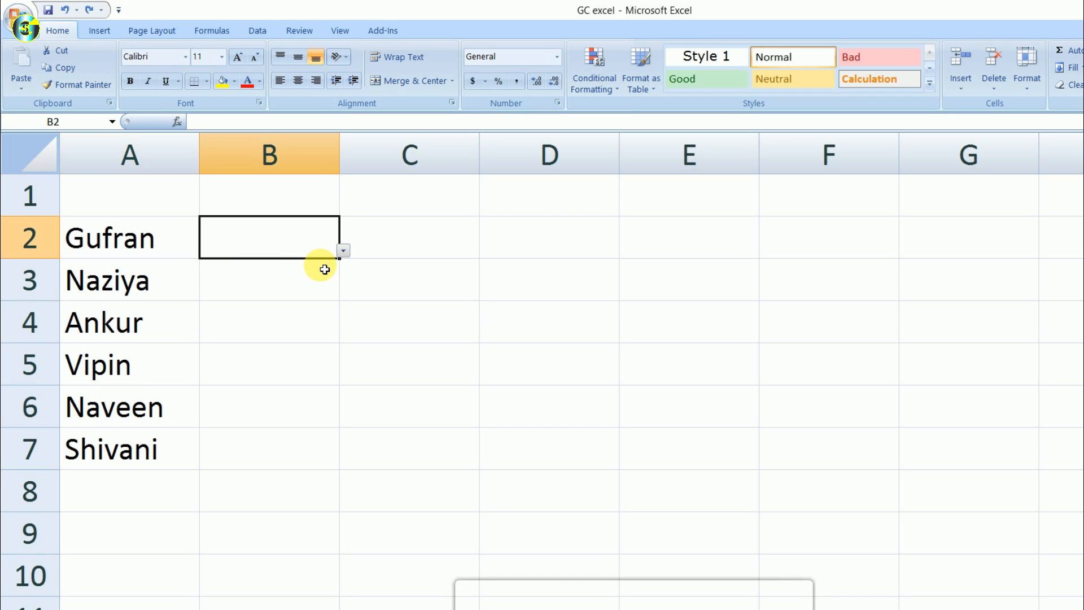
pyautogui.click(344, 251)
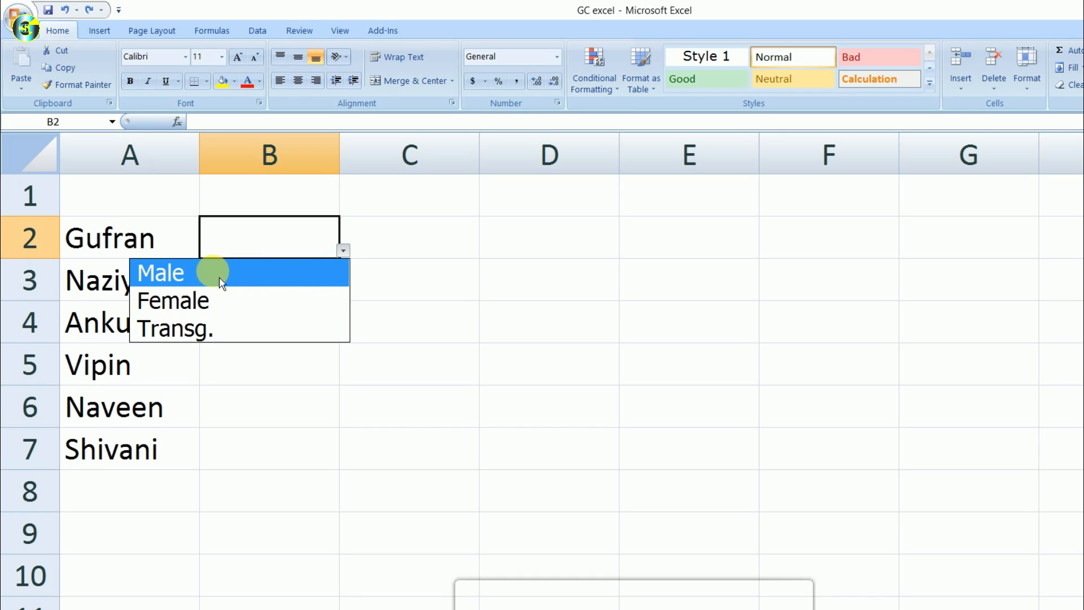
pyautogui.click(195, 281)
pyautogui.click(281, 281)
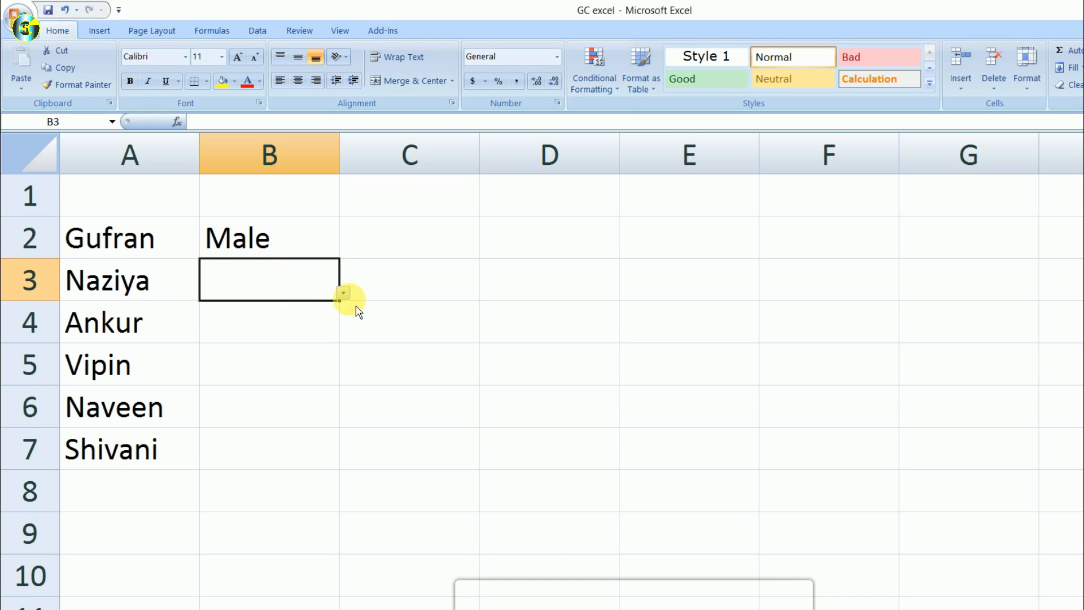
pyautogui.click(343, 293)
pyautogui.click(237, 342)
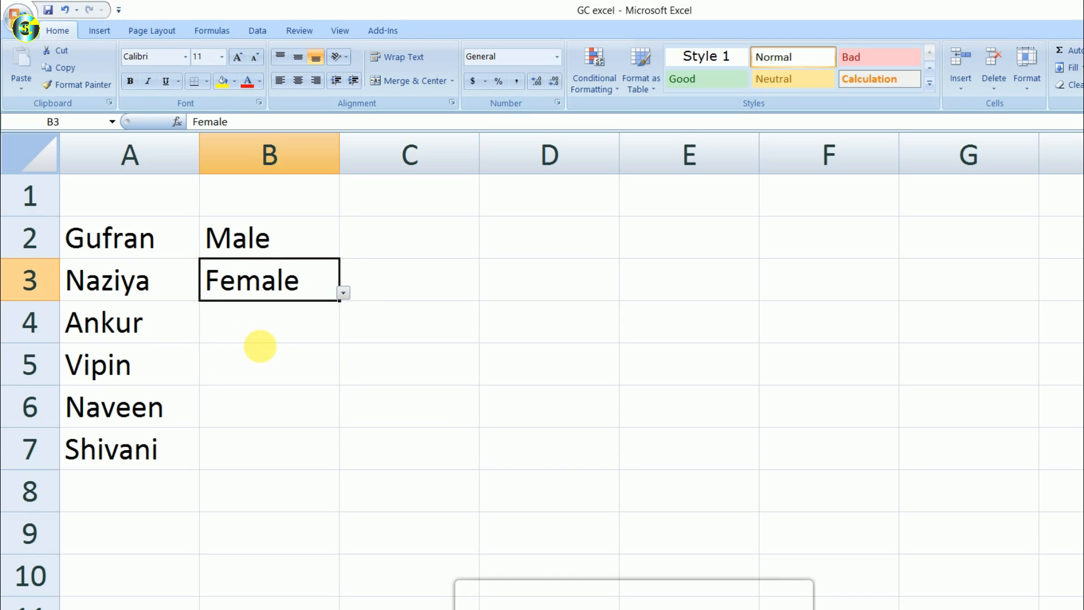
pyautogui.click(314, 335)
pyautogui.click(343, 335)
pyautogui.click(232, 361)
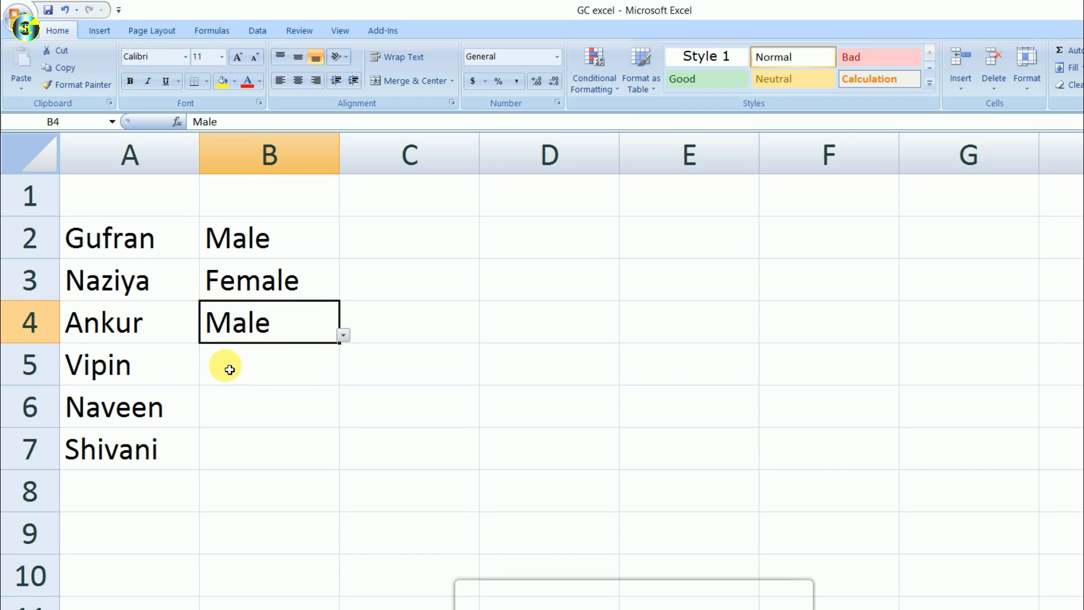
# Step: Check B5 and B6 for a validation list, then copy B2 and paste only its validation onto B5:B7 using Paste Special
pyautogui.click(229, 370)
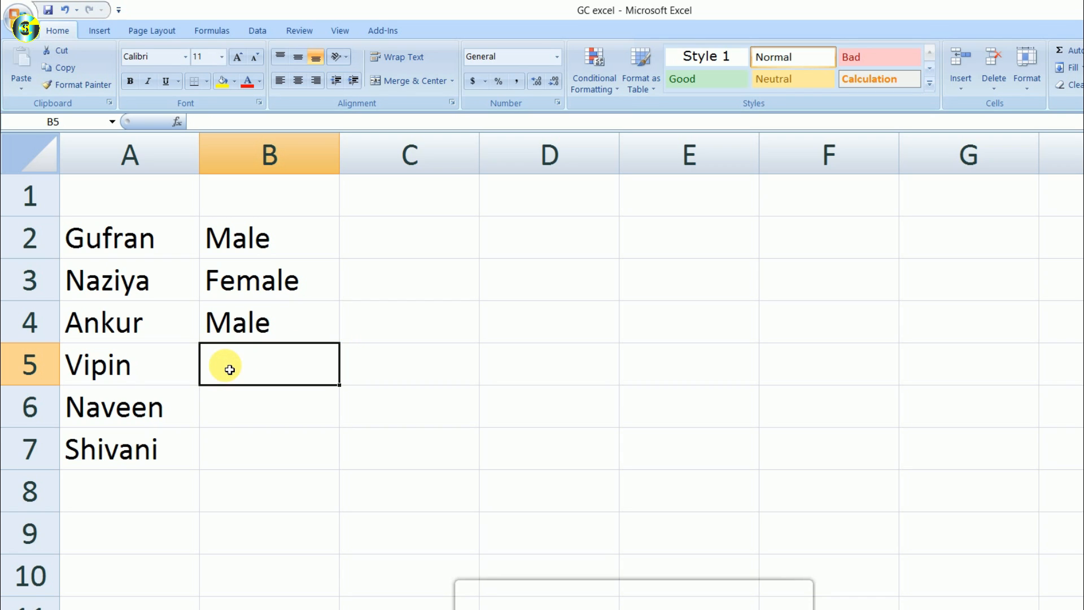
pyautogui.moveTo(271, 243); pyautogui.dragTo(279, 323)
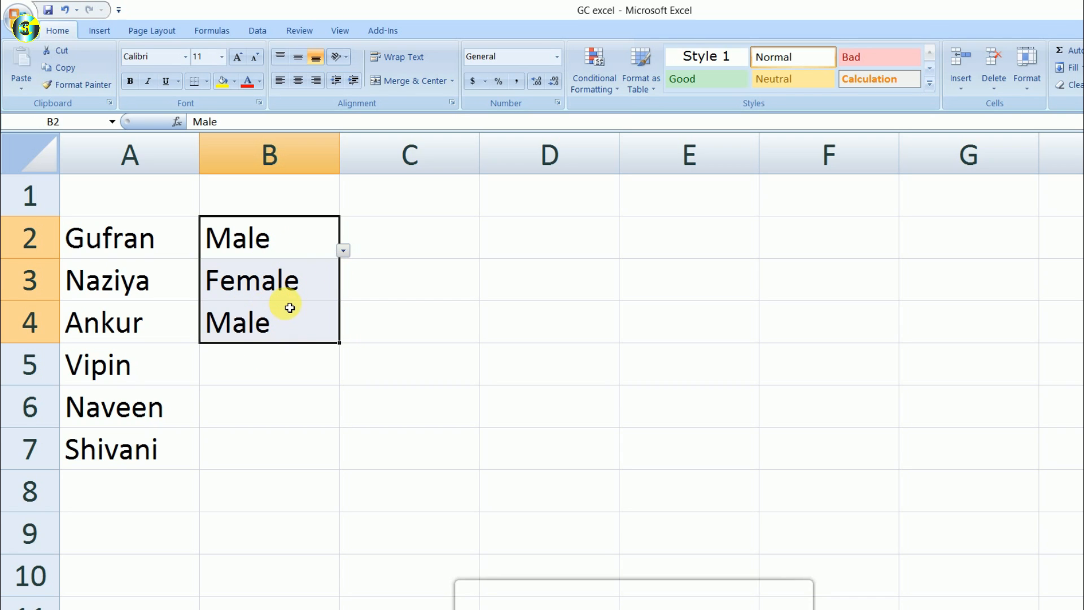
pyautogui.click(289, 371)
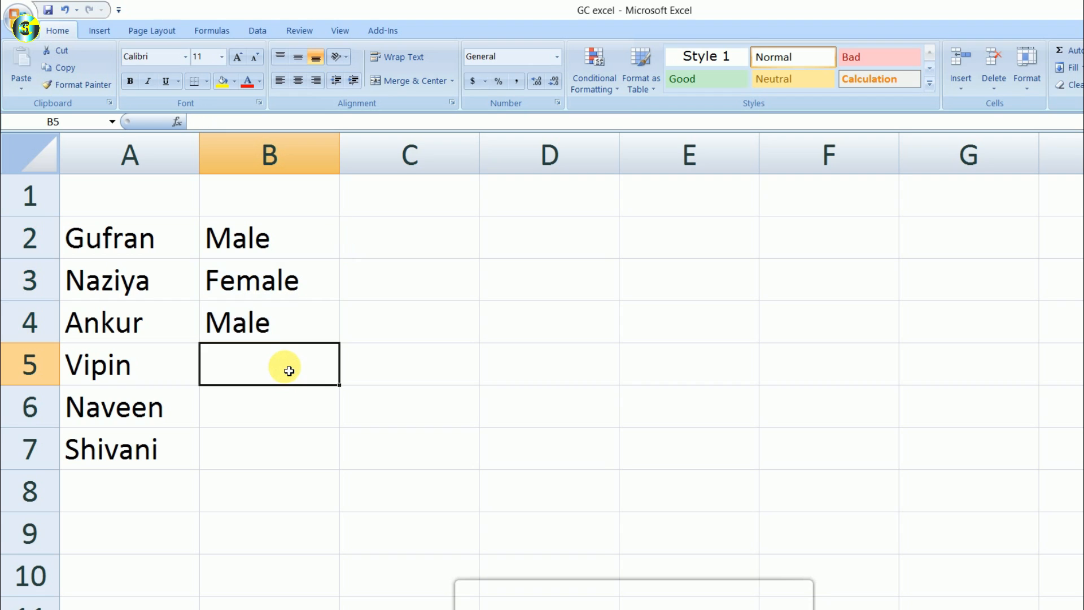
pyautogui.click(307, 414)
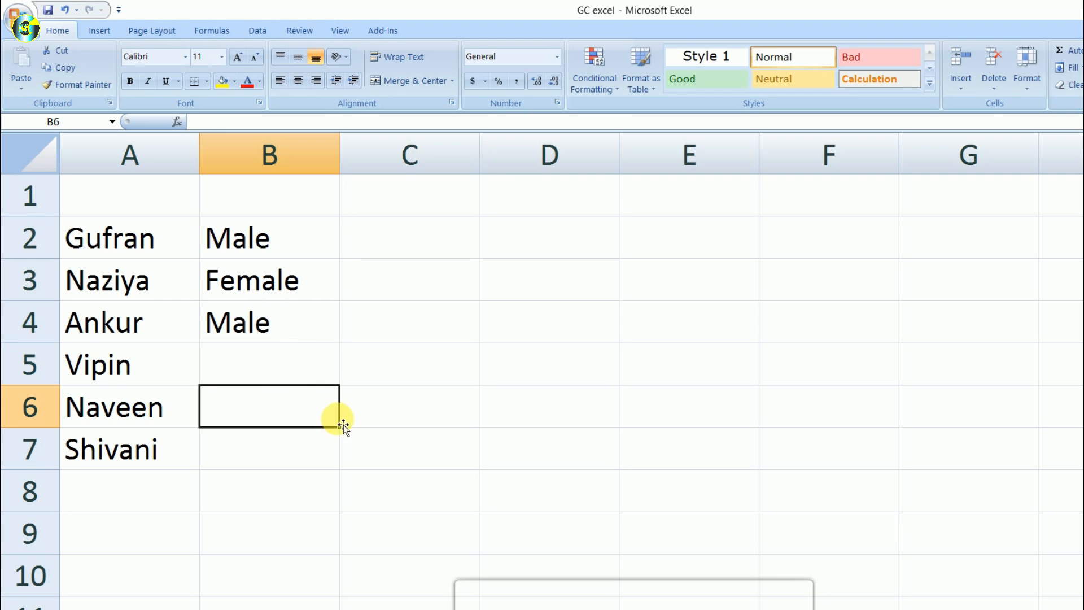
pyautogui.click(302, 330)
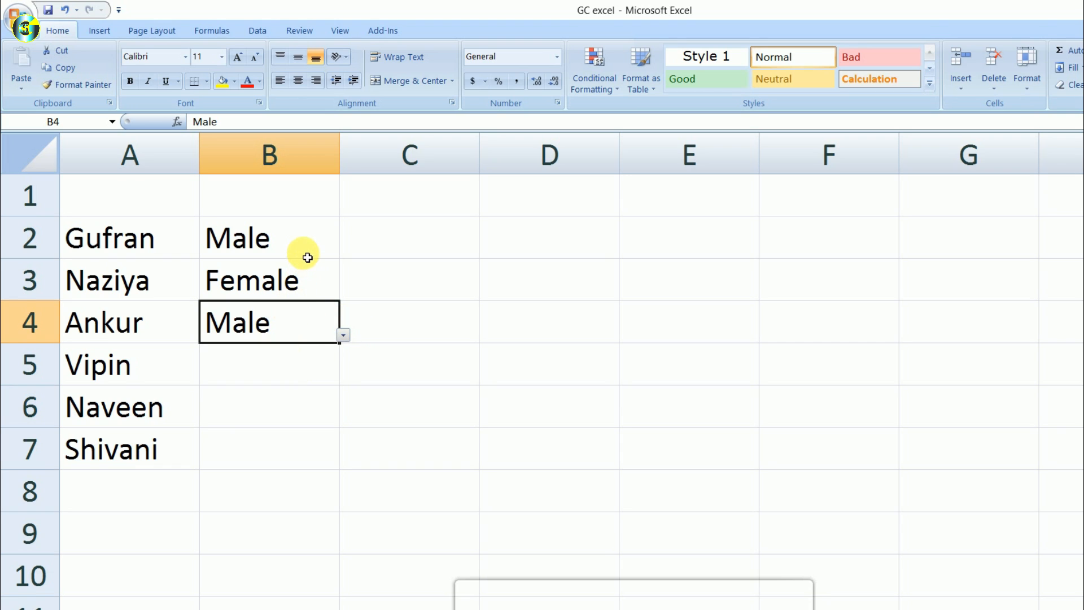
pyautogui.click(337, 252)
pyautogui.hotkey('ctrl', 'c')
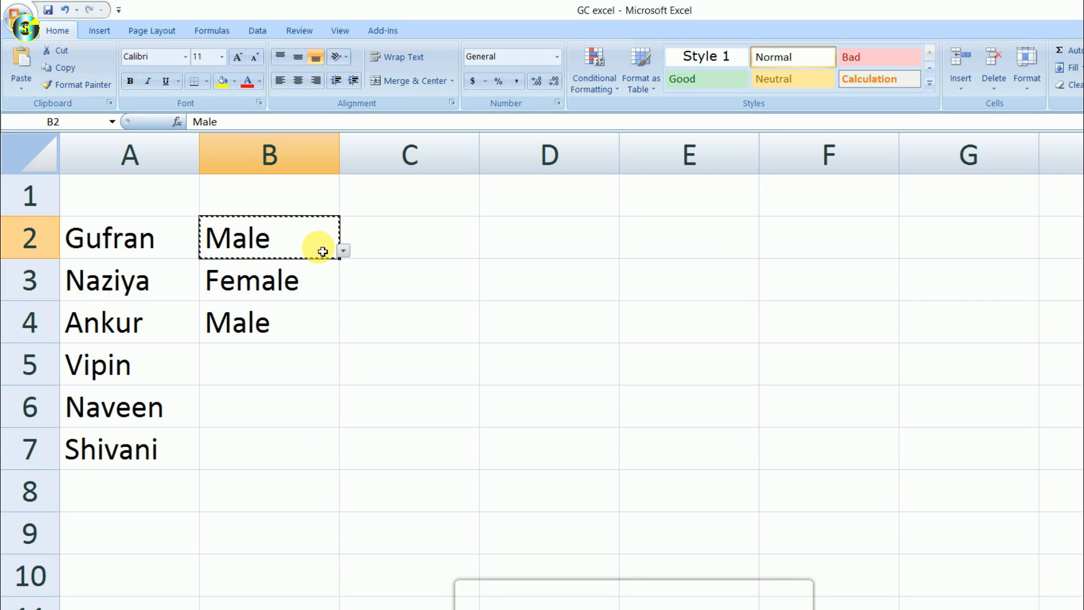
pyautogui.moveTo(290, 362); pyautogui.dragTo(281, 456)
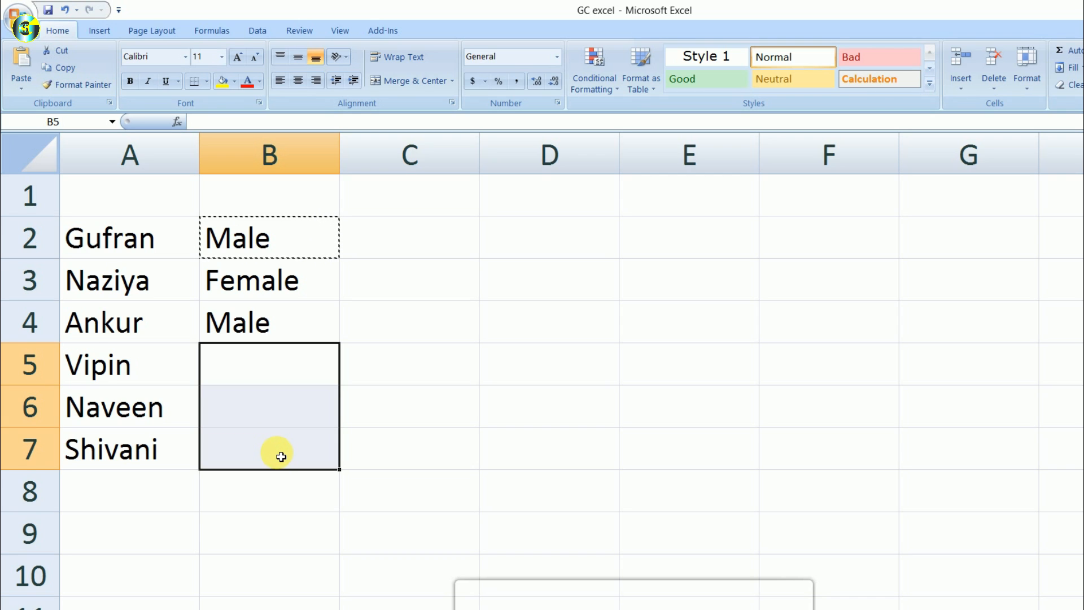
pyautogui.hotkey('ctrl', 'alt', 'v')
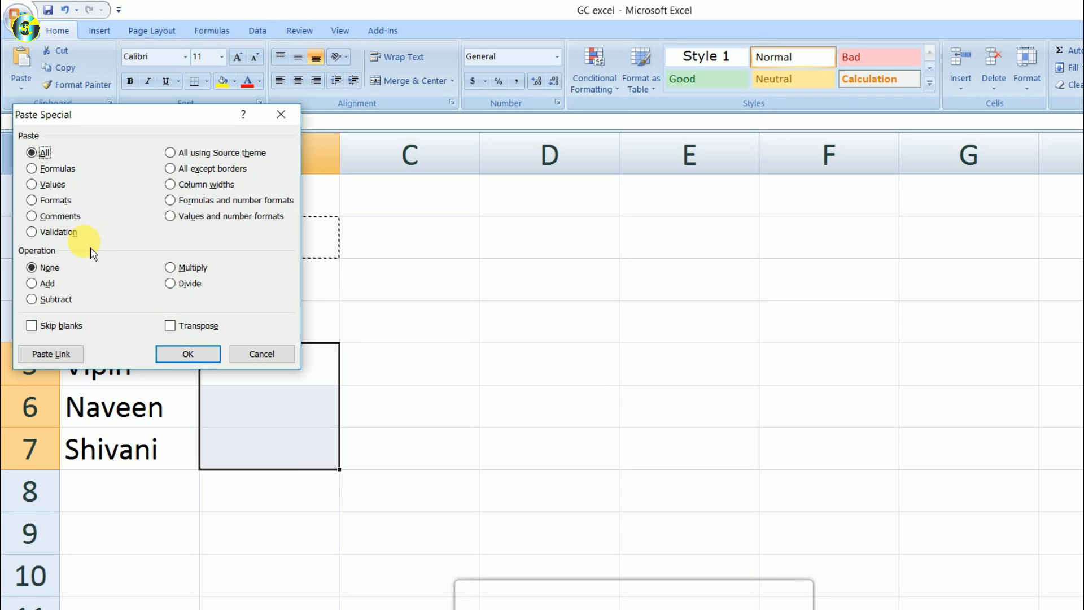
pyautogui.press('n')
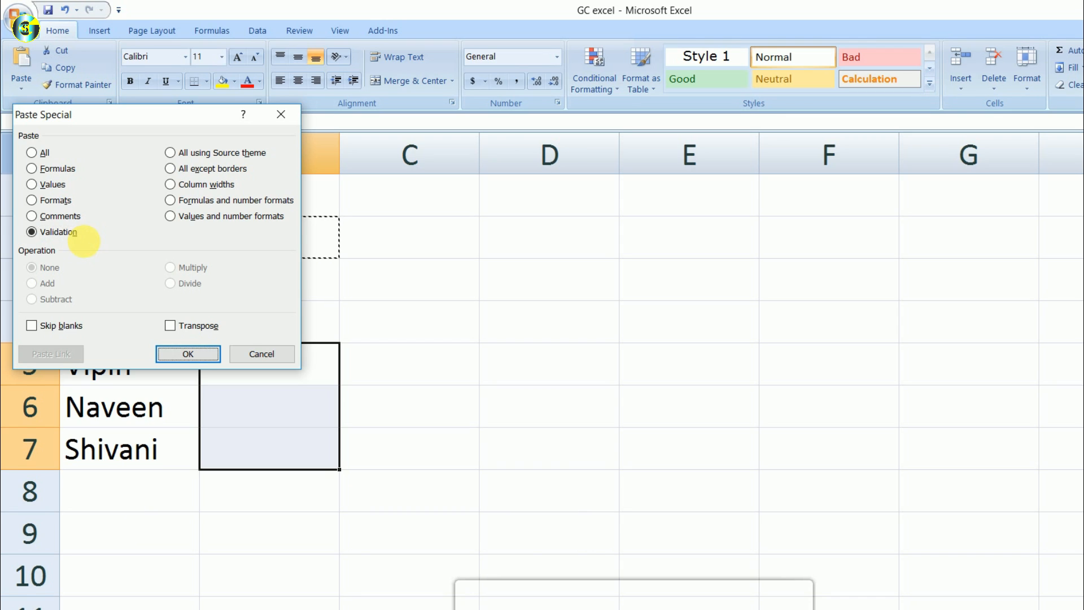
pyautogui.press('Return')
# Step: Choose Female in B7 and Male in B5 from the pasted validation lists, and open the list in B6
pyautogui.click(300, 409)
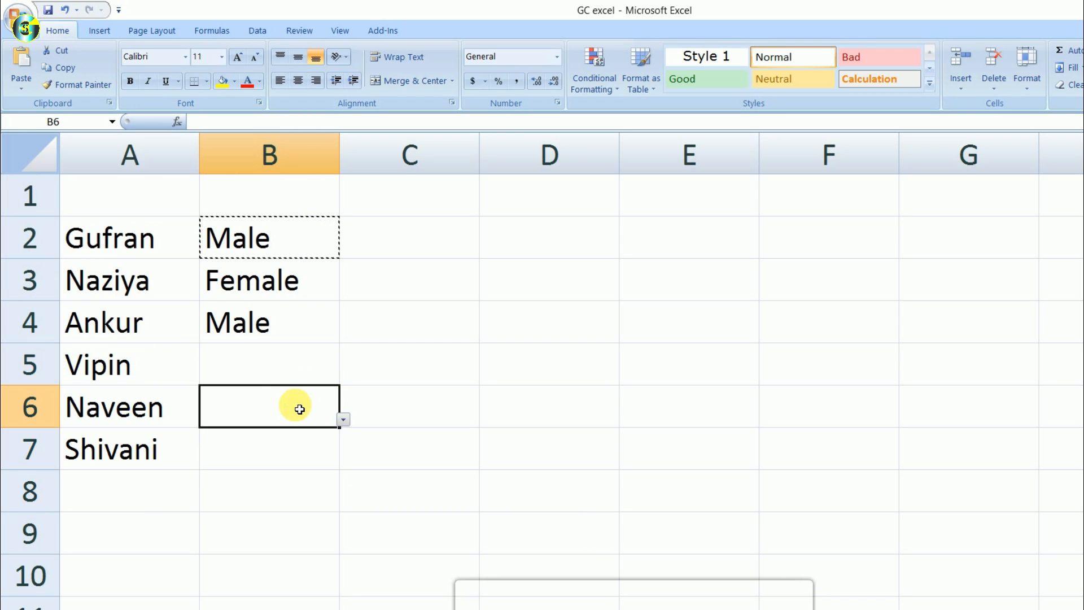
pyautogui.click(314, 436)
pyautogui.click(343, 462)
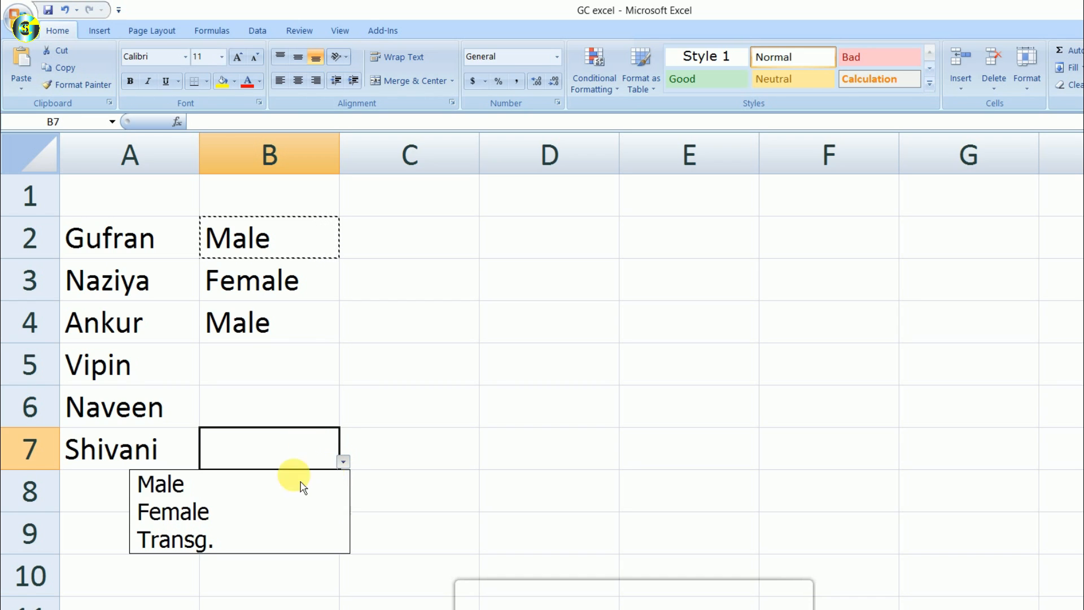
pyautogui.click(246, 509)
pyautogui.click(300, 375)
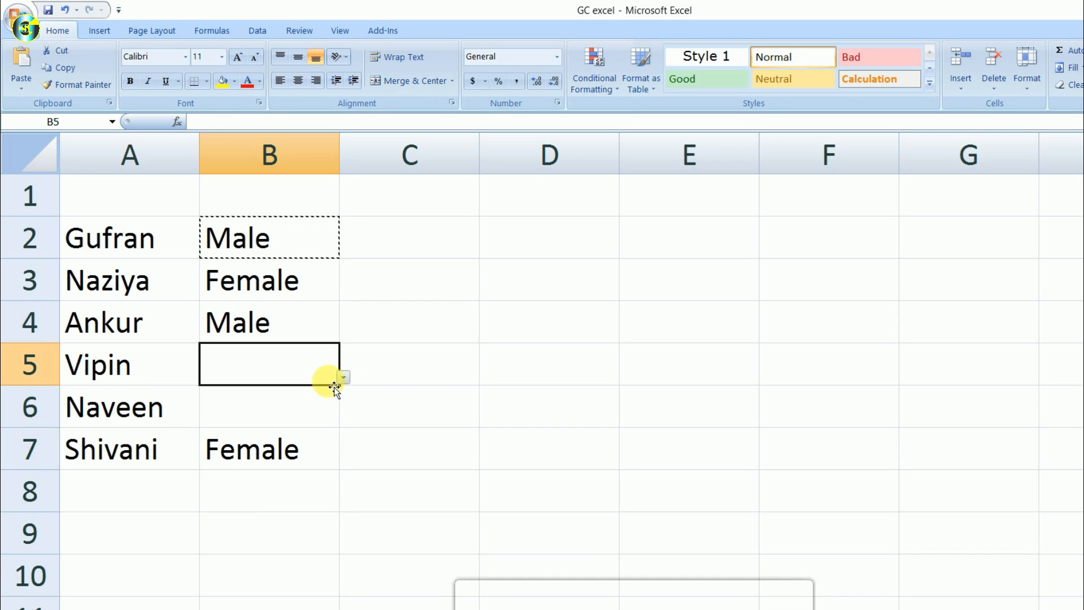
pyautogui.click(343, 377)
pyautogui.click(234, 401)
pyautogui.click(315, 420)
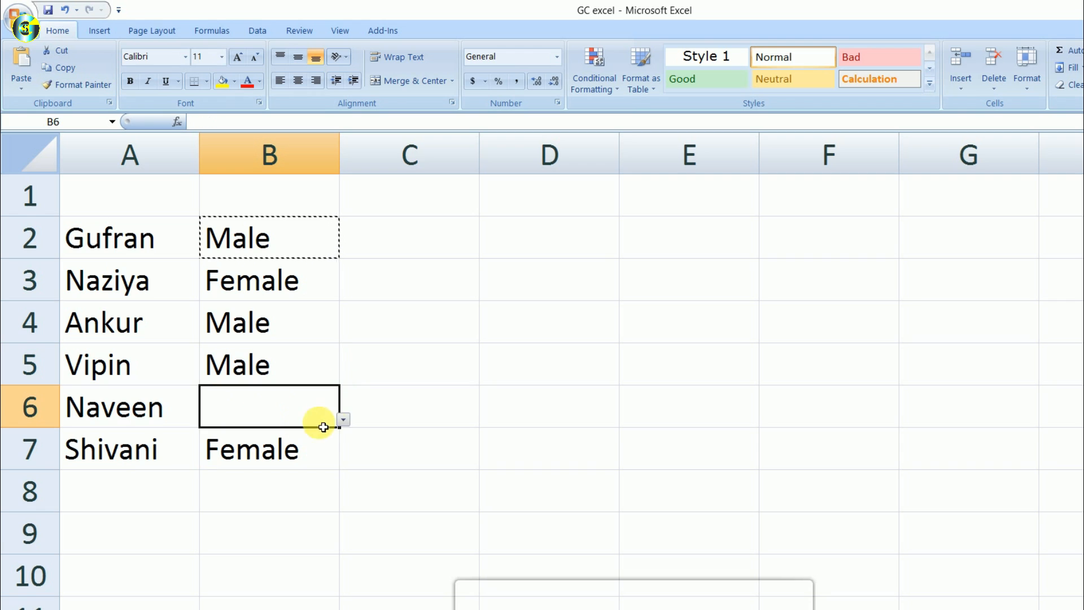
pyautogui.click(344, 419)
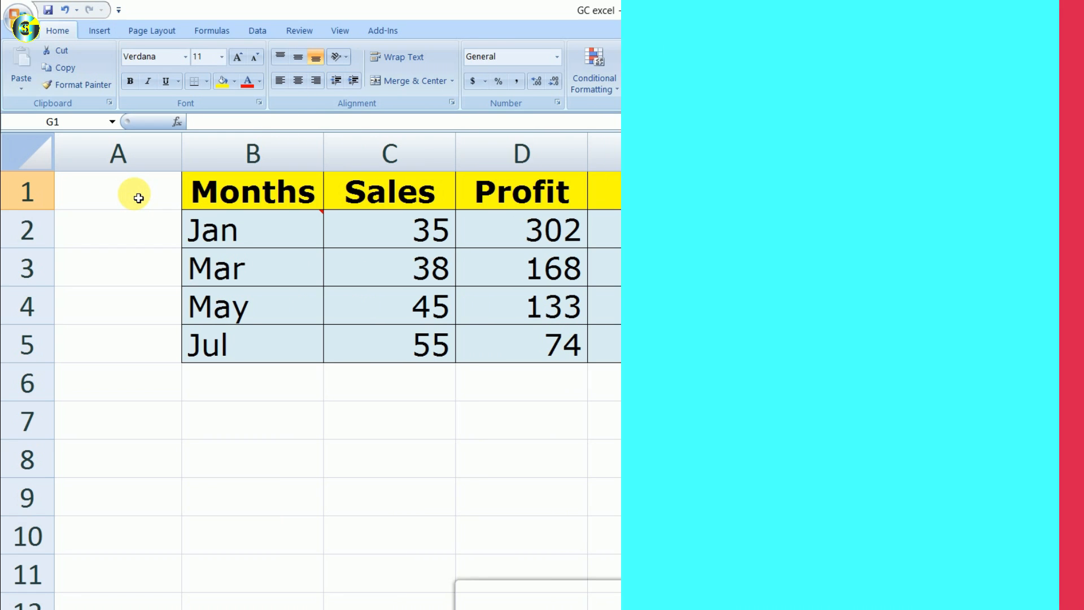
# Step: Copy the table B1:F5 and paste it at B7 using Paste Special with the All using Source theme option
pyautogui.click(138, 197)
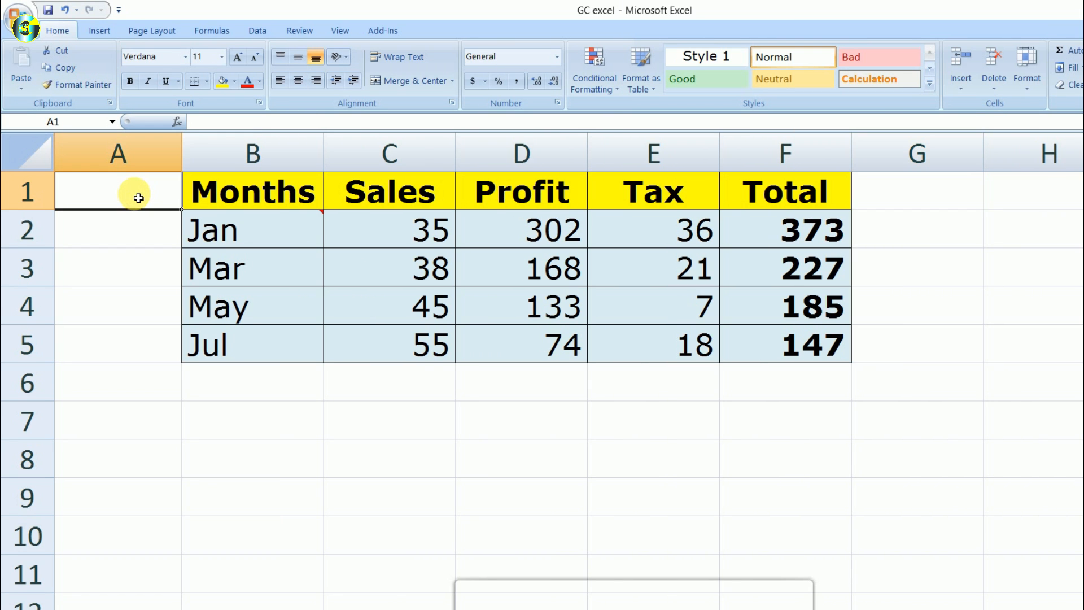
pyautogui.moveTo(222, 188); pyautogui.dragTo(729, 344)
pyautogui.hotkey('ctrl', 'c')
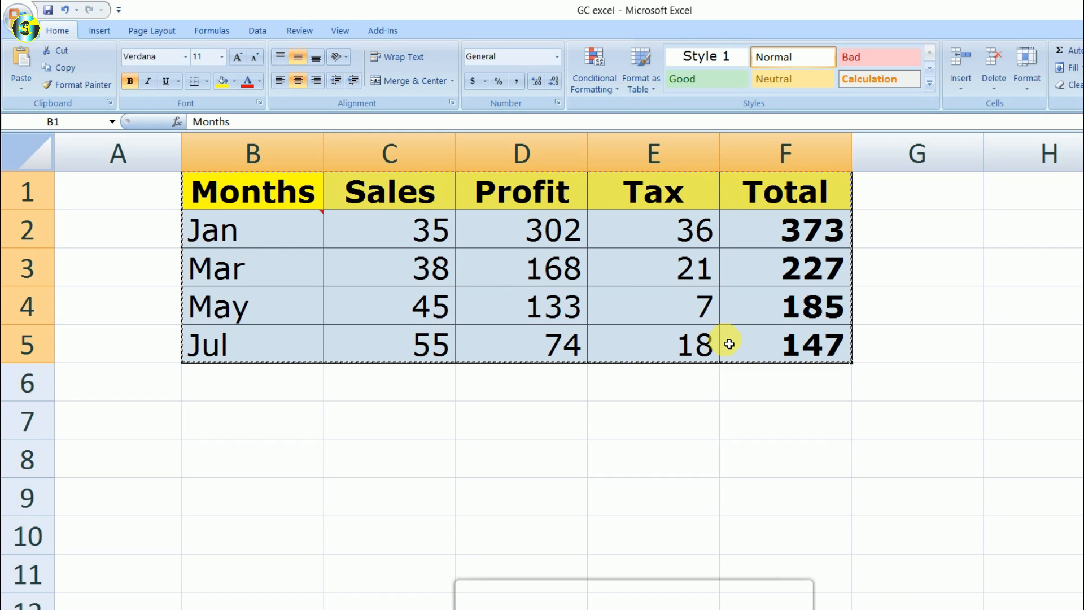
pyautogui.click(294, 421)
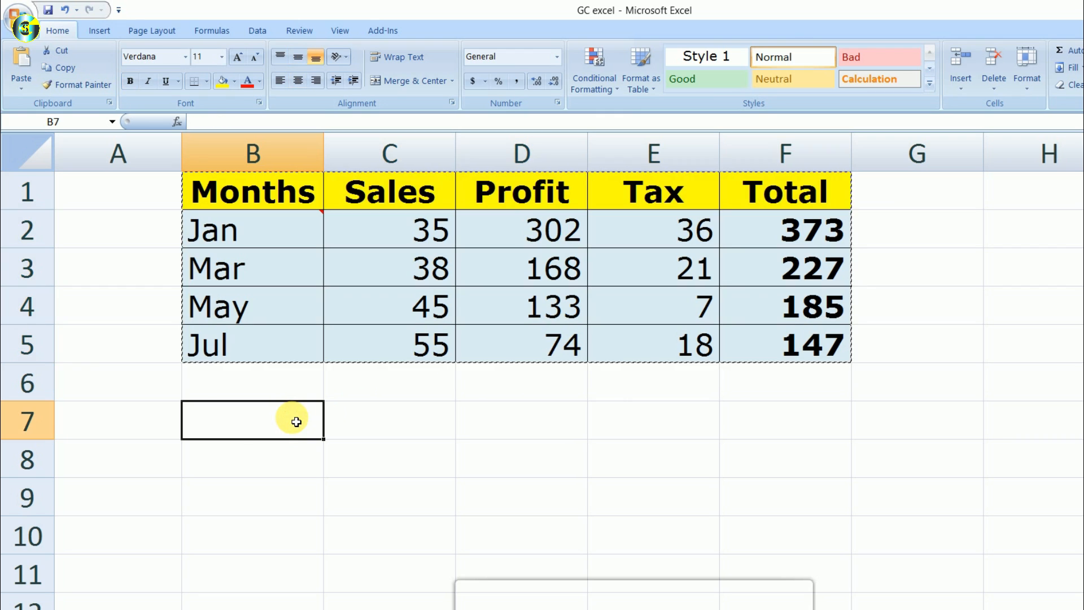
pyautogui.hotkey('ctrl', 'alt', 'v')
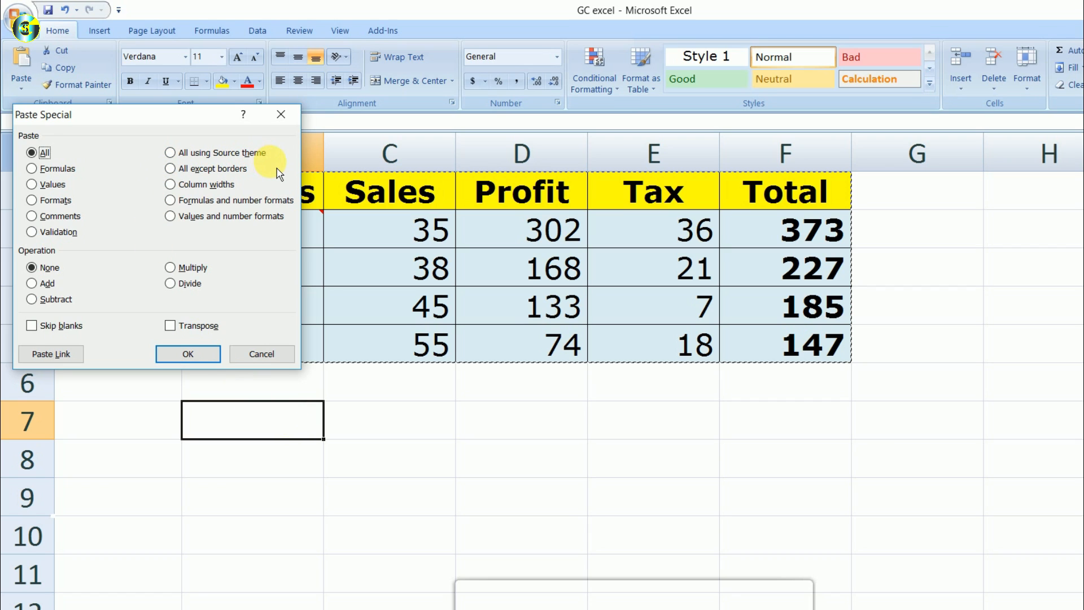
pyautogui.press('h')
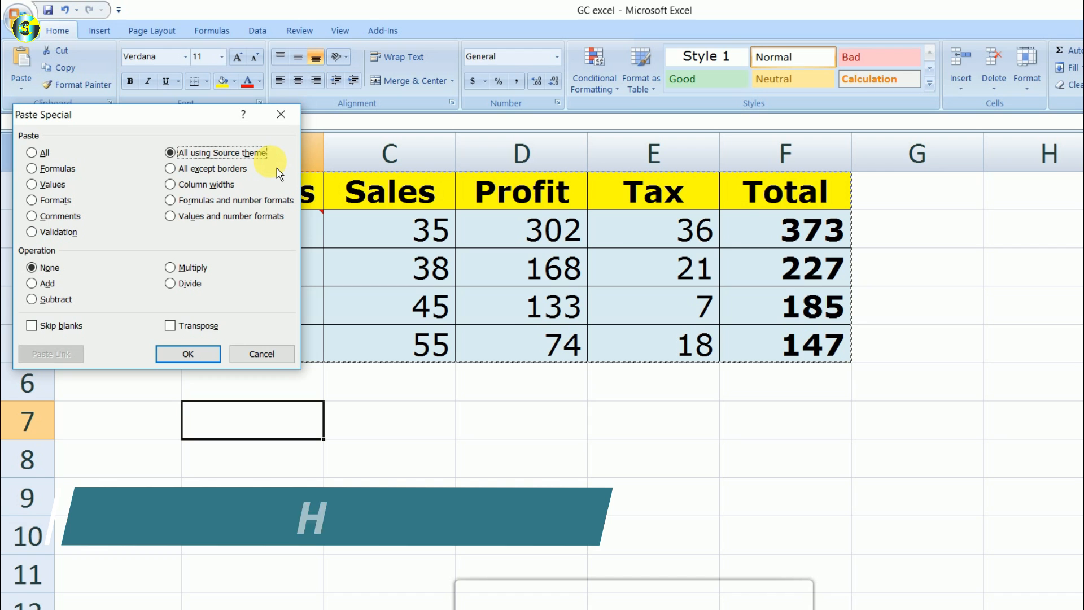
pyautogui.press('Return')
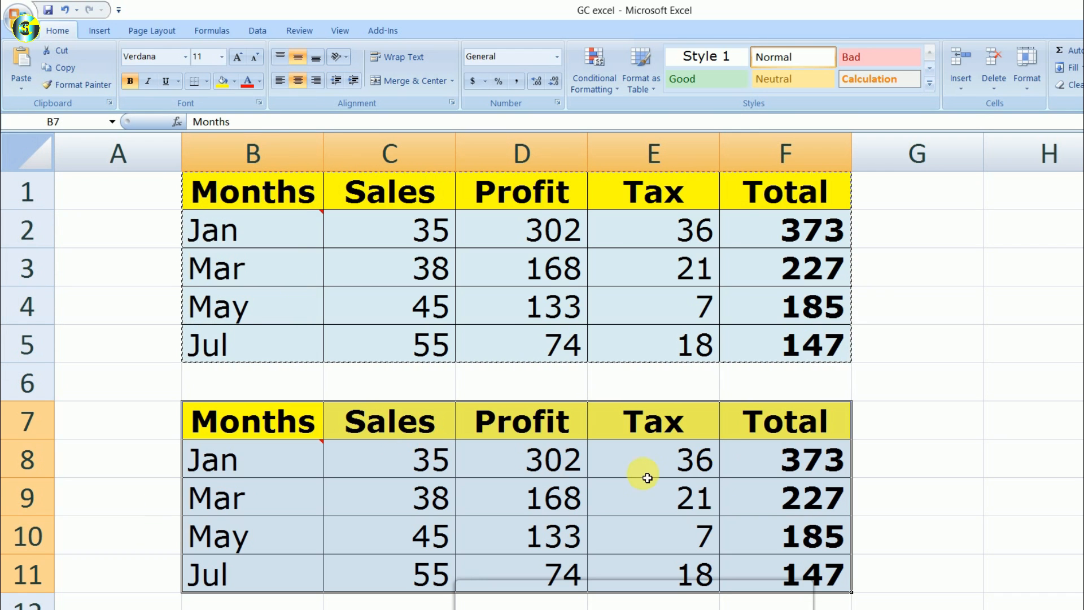
pyautogui.moveTo(280, 457)
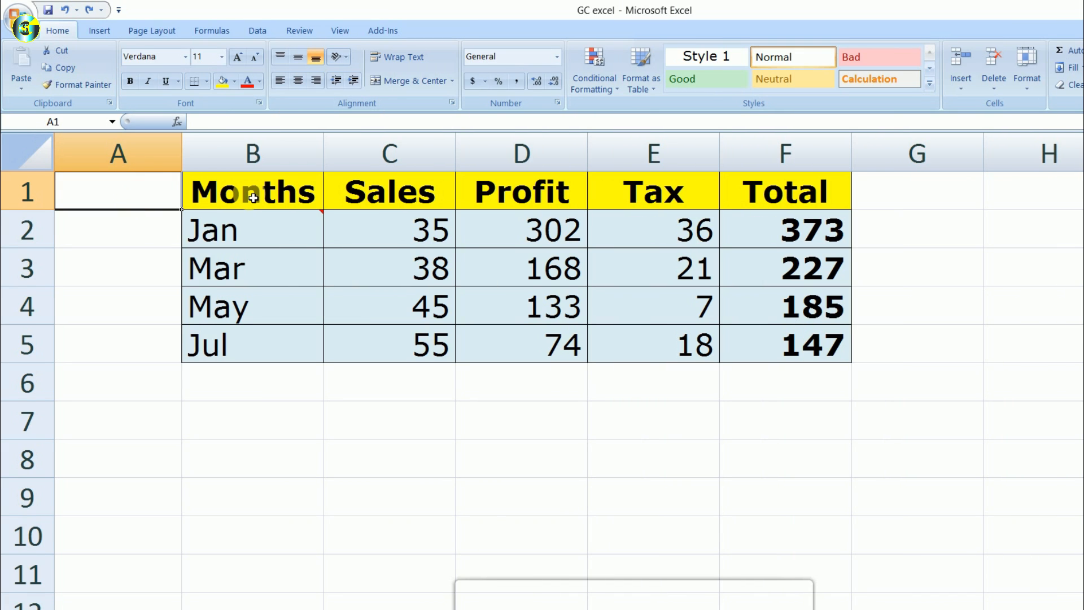
pyautogui.moveTo(357, 237); pyautogui.dragTo(453, 302)
pyautogui.click(534, 311)
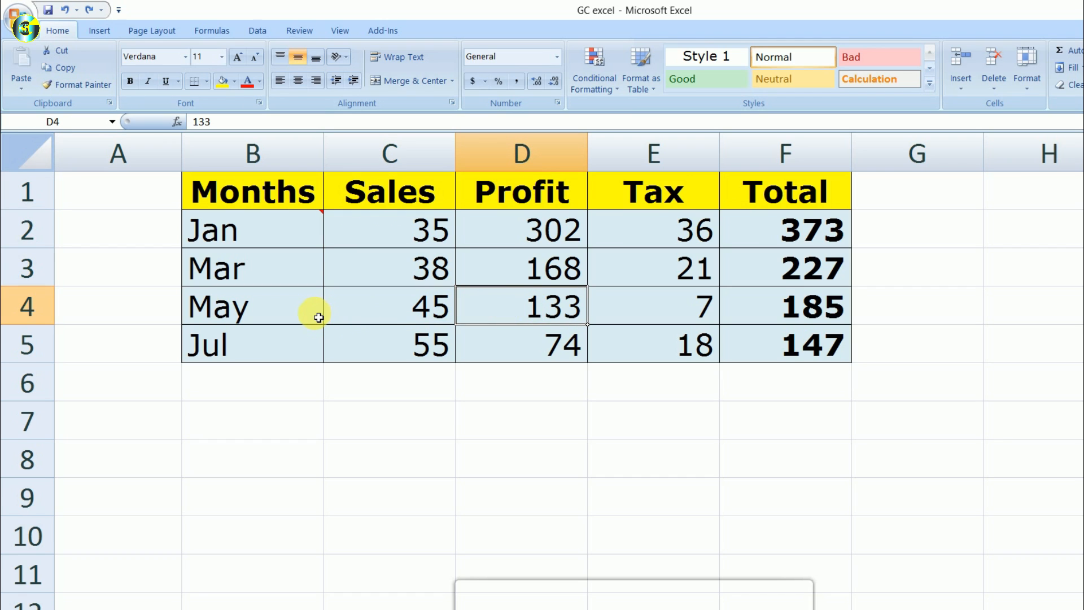
pyautogui.moveTo(292, 346); pyautogui.dragTo(387, 302)
pyautogui.click(363, 306)
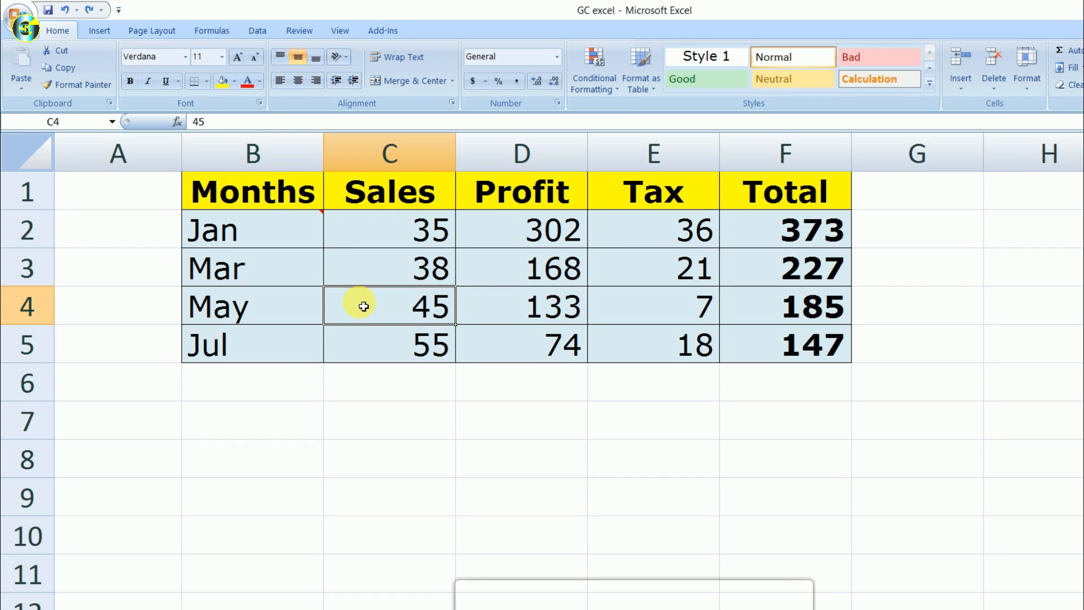
# Step: Copy the table B1:F5 and paste it at B7 using Paste Special with the All except borders option
pyautogui.moveTo(305, 195); pyautogui.dragTo(791, 351)
pyautogui.hotkey('ctrl', 'c')
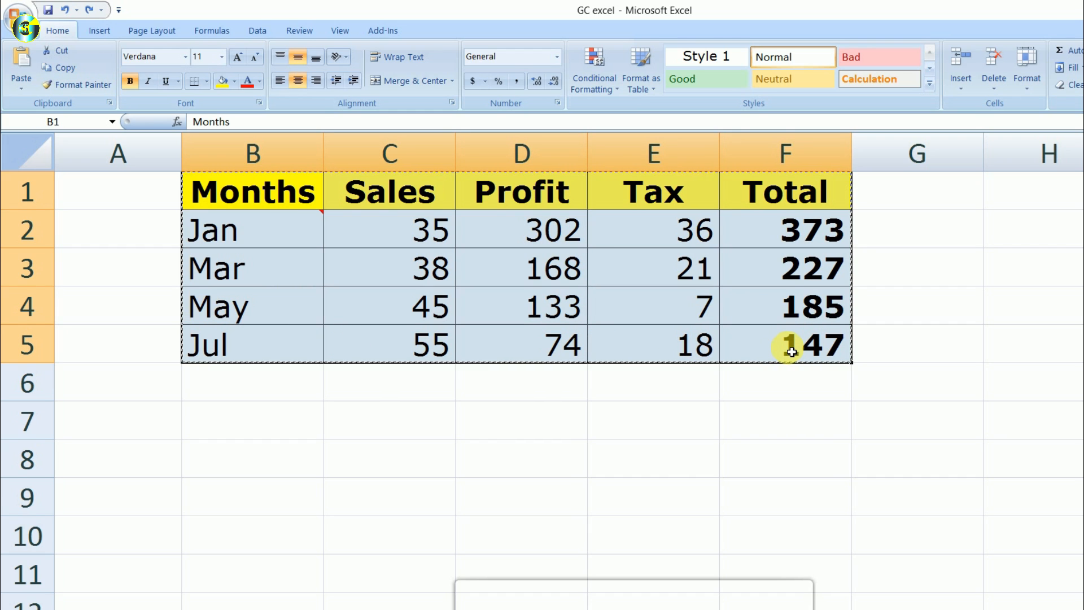
pyautogui.click(262, 422)
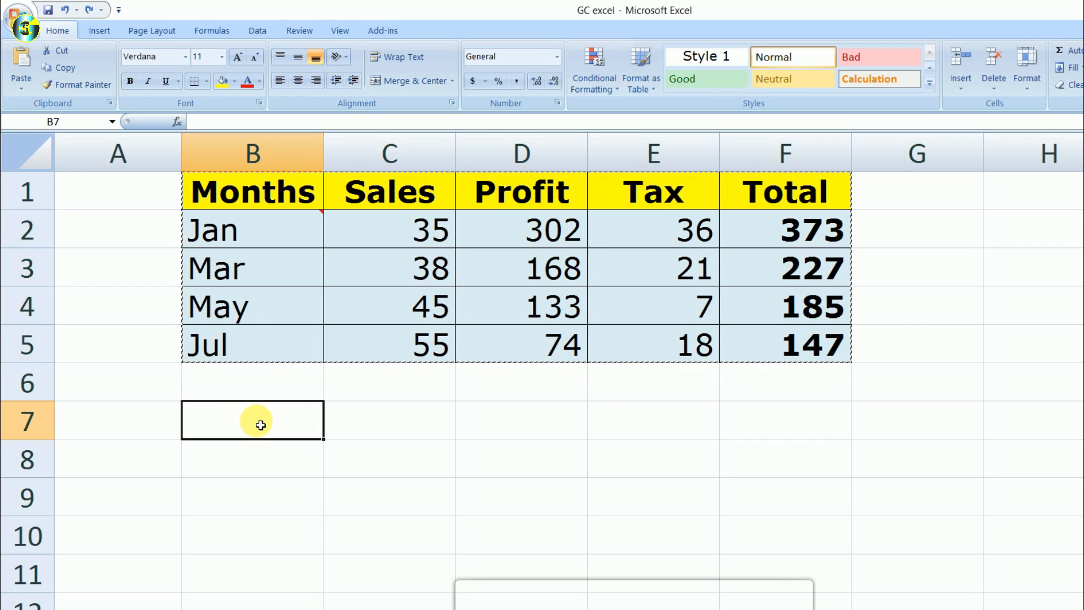
pyautogui.hotkey('ctrl', 'alt', 'v')
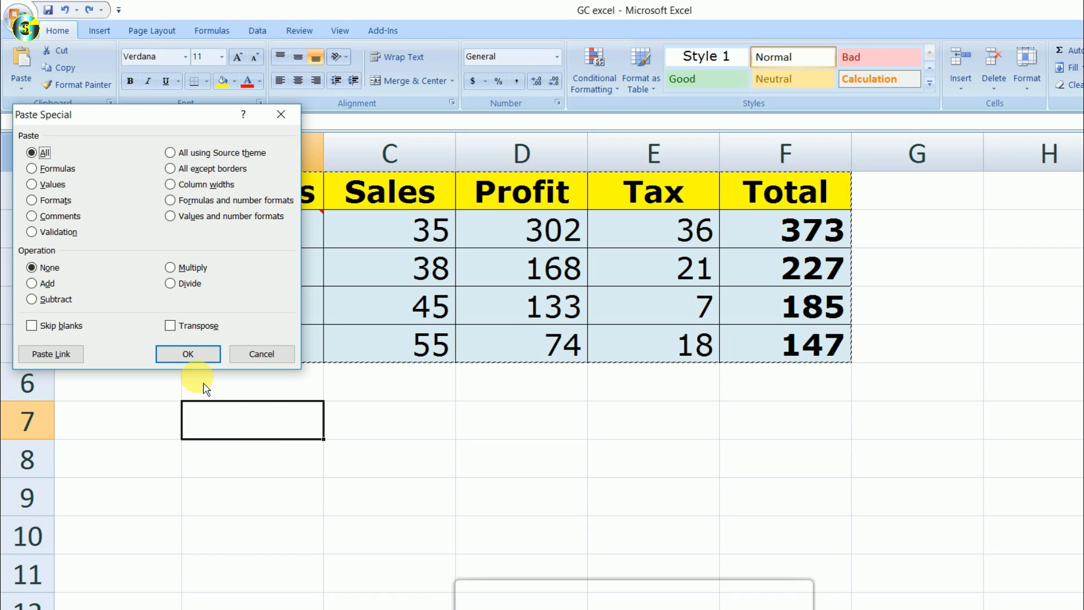
pyautogui.click(260, 182)
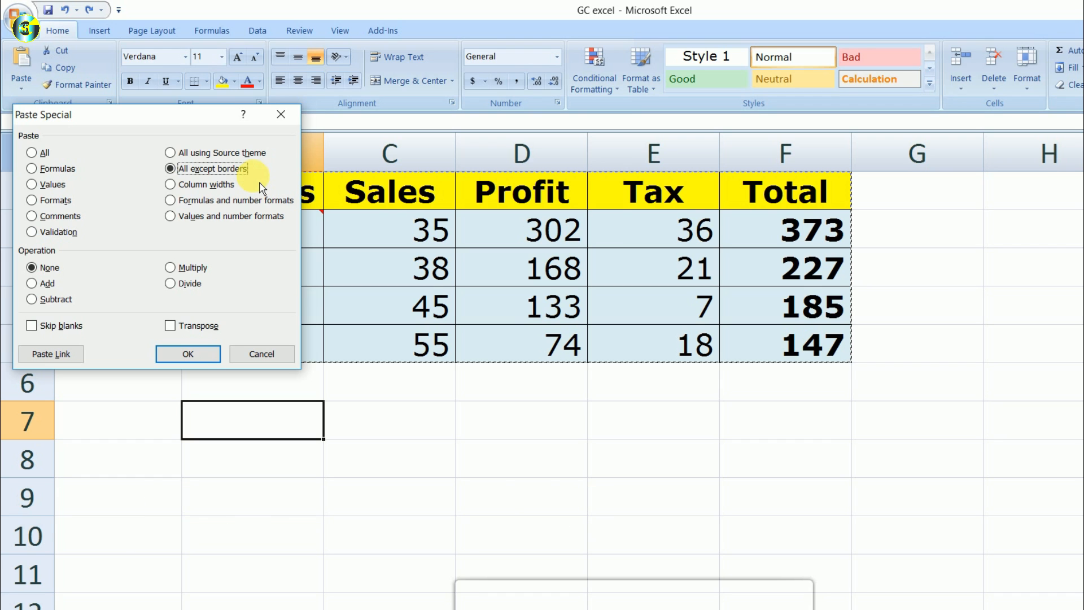
pyautogui.press('Return')
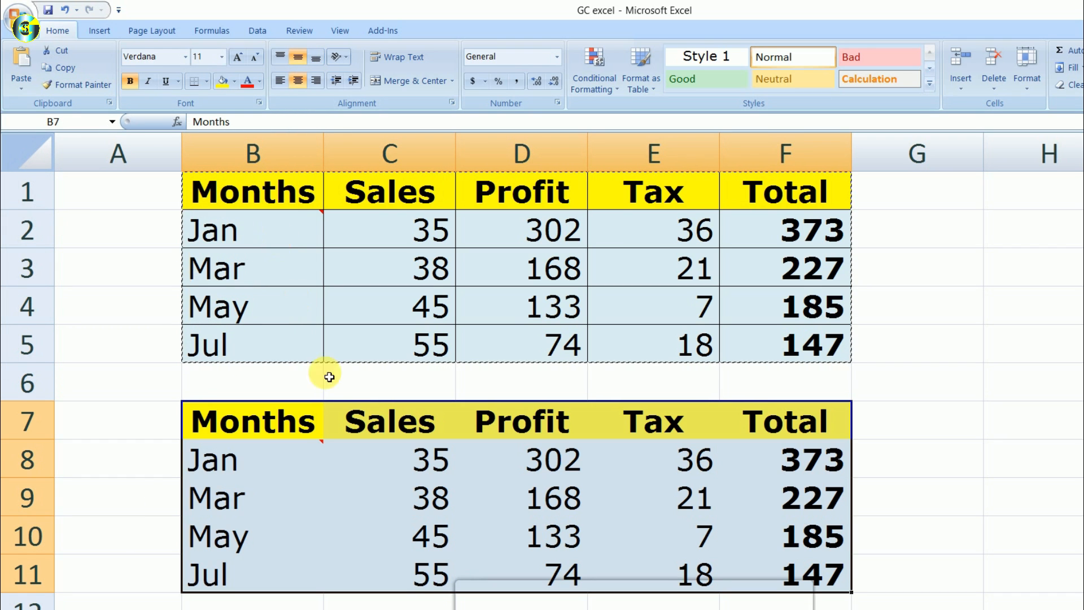
# Step: Examine the cells of the pasted table starting at B7 for borders
pyautogui.click(350, 451)
pyautogui.click(564, 527)
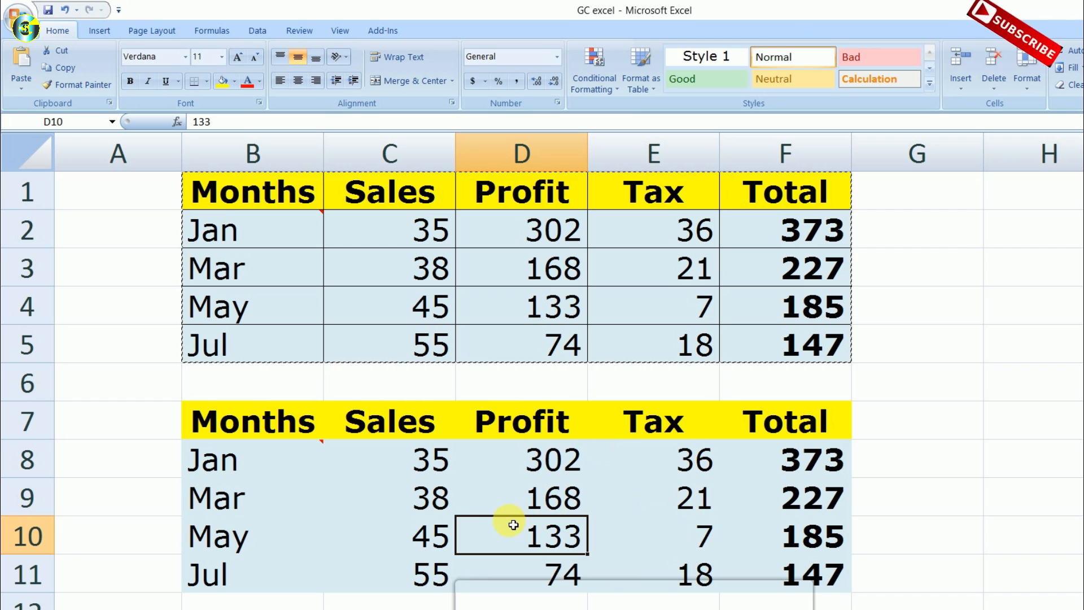
pyautogui.moveTo(283, 460); pyautogui.dragTo(288, 497)
pyautogui.moveTo(363, 488); pyautogui.dragTo(441, 544)
pyautogui.moveTo(525, 460); pyautogui.dragTo(575, 516)
pyautogui.click(678, 496)
pyautogui.click(769, 496)
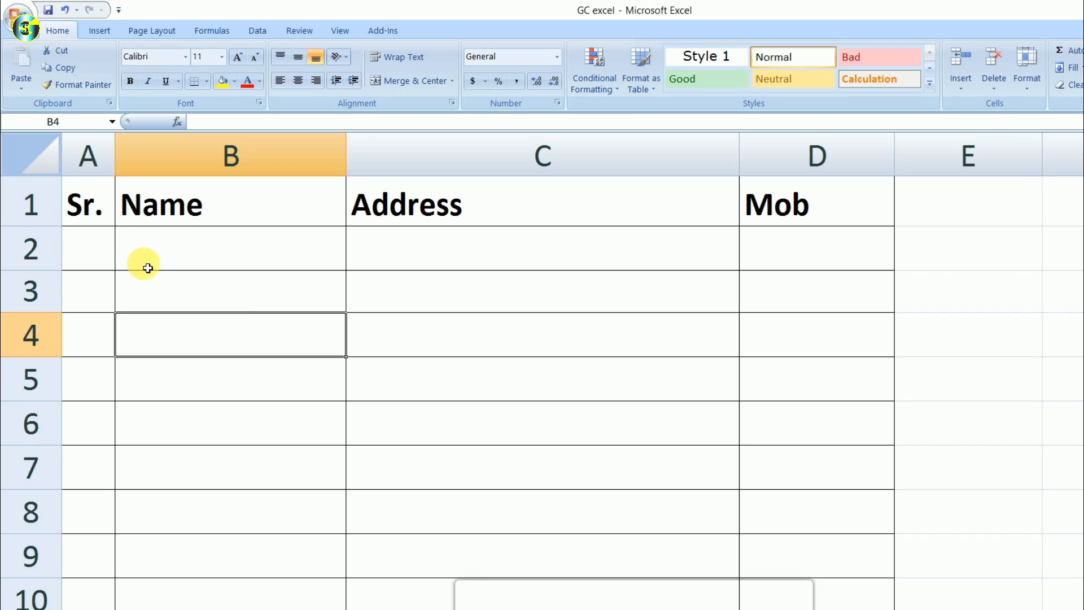
# Step: On the sheet with the Sr., Name, Address and Mob headings, examine the widths of the columns
pyautogui.click(107, 214)
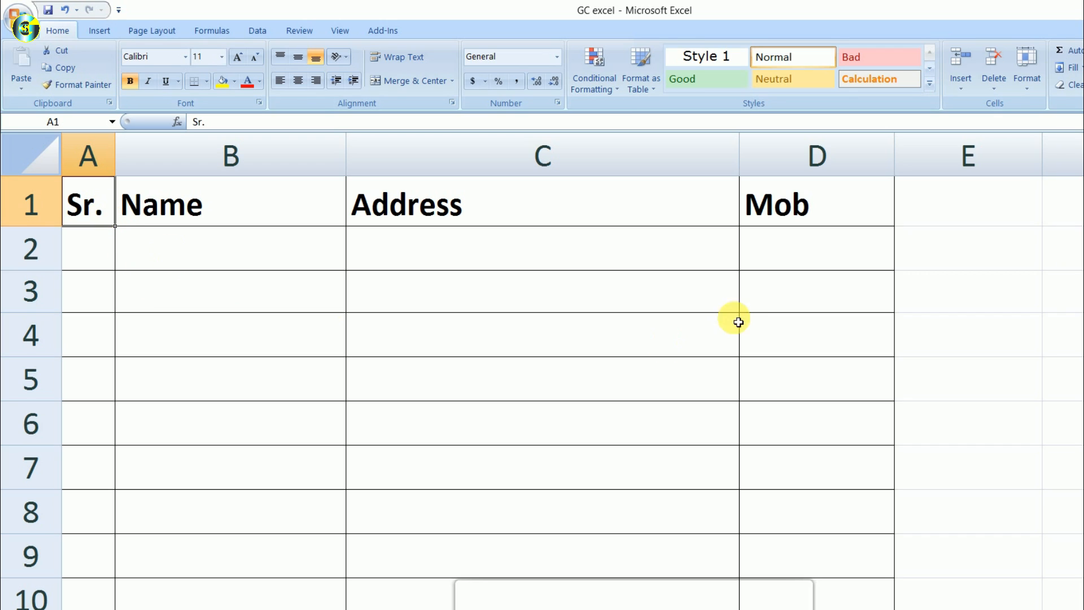
pyautogui.click(423, 302)
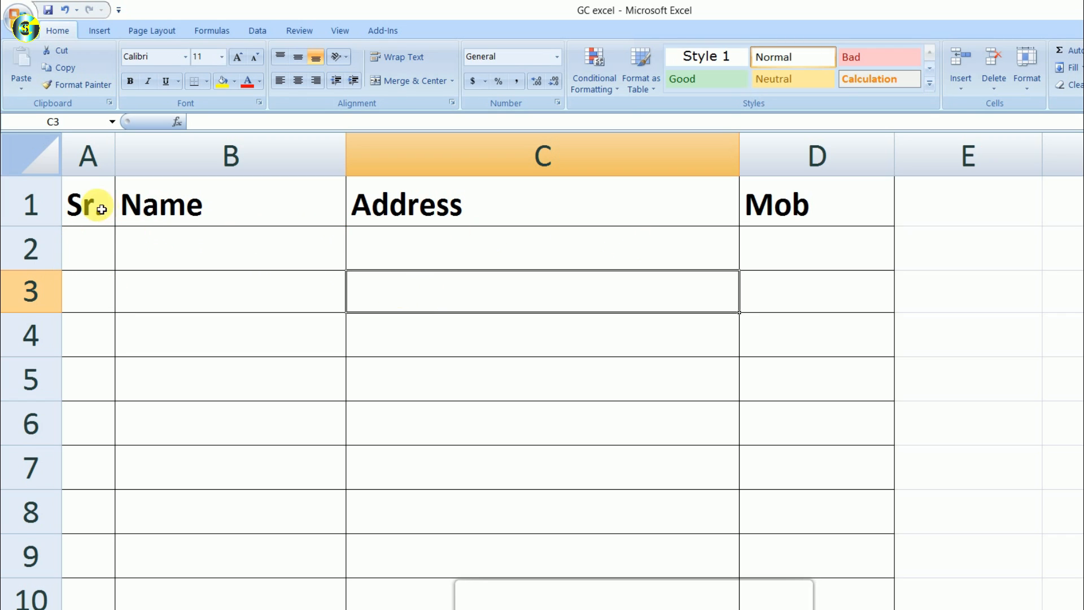
pyautogui.moveTo(87, 203); pyautogui.dragTo(113, 451)
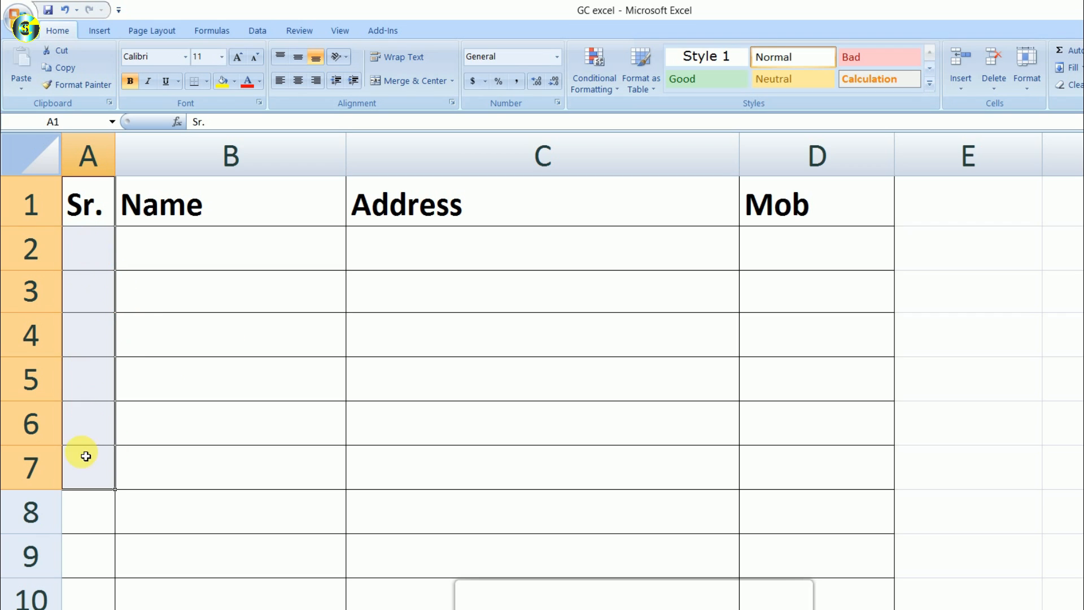
pyautogui.click(135, 483)
pyautogui.moveTo(220, 251); pyautogui.dragTo(235, 414)
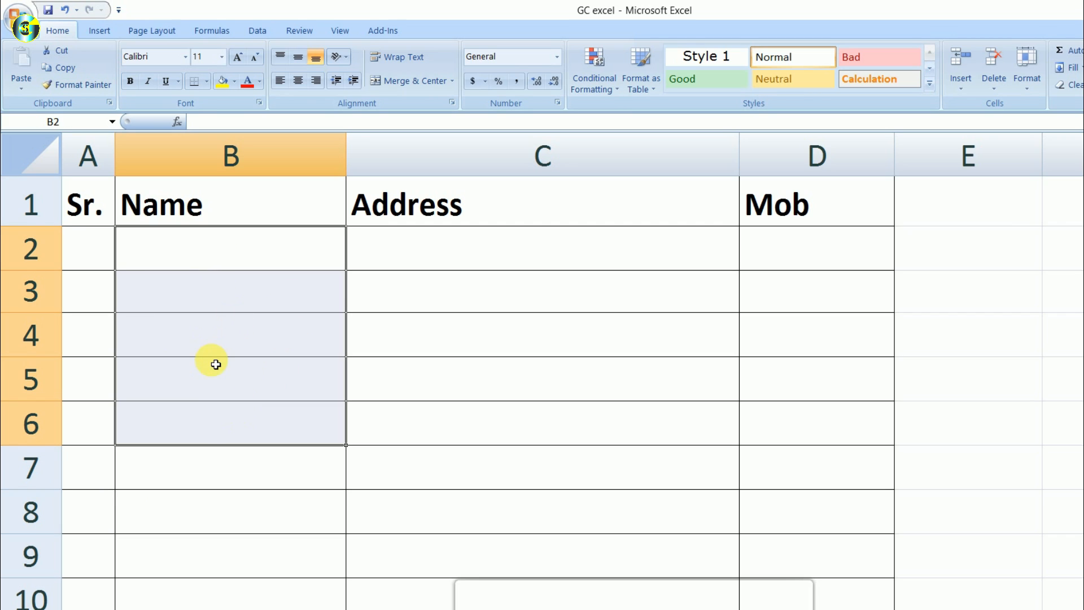
pyautogui.moveTo(416, 240); pyautogui.dragTo(435, 427)
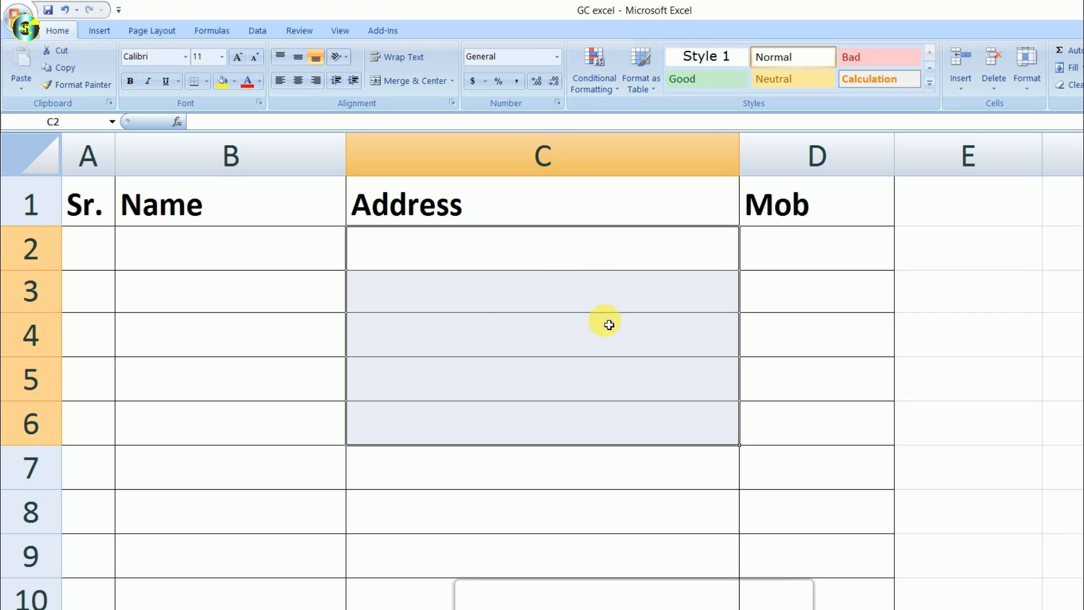
pyautogui.click(534, 257)
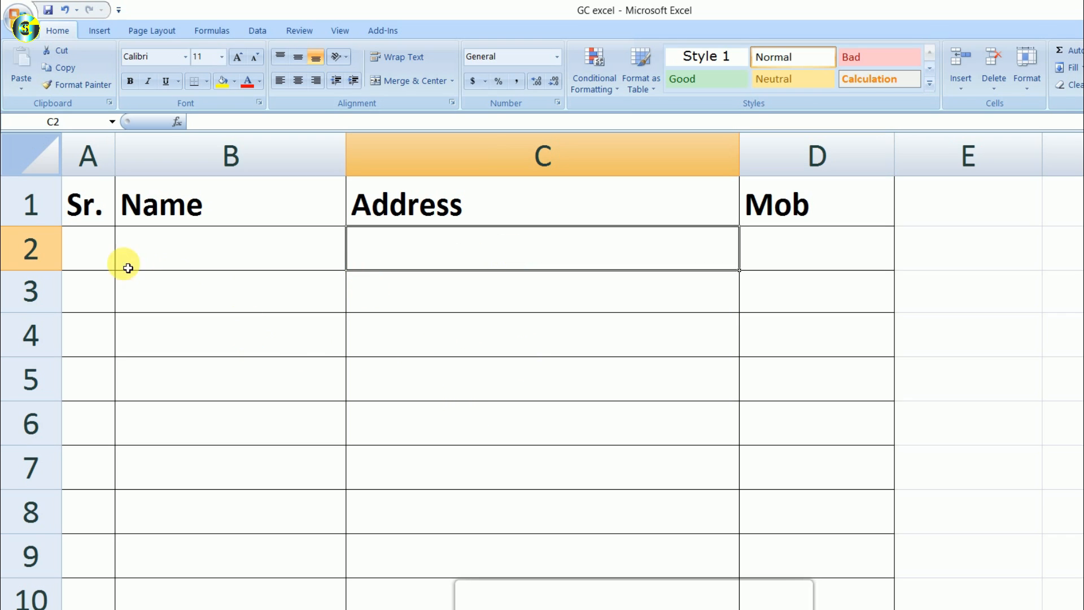
# Step: Copy A2:D2 on Sheet1 and paste only its column widths at A1 of the Final sheet using Paste Special
pyautogui.moveTo(96, 249); pyautogui.dragTo(766, 271)
pyautogui.hotkey('ctrl', 'c')
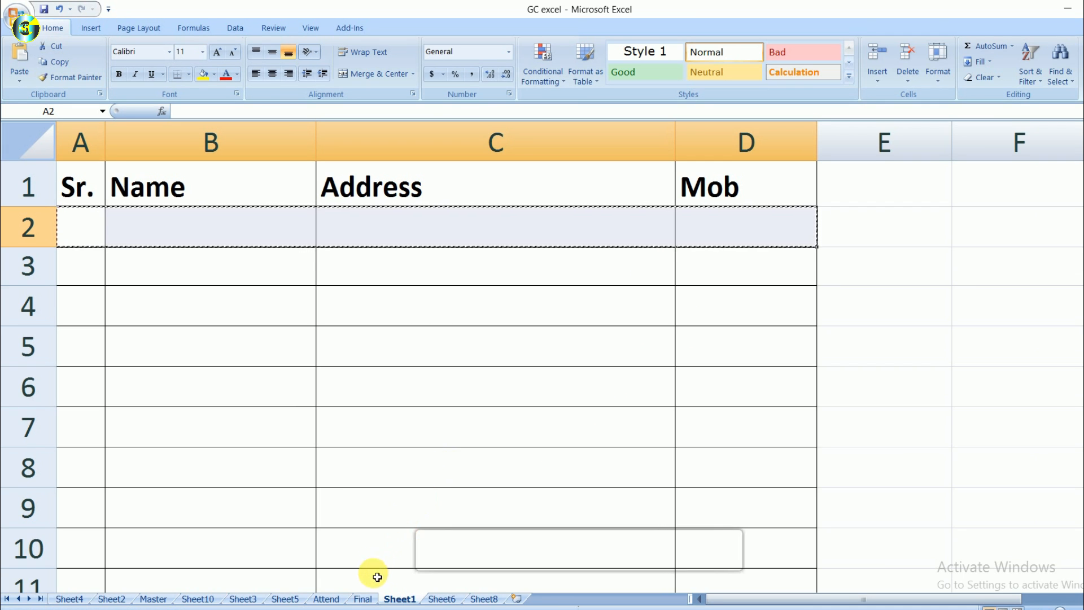
pyautogui.click(363, 597)
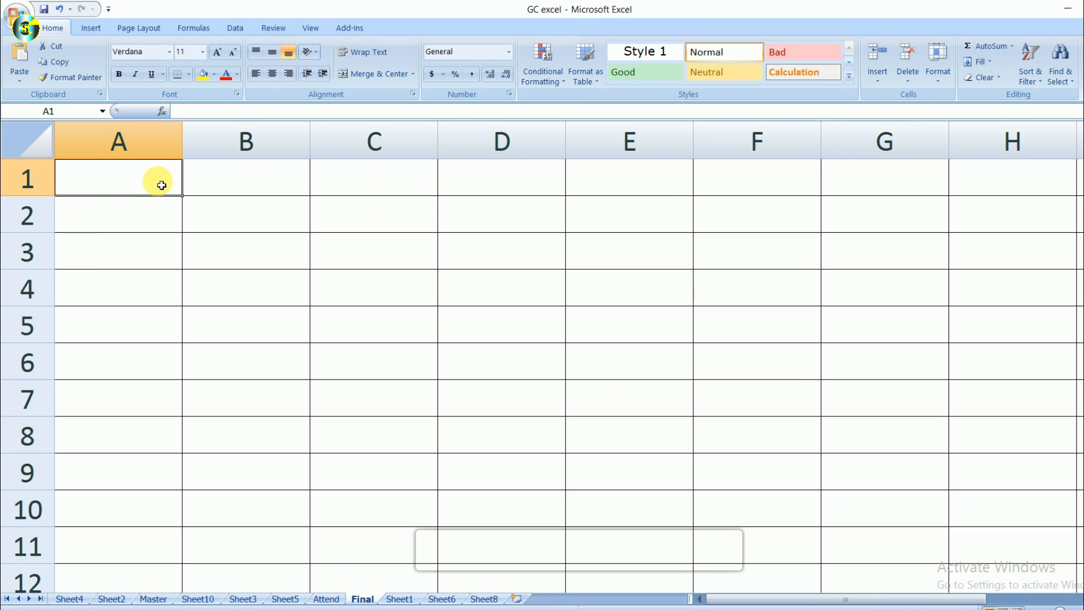
pyautogui.hotkey('ctrl', 'alt', 'v')
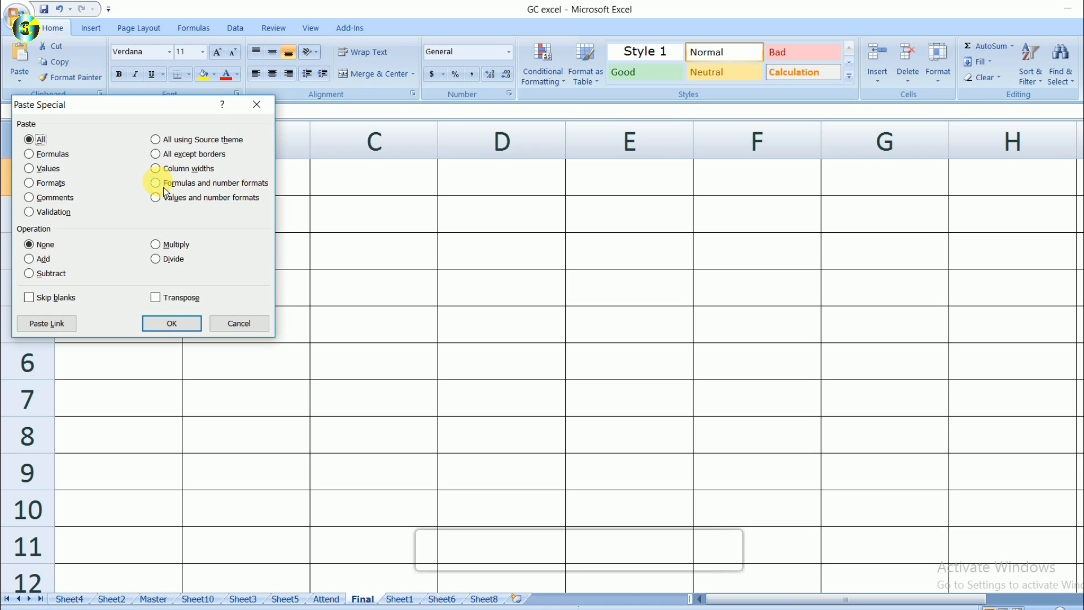
pyautogui.moveTo(130, 115); pyautogui.dragTo(252, 76)
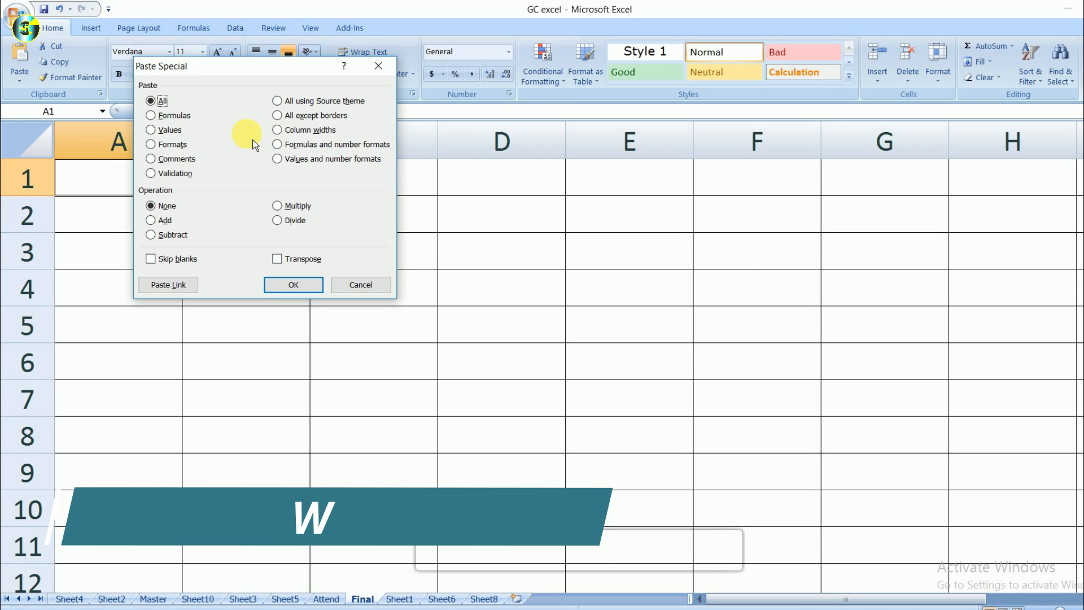
pyautogui.press('w')
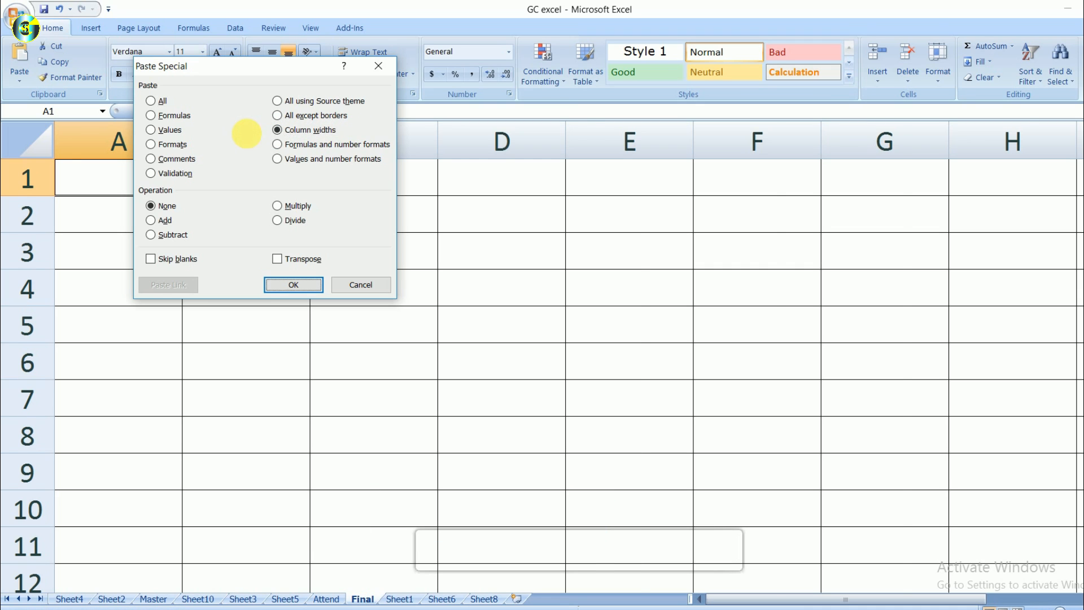
pyautogui.press('Return')
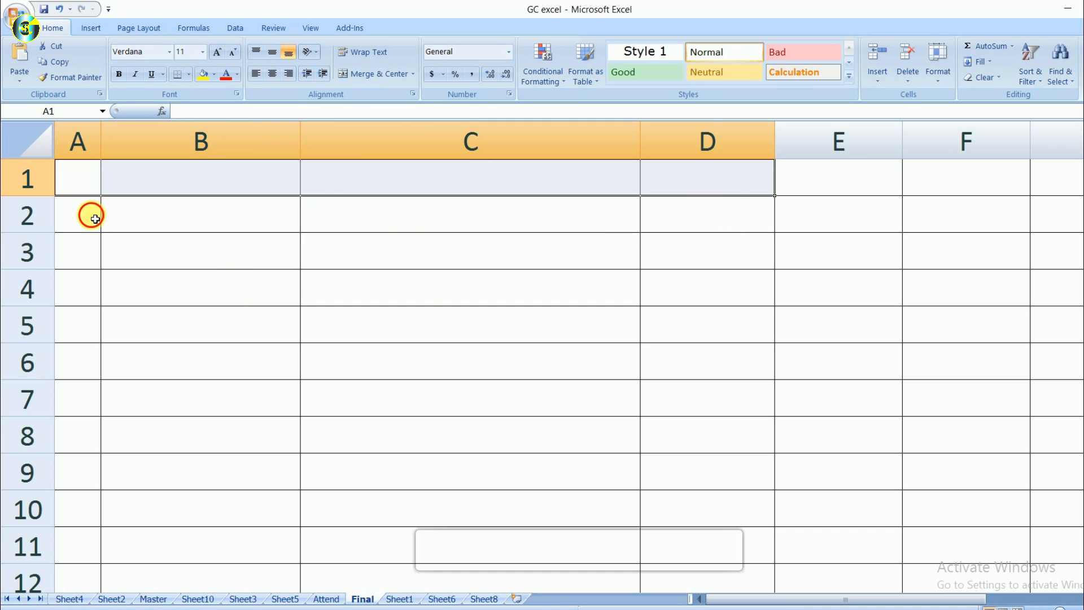
pyautogui.click(123, 218)
pyautogui.click(446, 225)
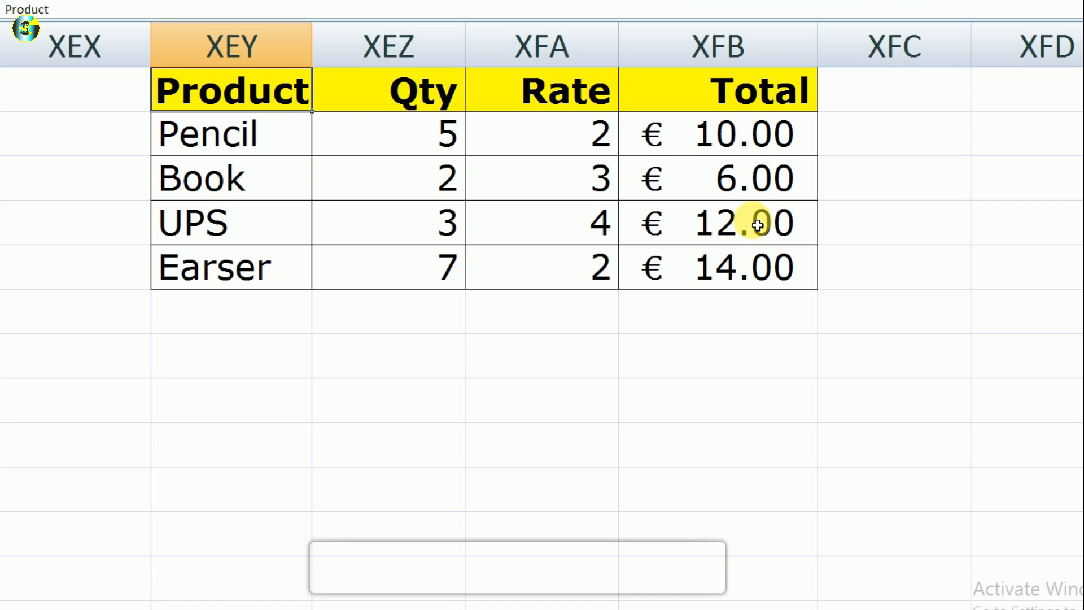
# Step: Copy the totals in XFB2:XFB5 and paste them at XFB7 using Paste Special with Formulas and number formats
pyautogui.click(686, 141)
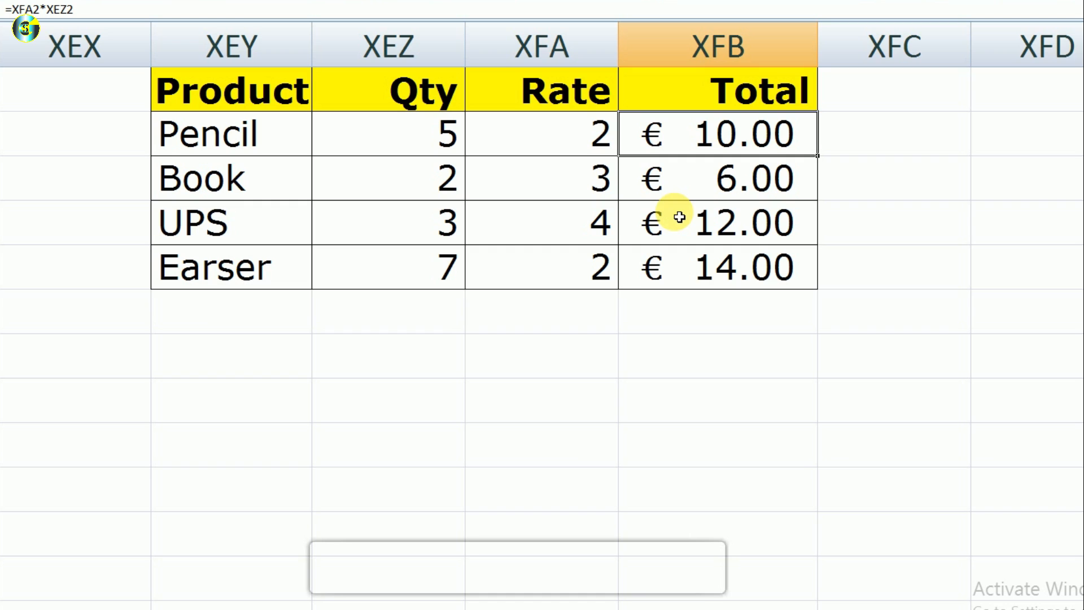
pyautogui.moveTo(694, 138); pyautogui.dragTo(688, 267)
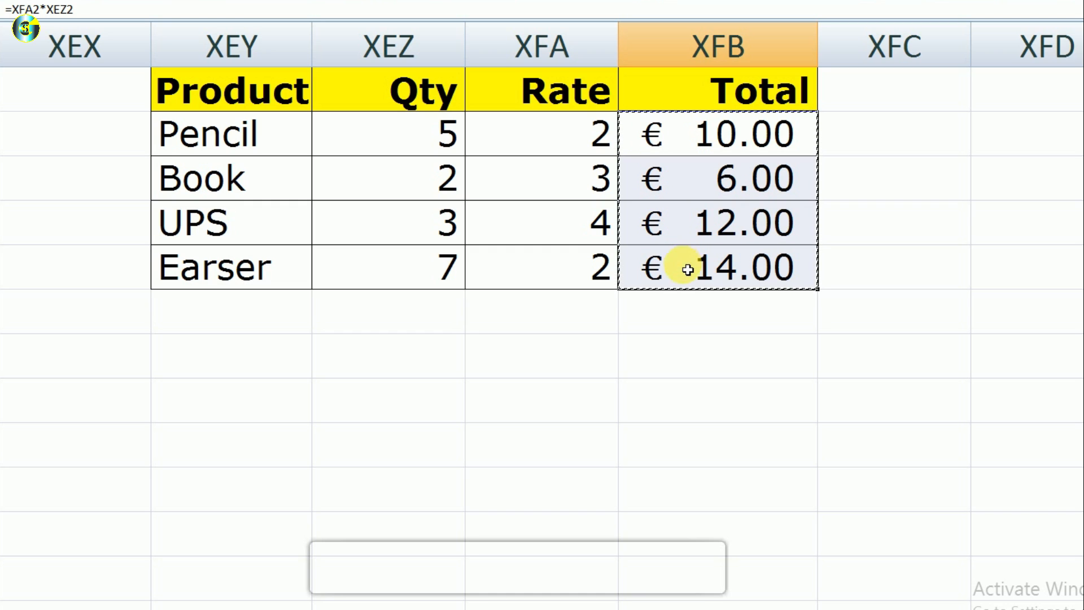
pyautogui.hotkey('ctrl', 'c')
pyautogui.click(694, 357)
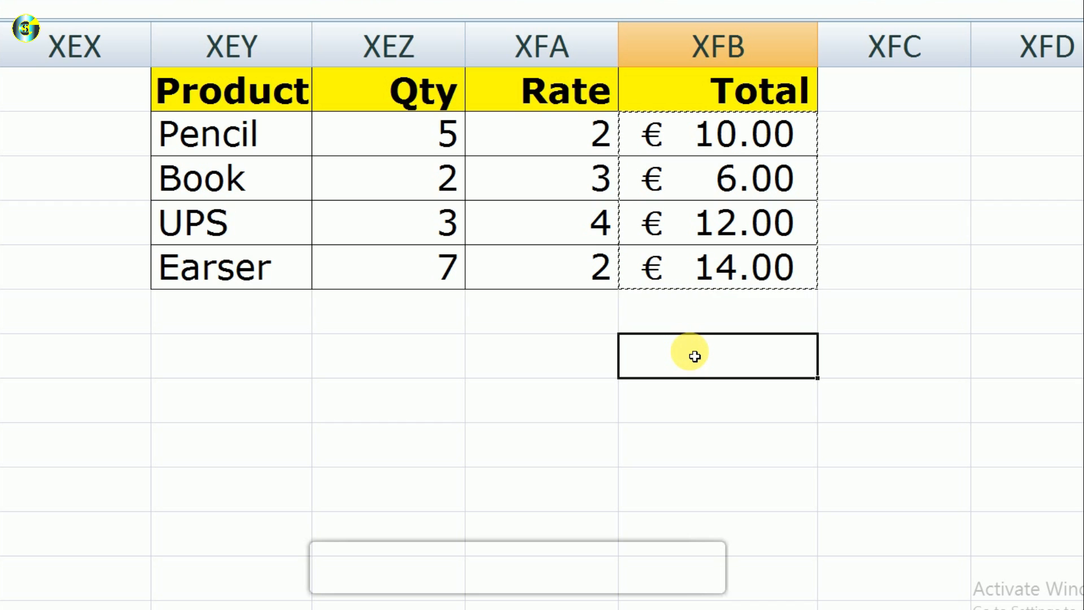
pyautogui.hotkey('ctrl', 'alt', 'v')
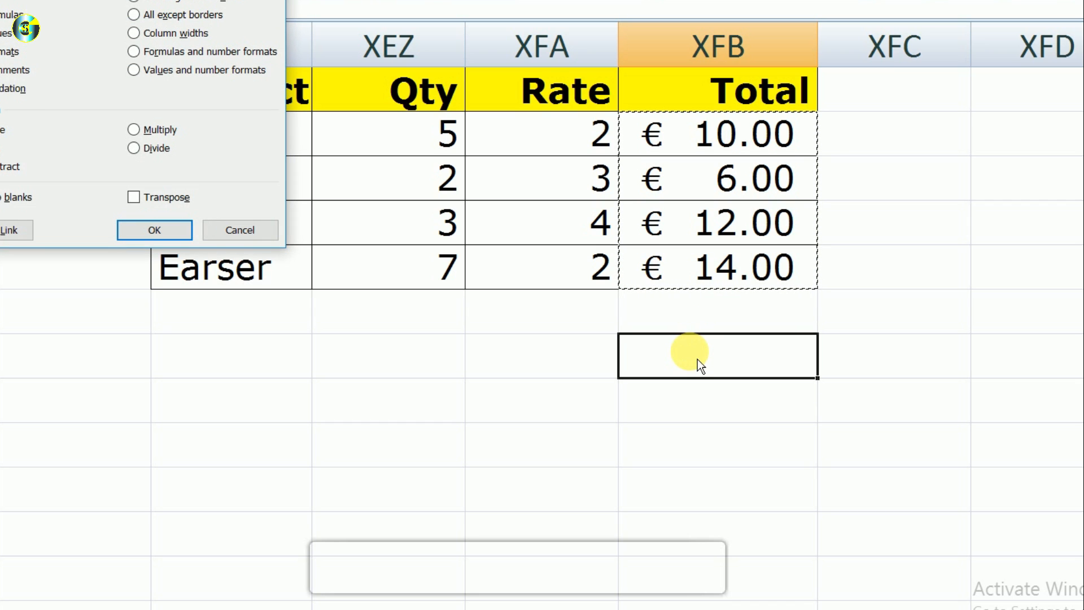
pyautogui.moveTo(169, 0); pyautogui.dragTo(439, 121)
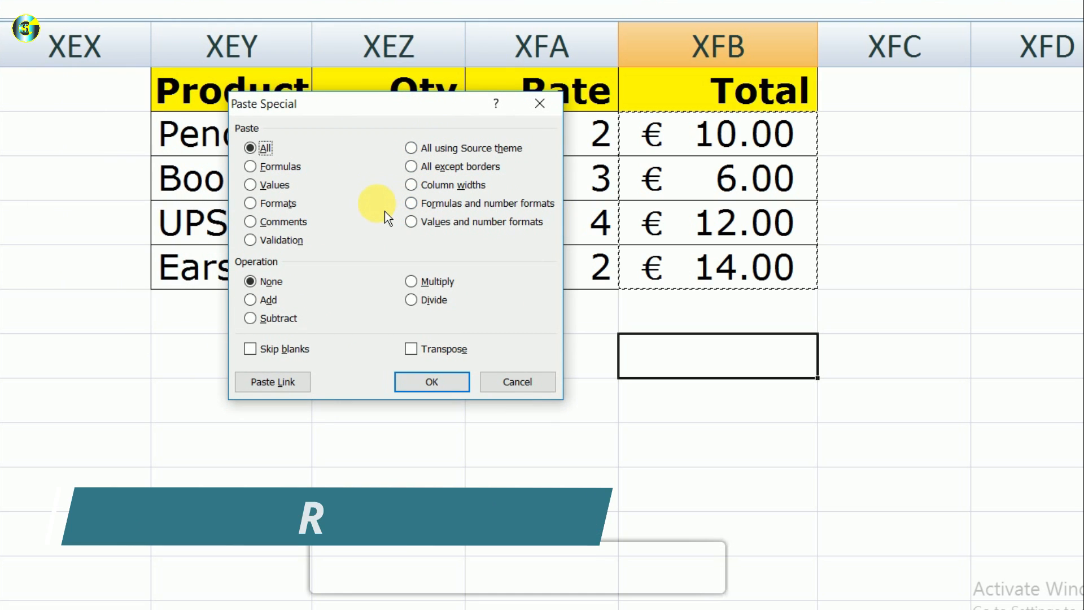
pyautogui.press('r')
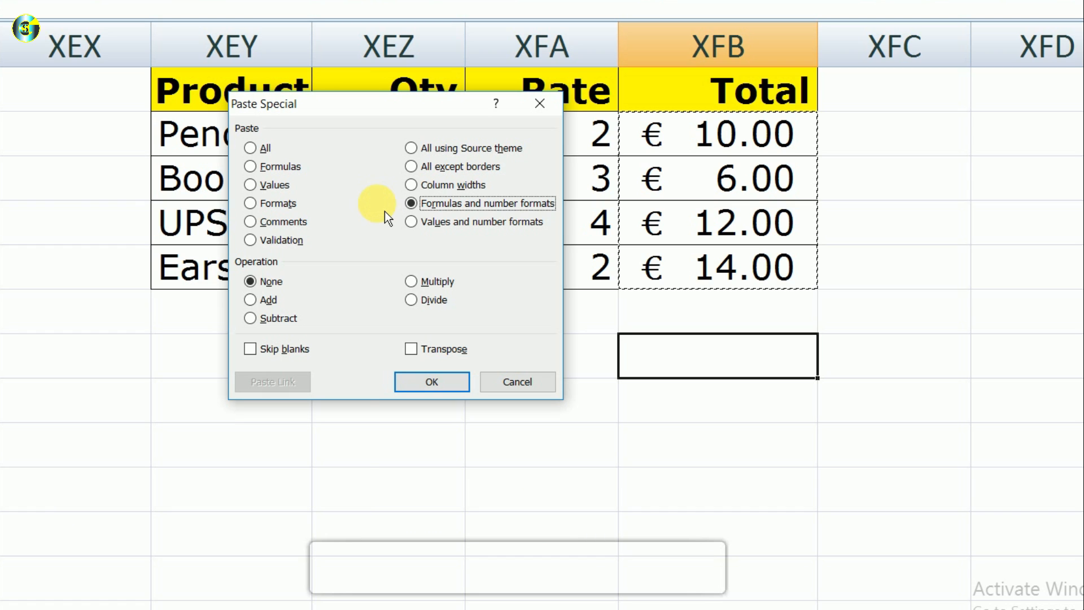
pyautogui.press('Return')
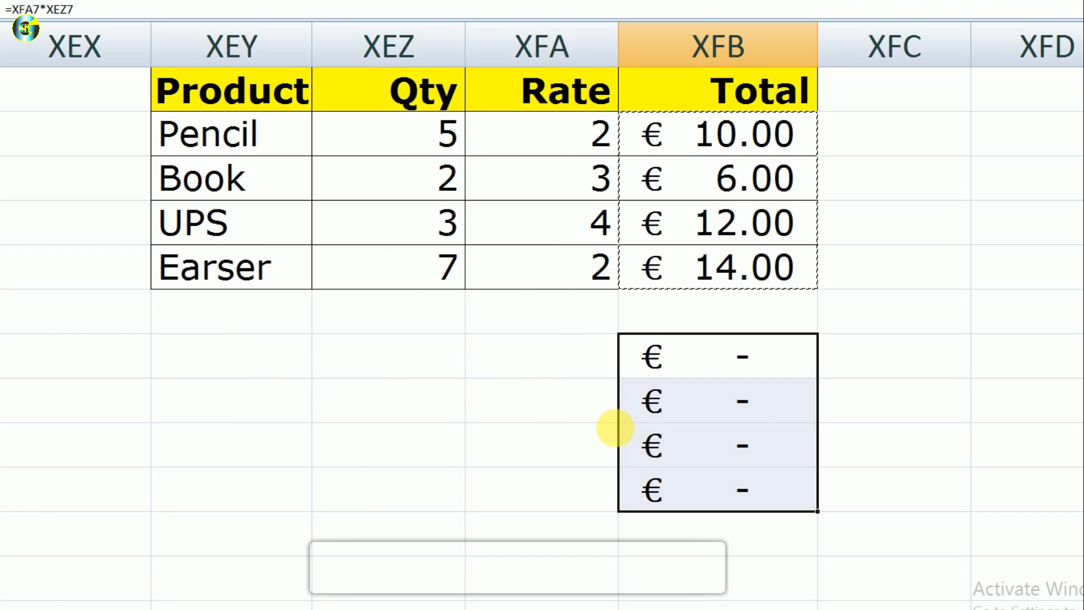
pyautogui.click(762, 363)
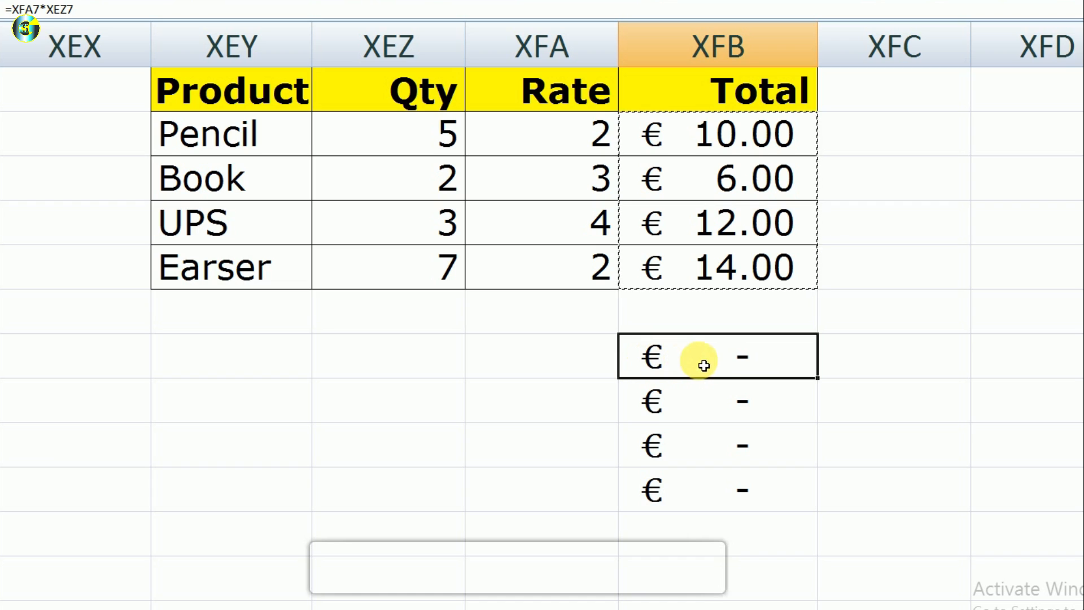
# Step: Enter Qty 2 and Rate 3 in row 7, and Qty 1 and Rate 4 in row 8, beside the pasted formulas
pyautogui.click(433, 365)
pyautogui.write('2')
pyautogui.press('Tab')
pyautogui.write('3')
pyautogui.press('Return')
pyautogui.write('1')
pyautogui.press('Tab')
pyautogui.write('4')
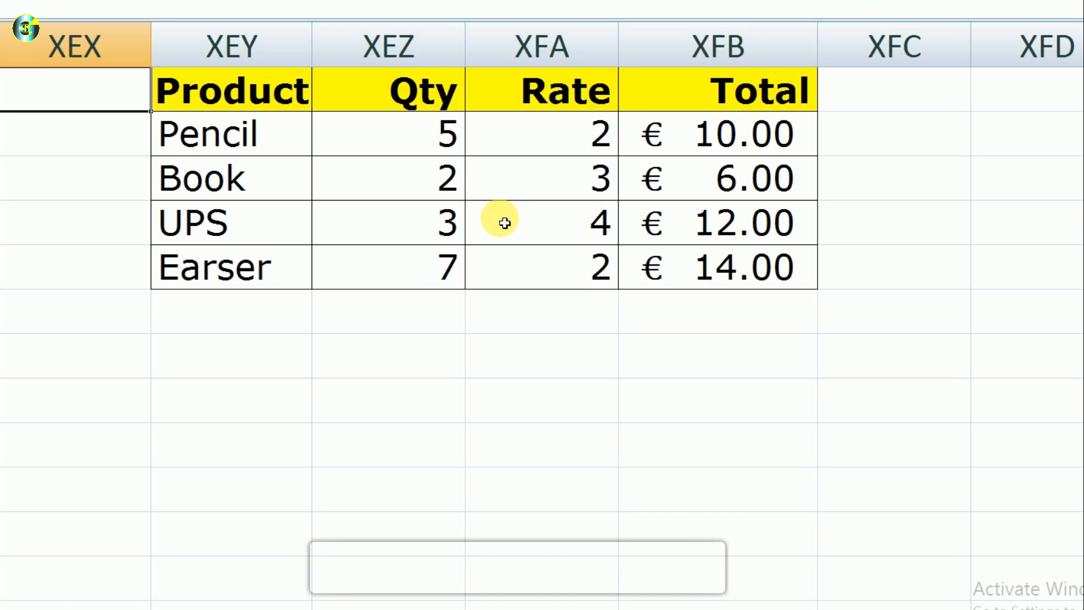
# Step: Copy the totals in XFB2:XFB5 and paste them at XFB7 using Paste Special with Values and number formats
pyautogui.moveTo(685, 138); pyautogui.dragTo(685, 258)
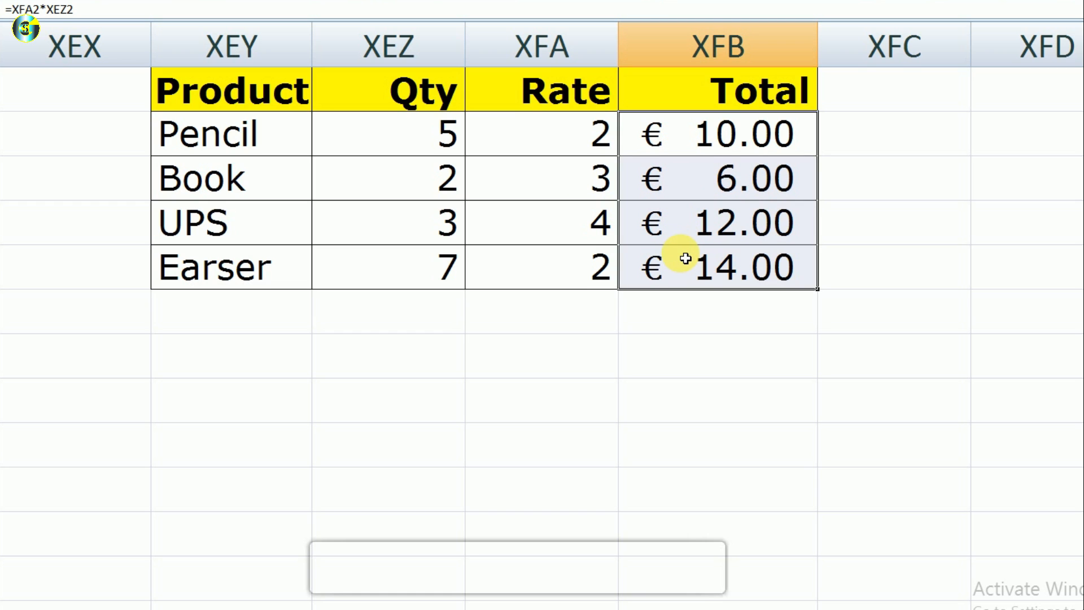
pyautogui.hotkey('ctrl', 'c')
pyautogui.click(259, 367)
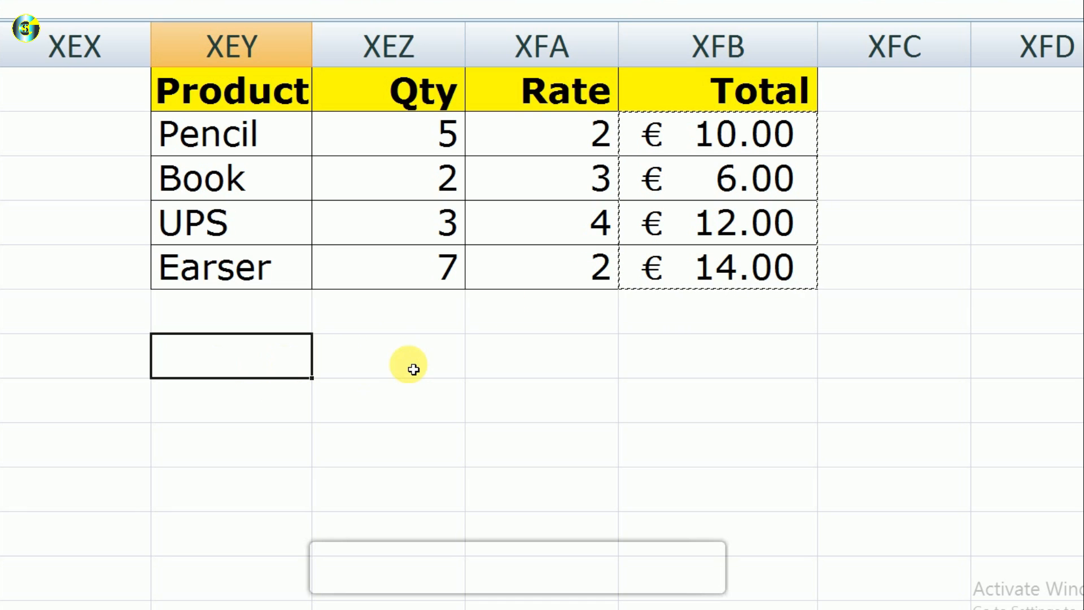
pyautogui.click(709, 366)
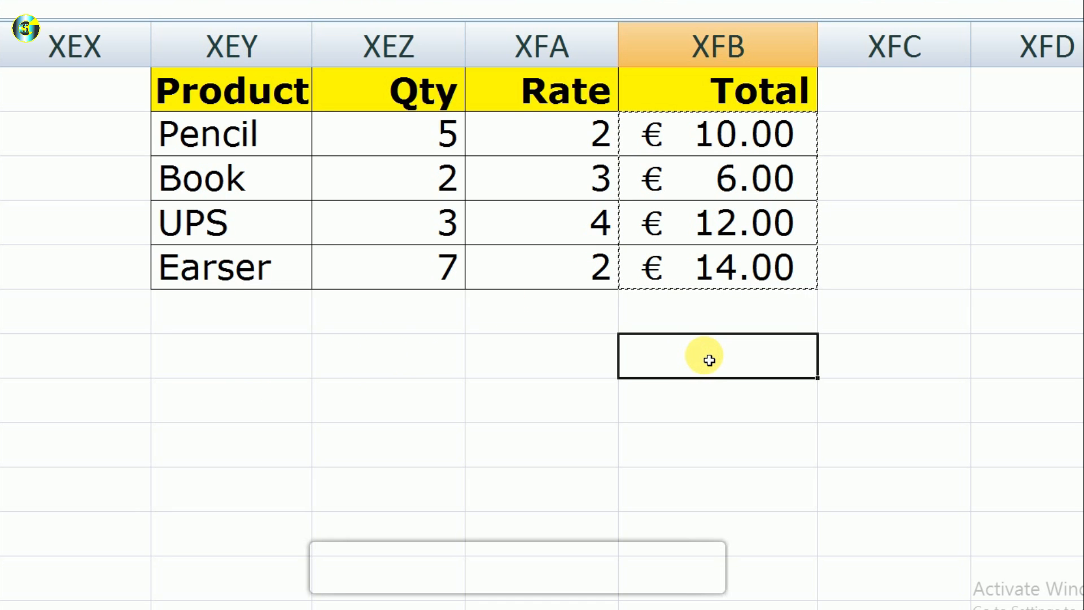
pyautogui.hotkey('ctrl', 'alt', 'v')
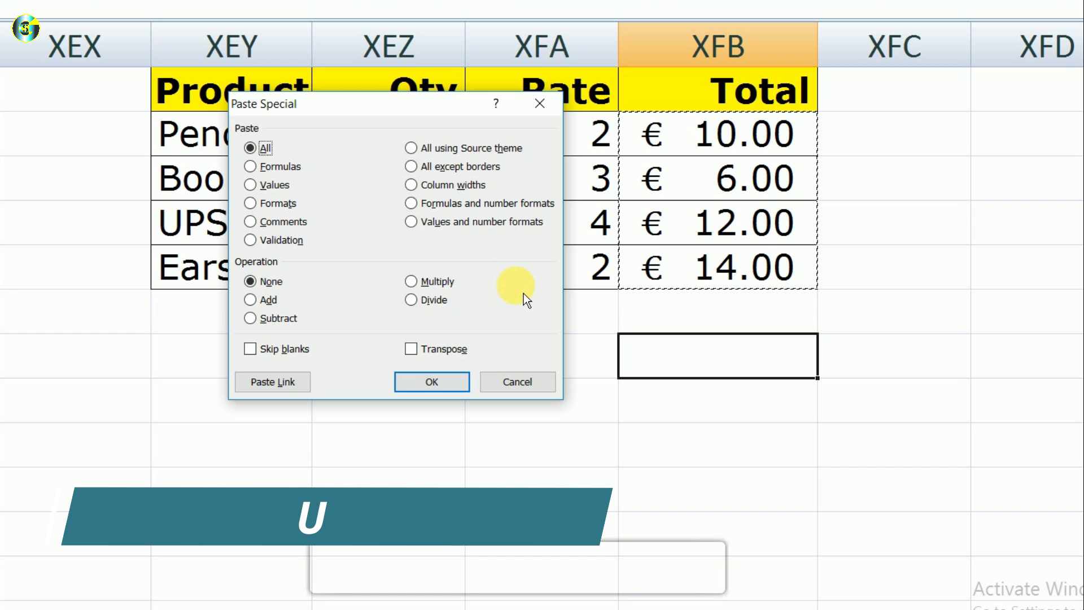
pyautogui.press('u')
pyautogui.press('Return')
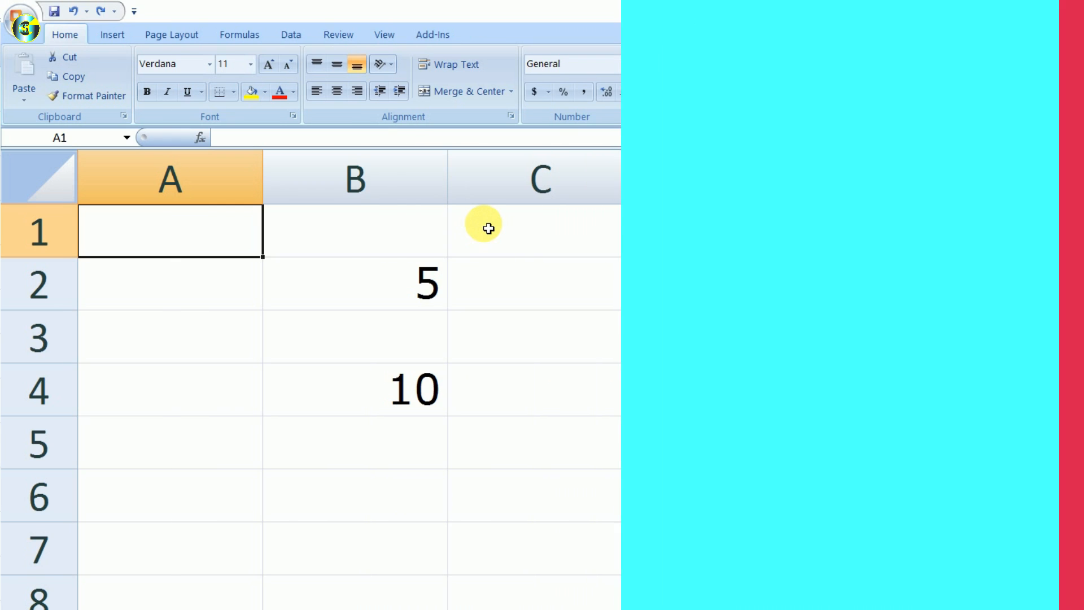
# Step: Copy B2 and add its value to B4 using the Add operation of Paste Special
pyautogui.click(411, 291)
pyautogui.click(401, 385)
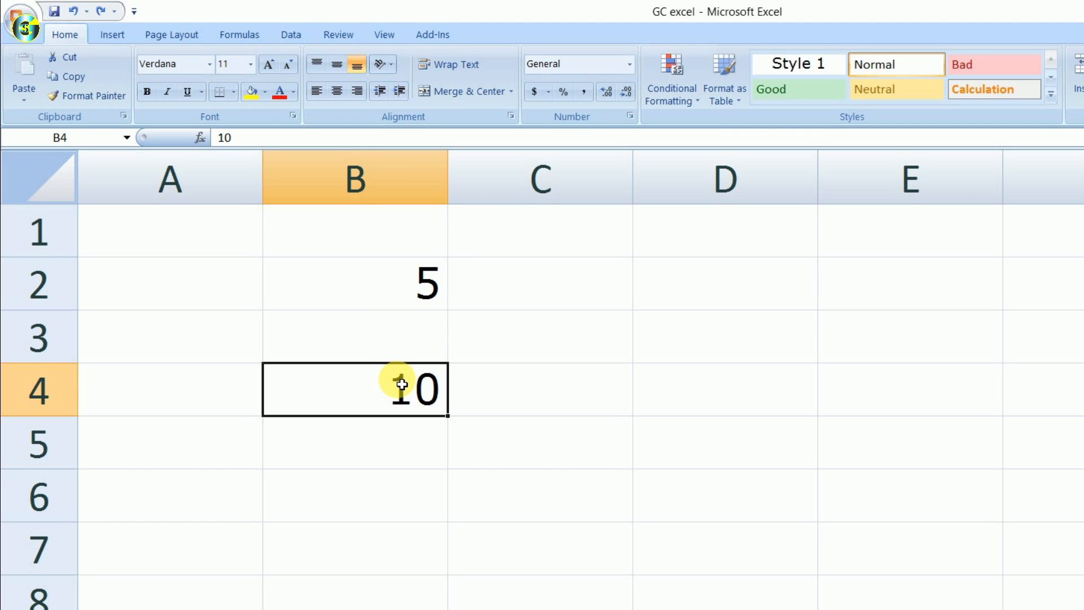
pyautogui.click(403, 286)
pyautogui.hotkey('ctrl', 'c')
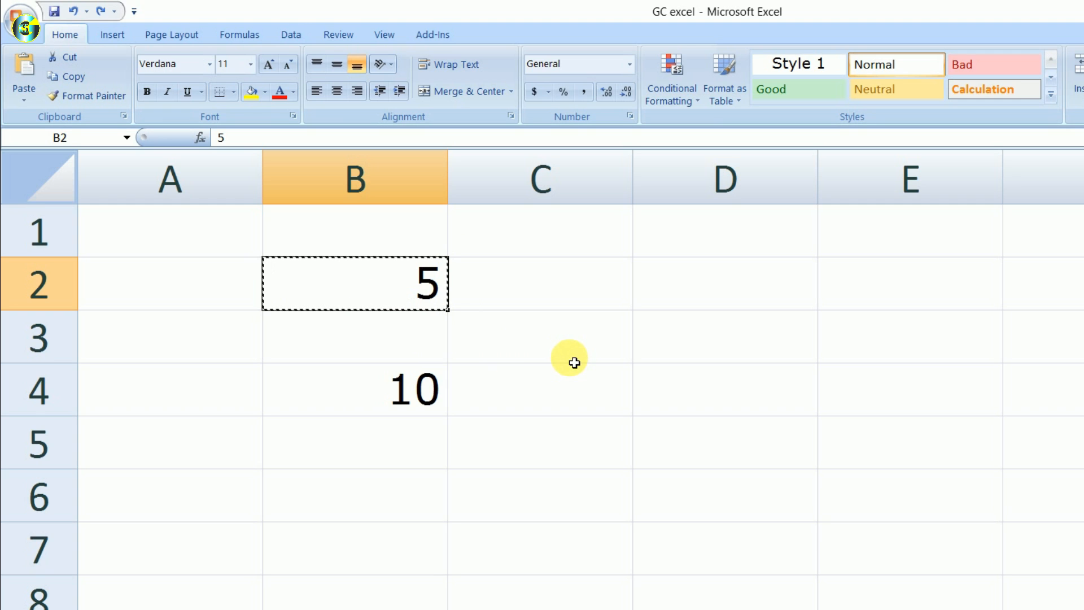
pyautogui.click(399, 388)
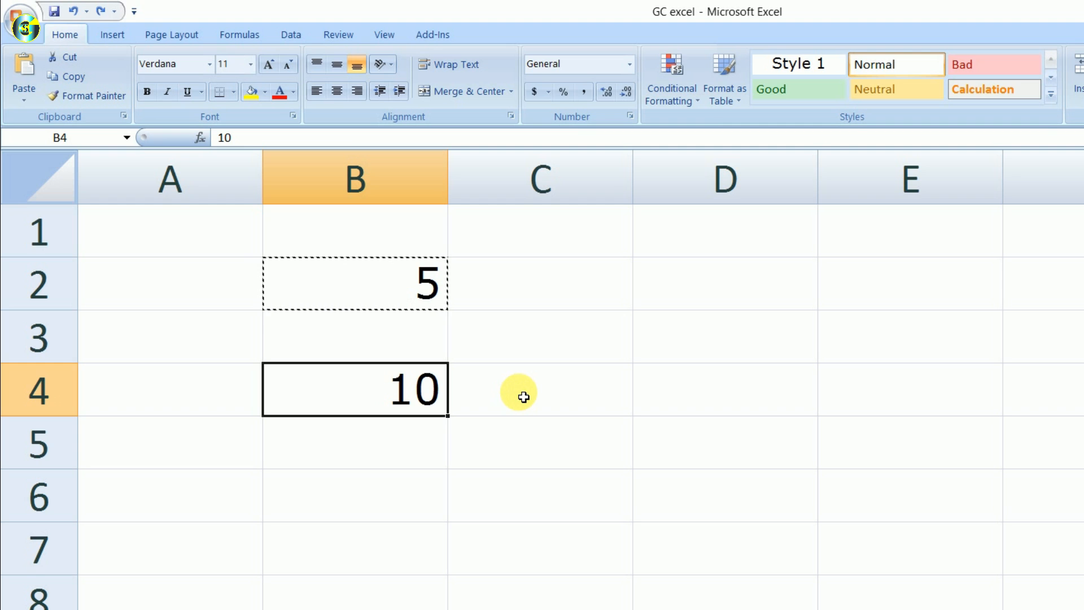
pyautogui.hotkey('ctrl', 'alt', 'v')
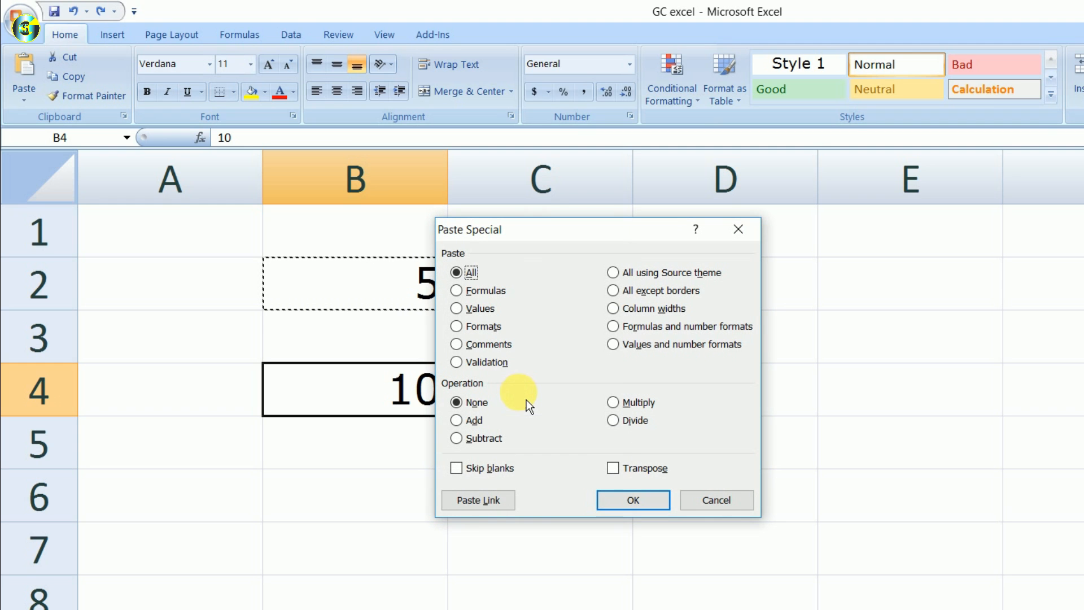
pyautogui.moveTo(541, 237); pyautogui.dragTo(584, 183)
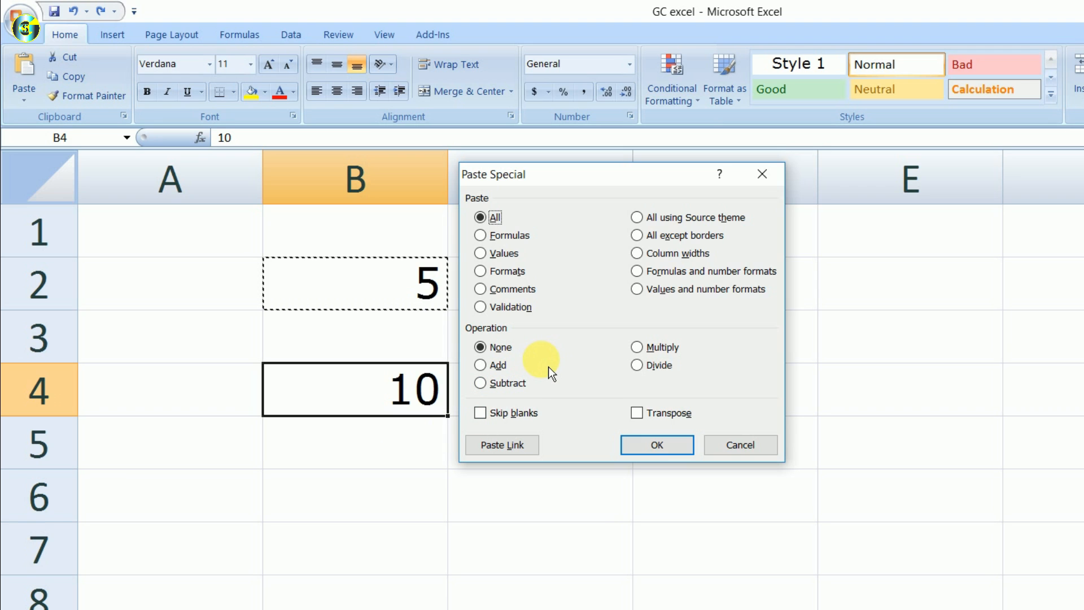
pyautogui.press('d')
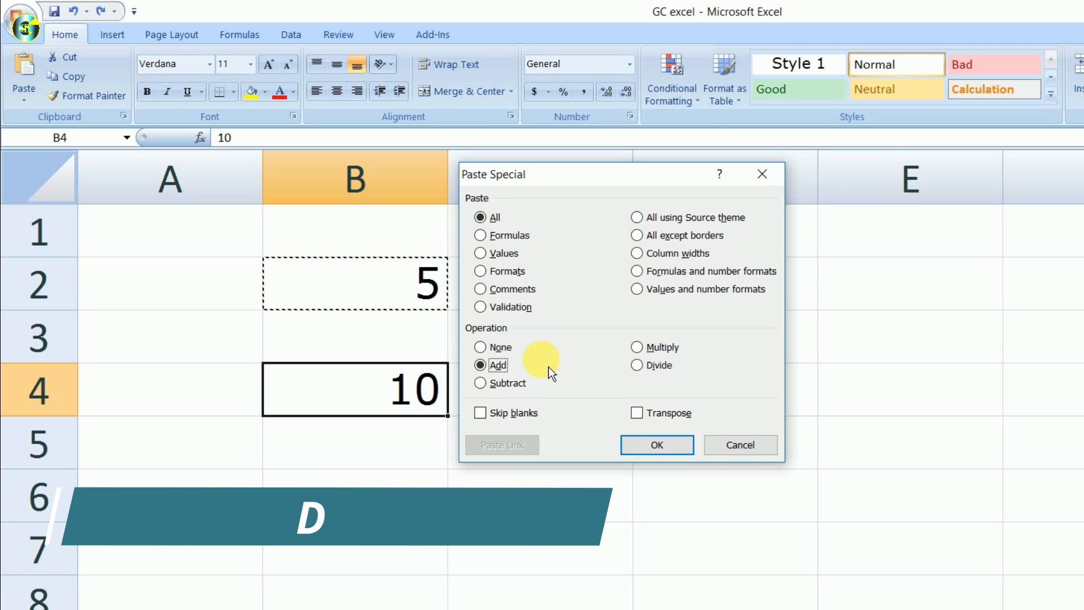
pyautogui.press('Return')
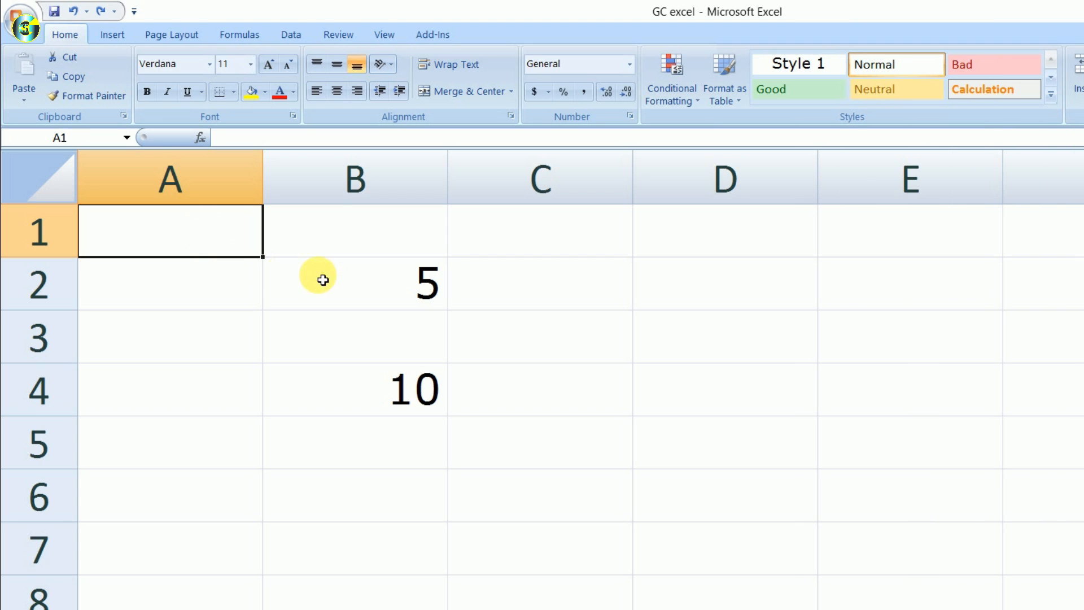
# Step: Copy B2 and subtract its value from B4 using the Subtract operation of Paste Special
pyautogui.click(385, 285)
pyautogui.hotkey('ctrl', 'c')
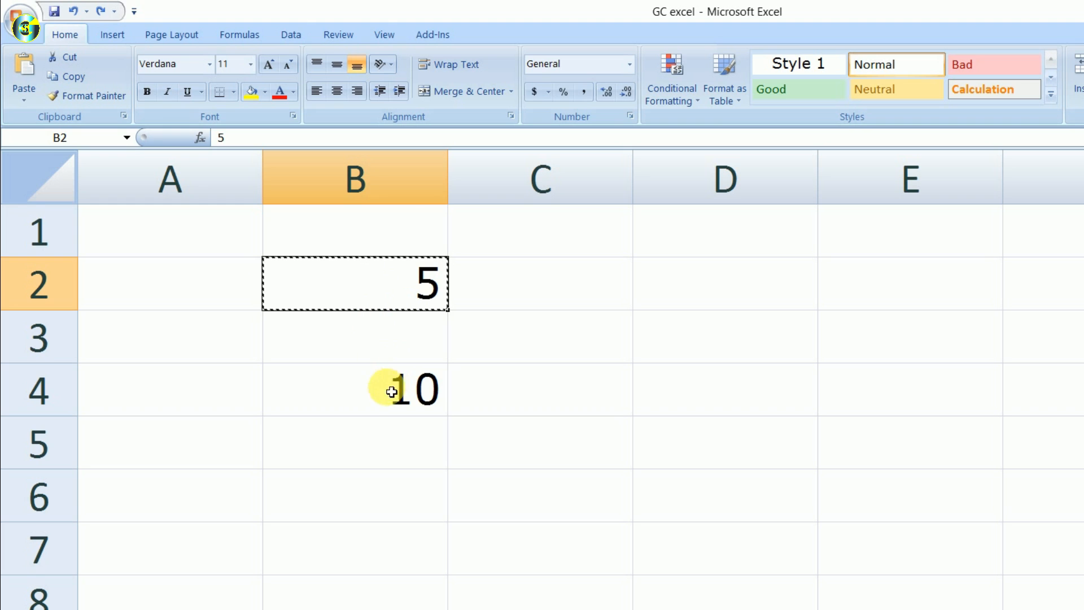
pyautogui.click(366, 398)
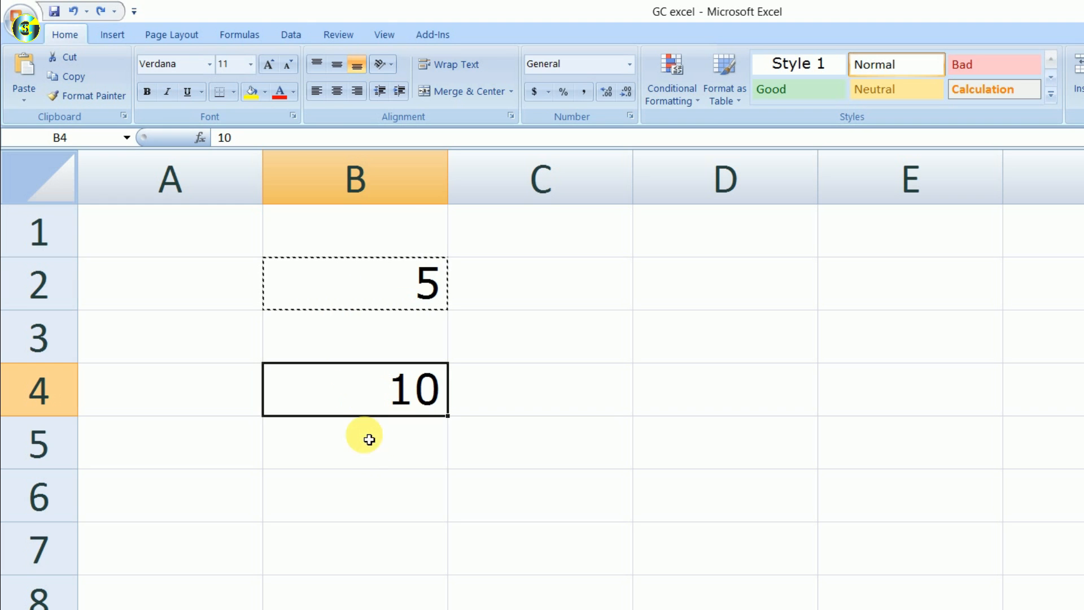
pyautogui.hotkey('ctrl', 'alt', 'v')
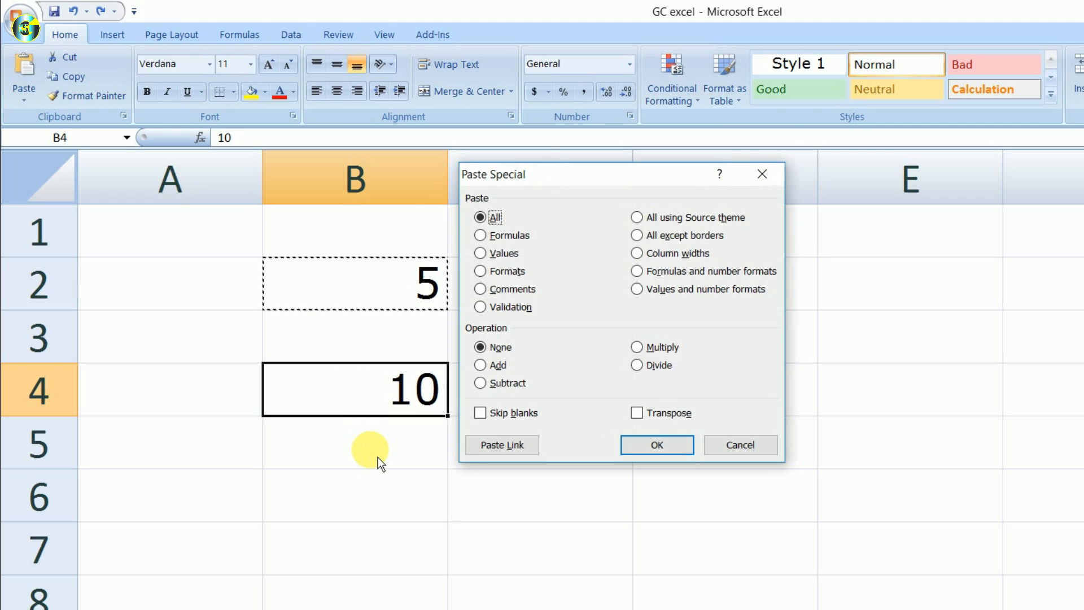
pyautogui.click(585, 188)
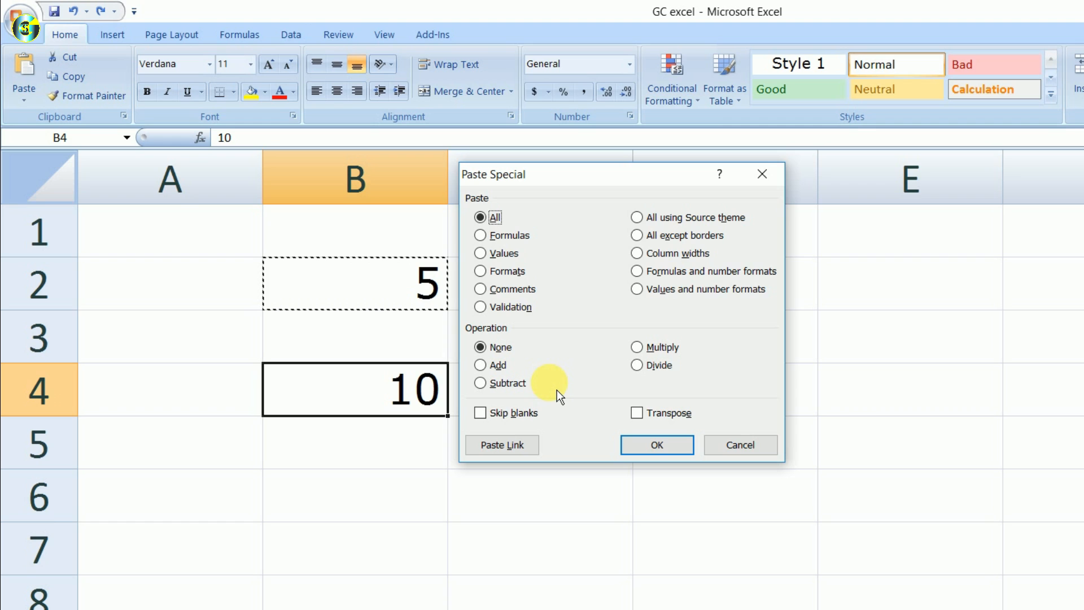
pyautogui.press('s')
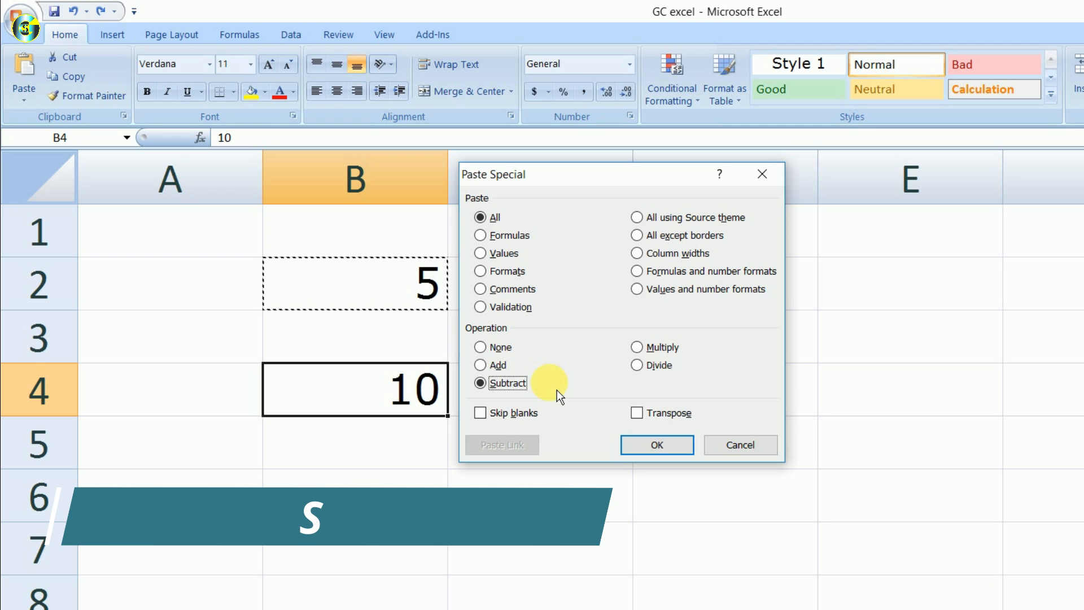
pyautogui.press('Return')
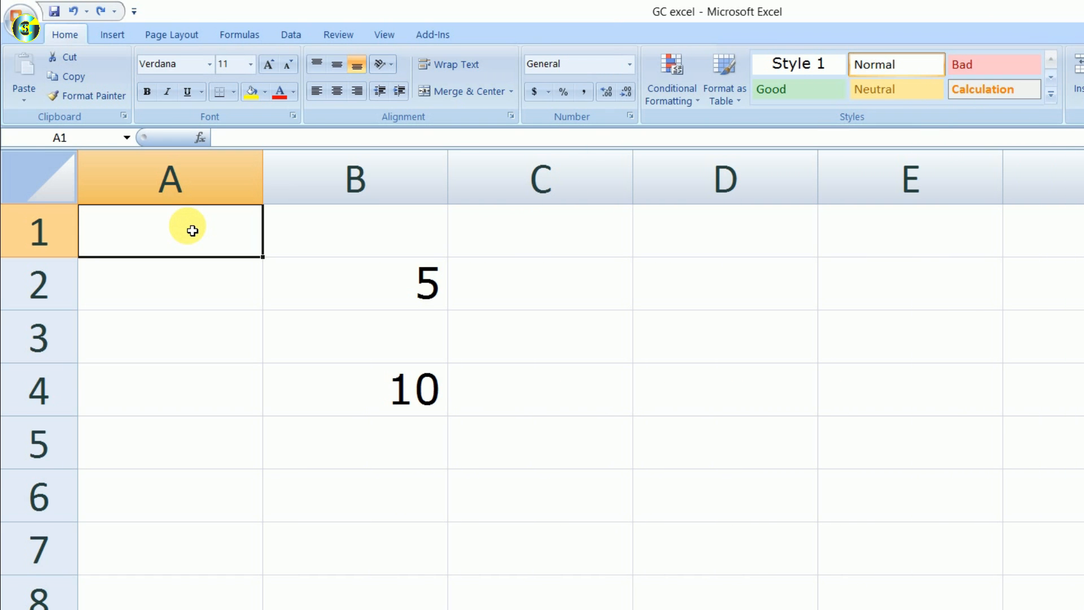
# Step: Copy B4 and multiply B2 by its value using the Multiply operation of Paste Special
pyautogui.click(389, 387)
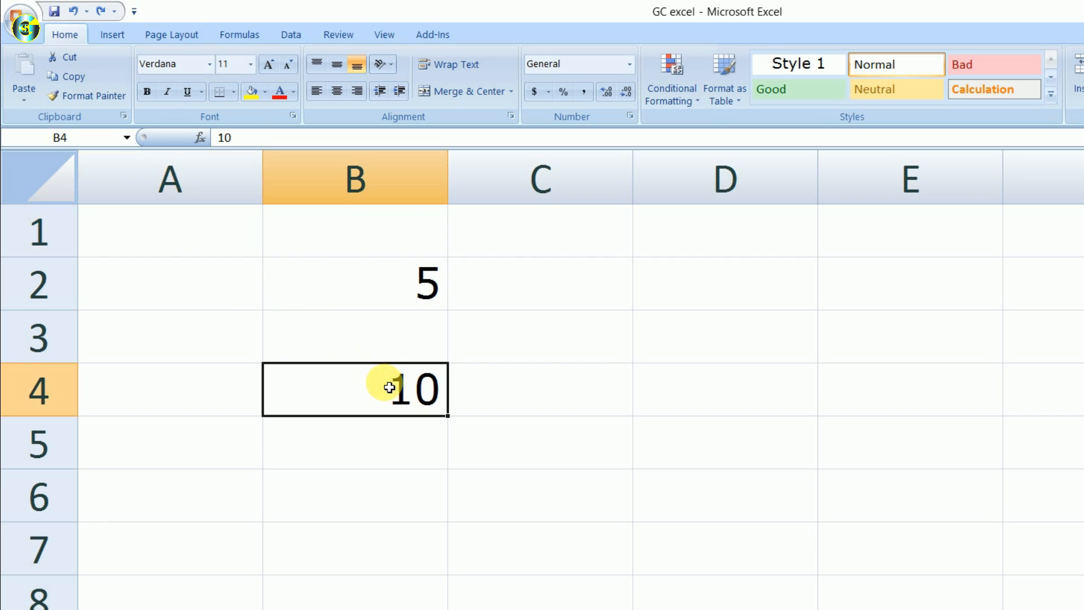
pyautogui.hotkey('ctrl', 'c')
pyautogui.click(405, 293)
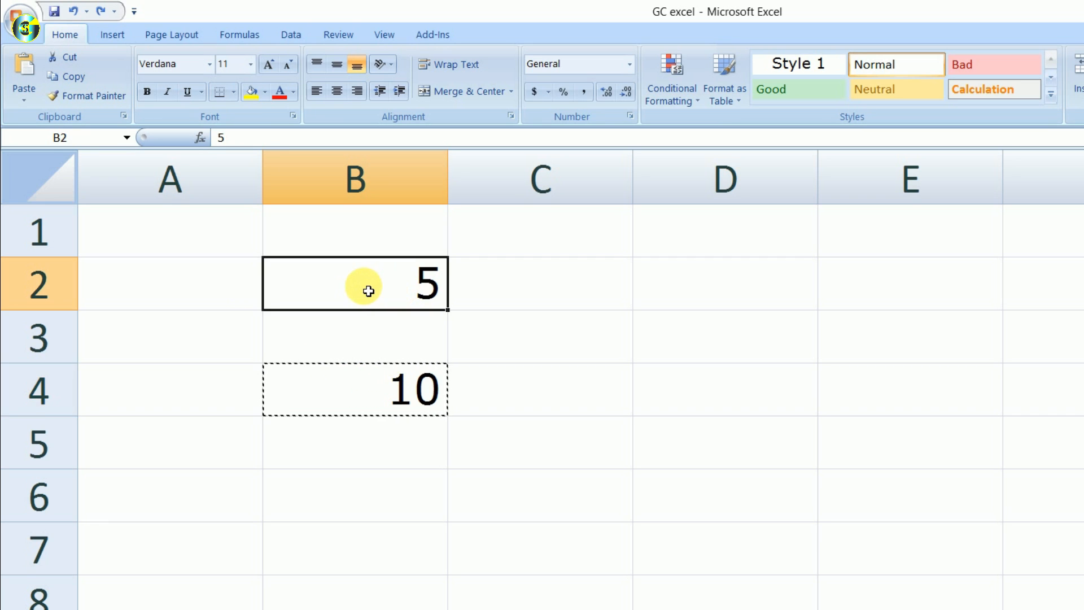
pyautogui.hotkey('ctrl', 'alt', 'v')
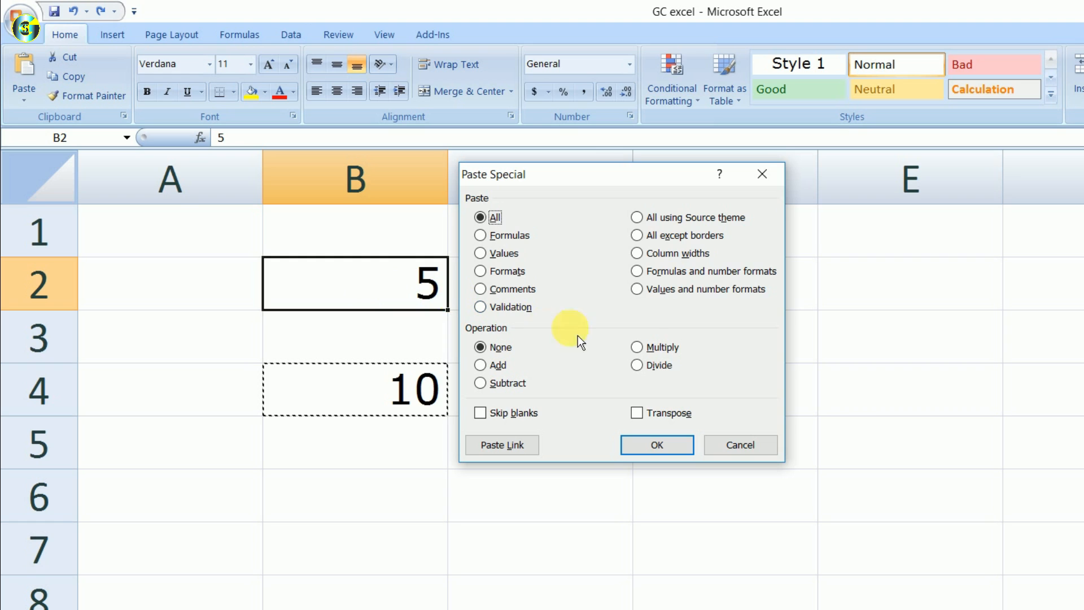
pyautogui.press('m')
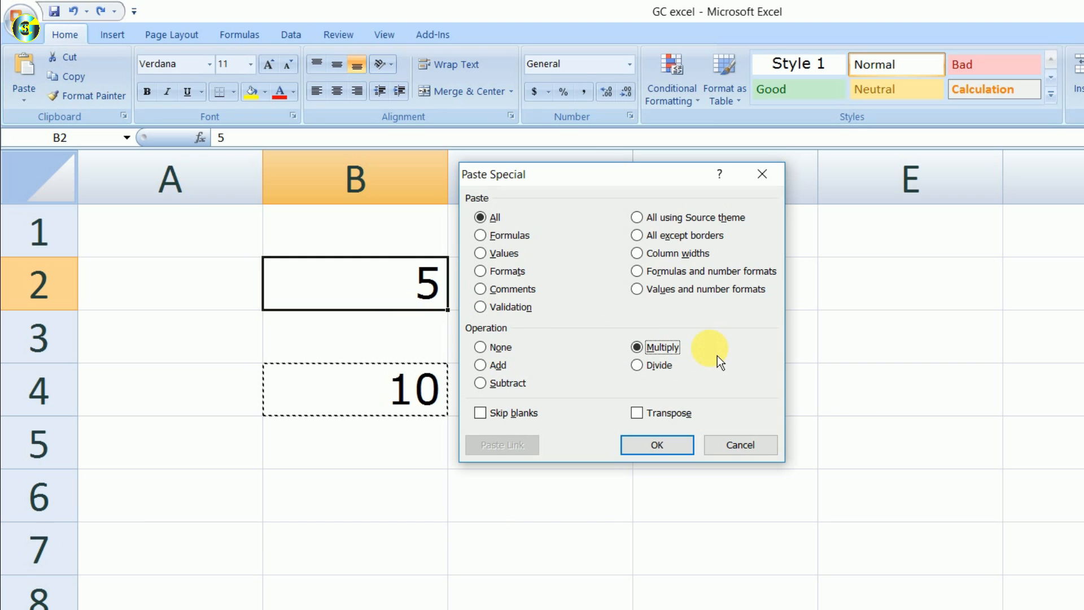
pyautogui.press('Return')
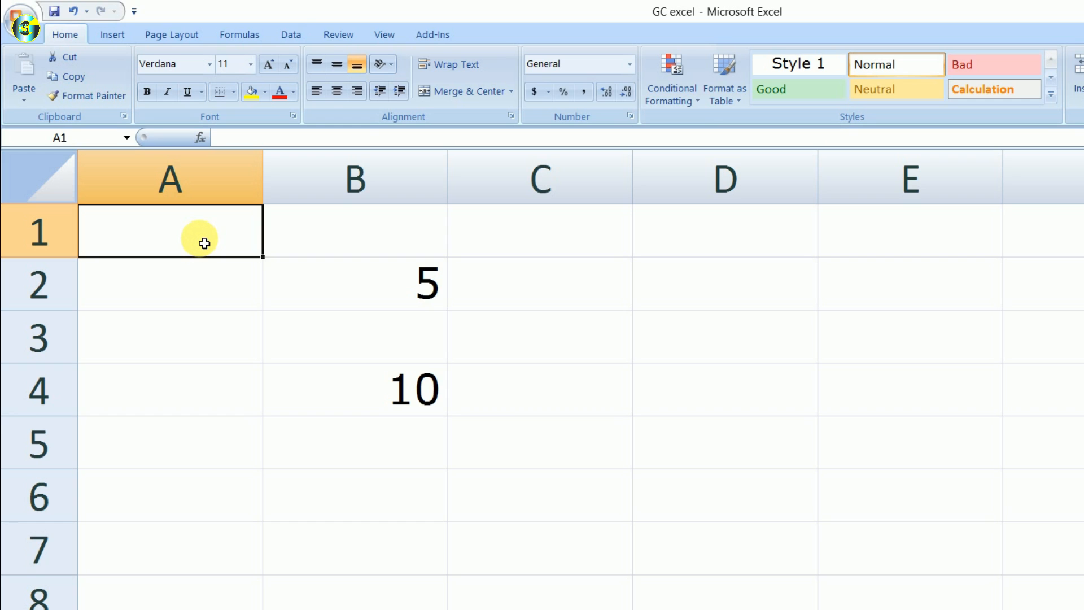
# Step: Copy B2 and divide B4 by its value using the Divide operation of Paste Special
pyautogui.click(372, 296)
pyautogui.hotkey('ctrl', 'c')
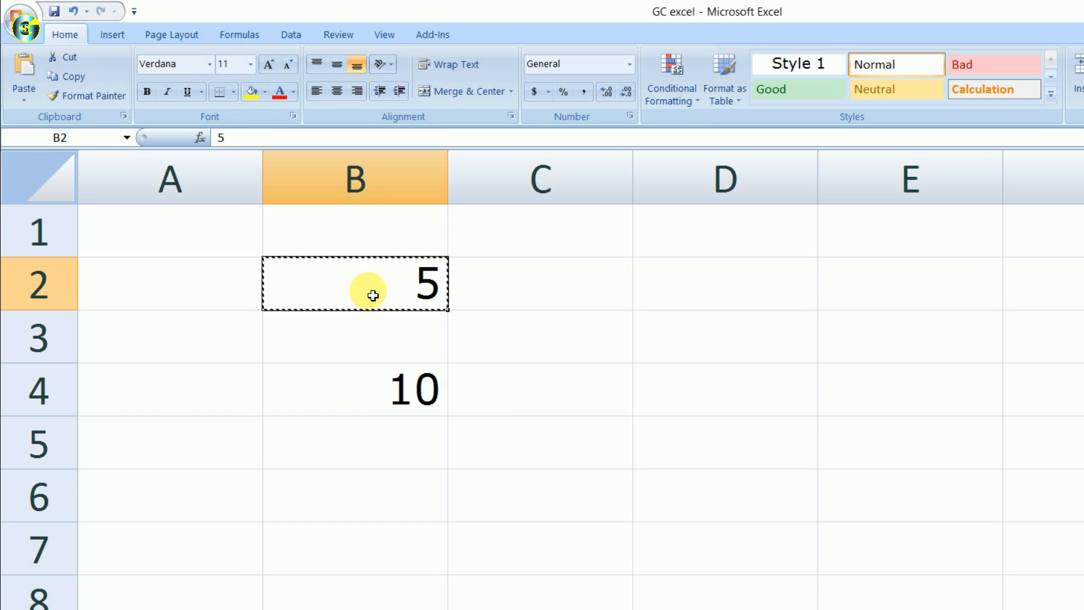
pyautogui.click(387, 395)
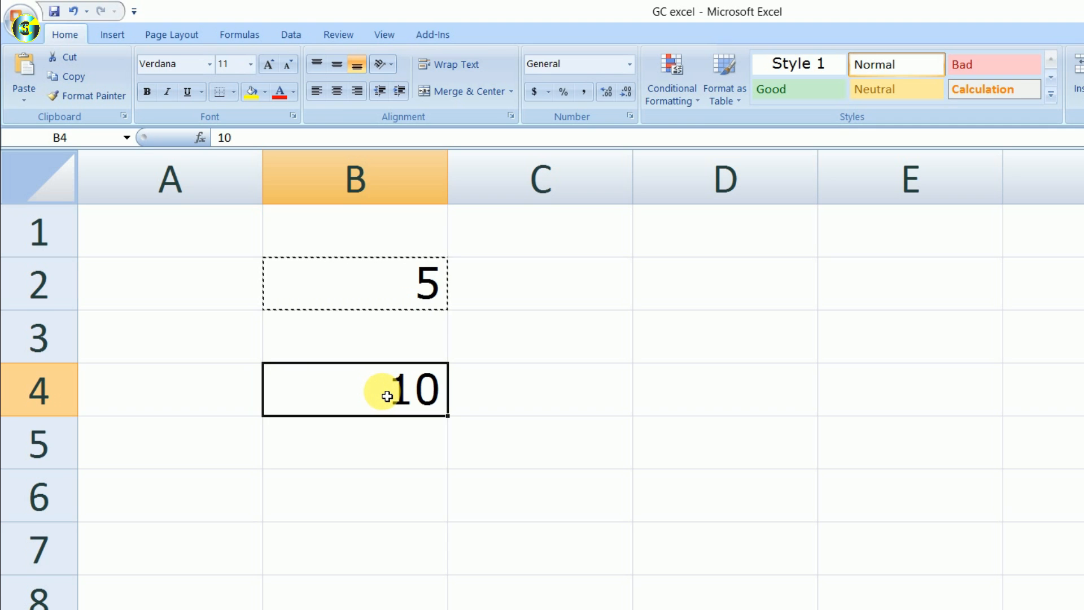
pyautogui.hotkey('ctrl', 'alt', 'v')
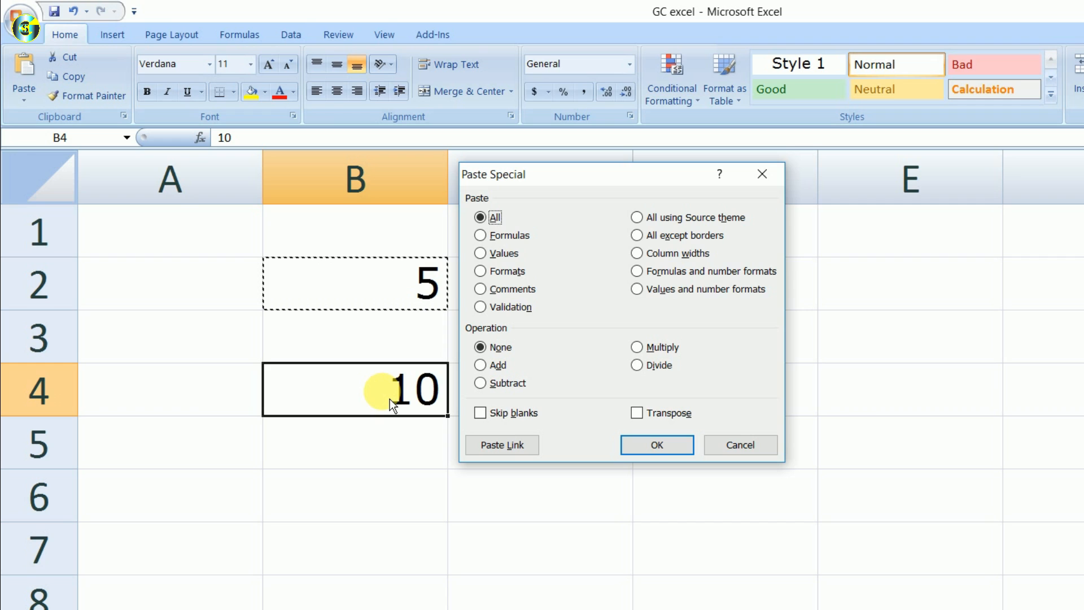
pyautogui.click(671, 385)
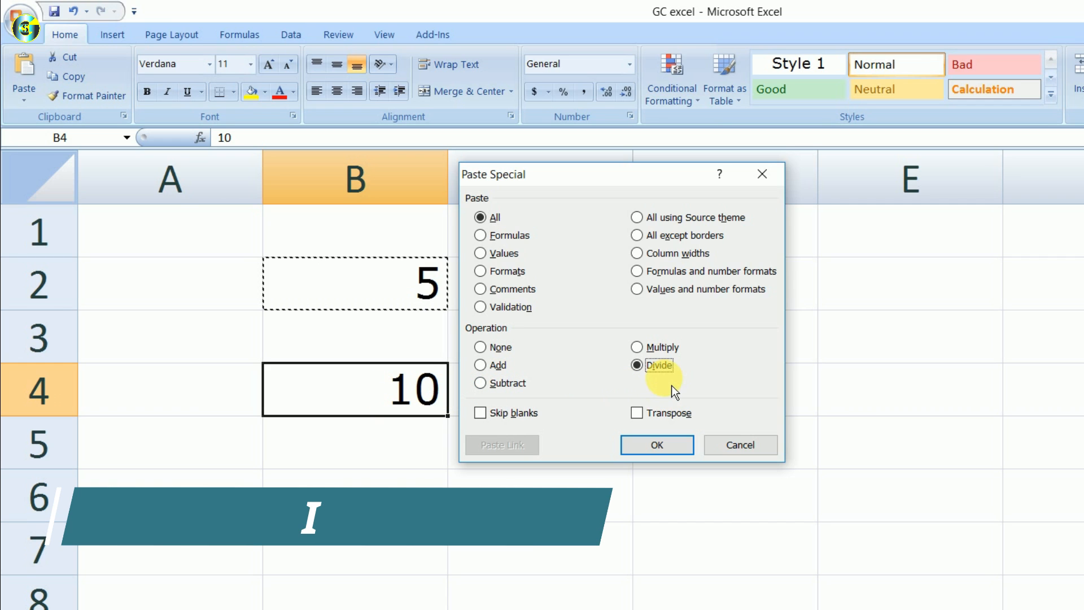
pyautogui.press('Return')
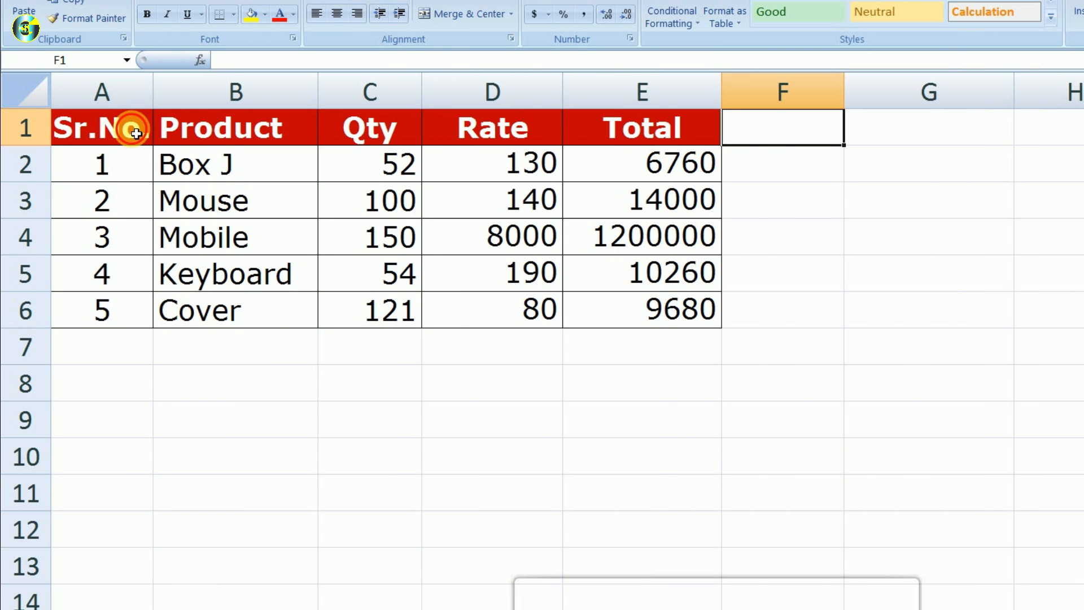
# Step: Copy the product table in A1:E6 and paste it transposed at A8 using Paste Special
pyautogui.click(136, 134)
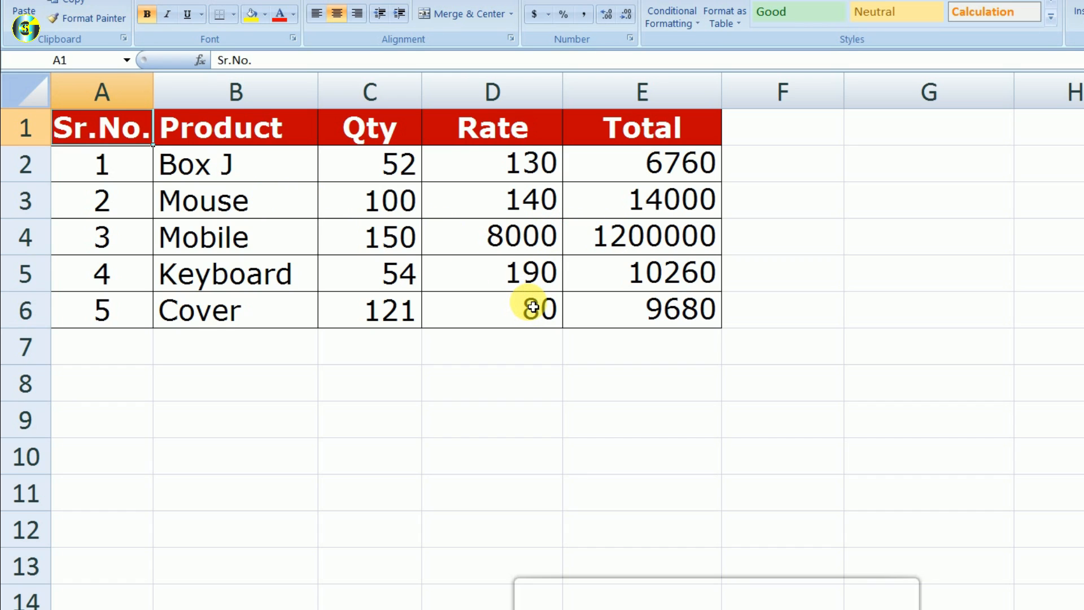
pyautogui.moveTo(135, 127); pyautogui.dragTo(619, 323)
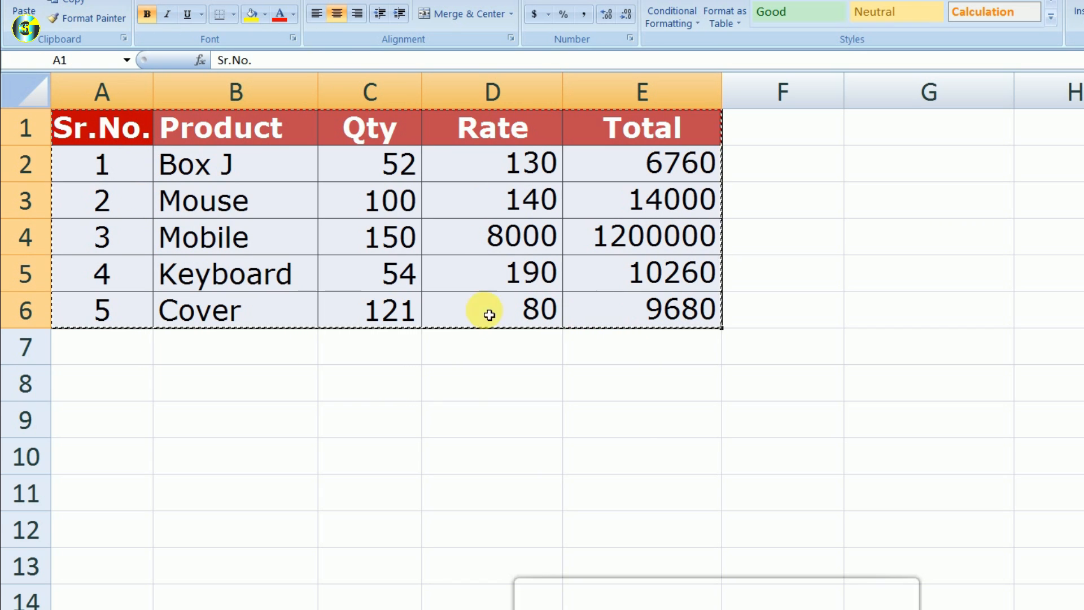
pyautogui.click(136, 386)
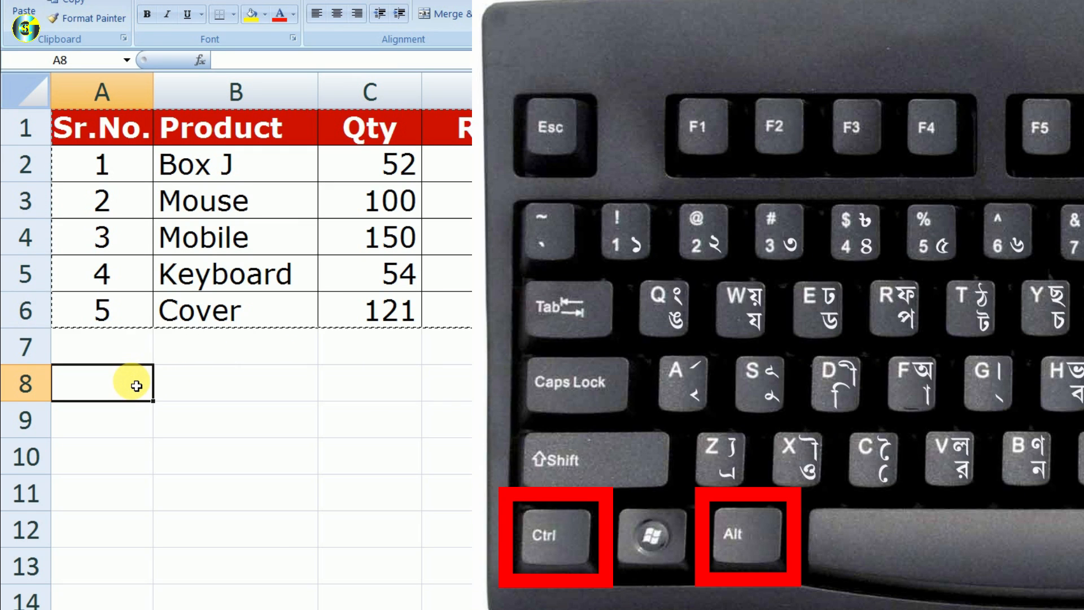
pyautogui.hotkey('ctrl', 'alt', 'v')
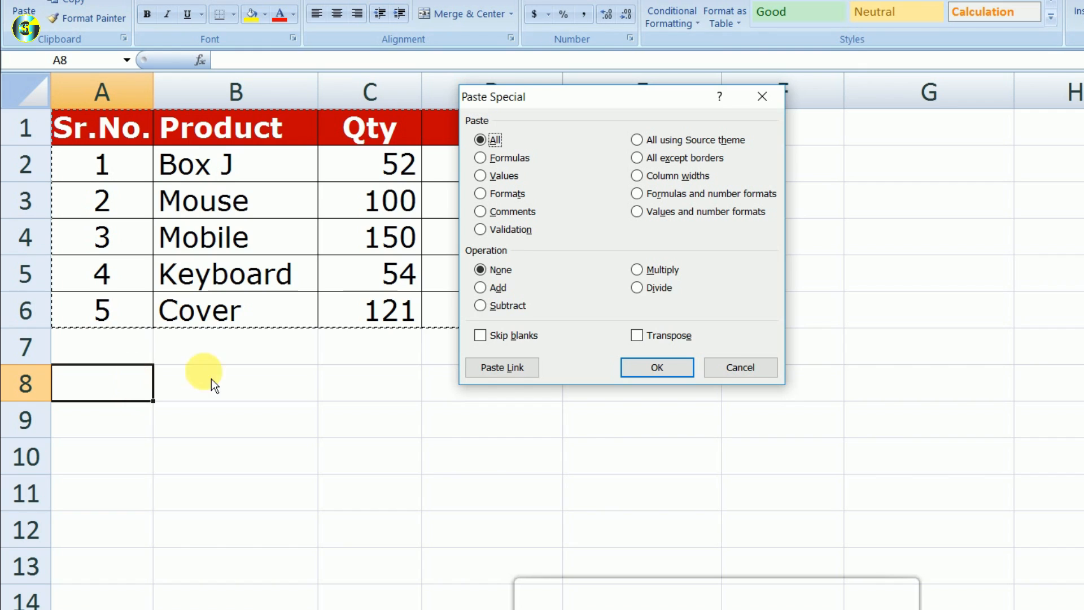
pyautogui.moveTo(602, 101); pyautogui.dragTo(491, 108)
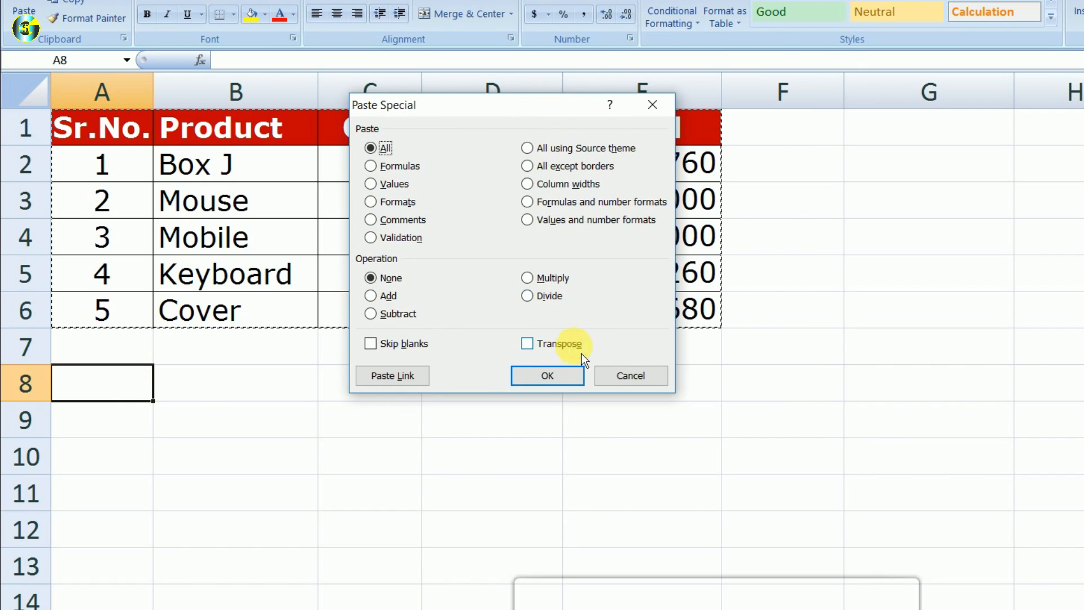
pyautogui.press('e')
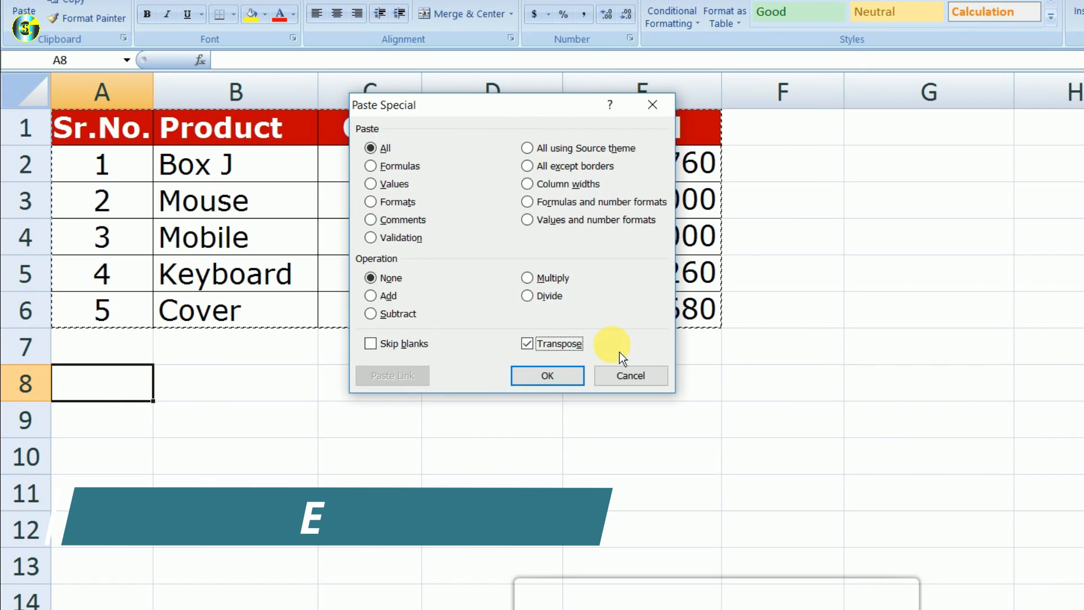
pyautogui.press('Return')
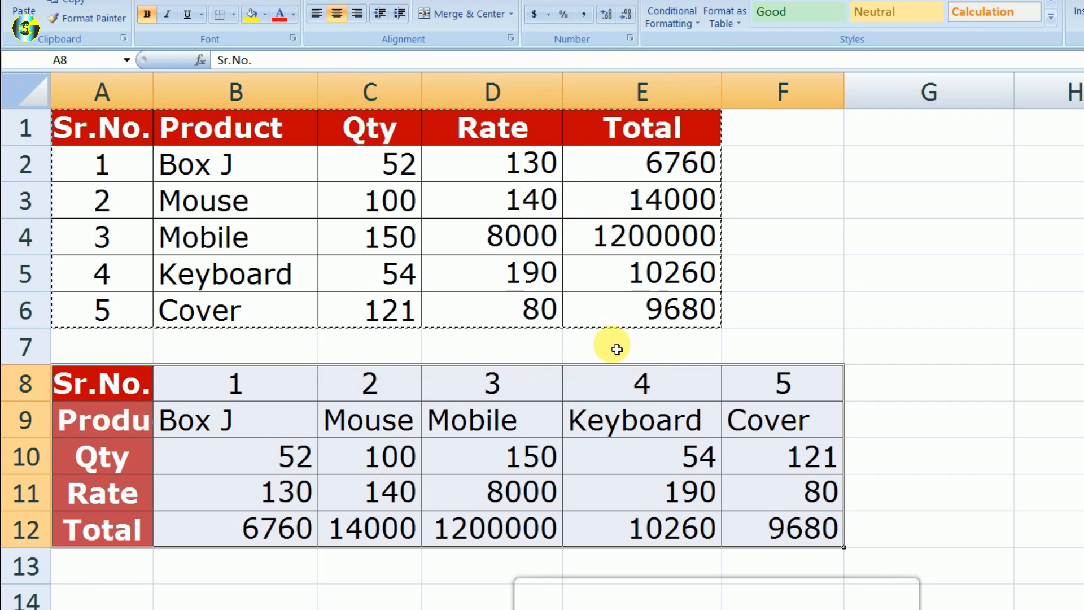
pyautogui.click(512, 466)
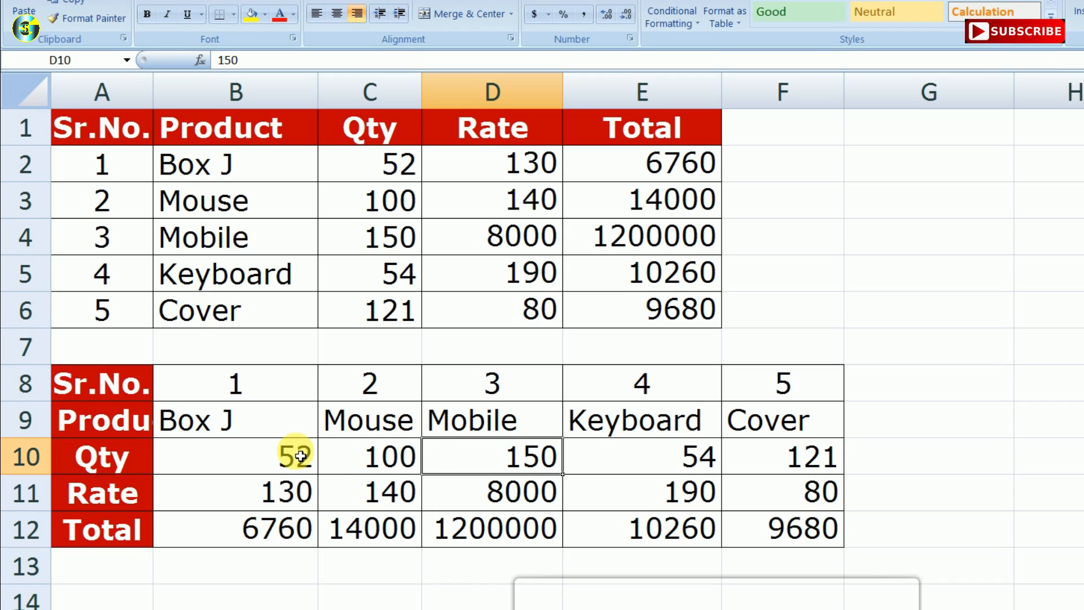
pyautogui.click(247, 170)
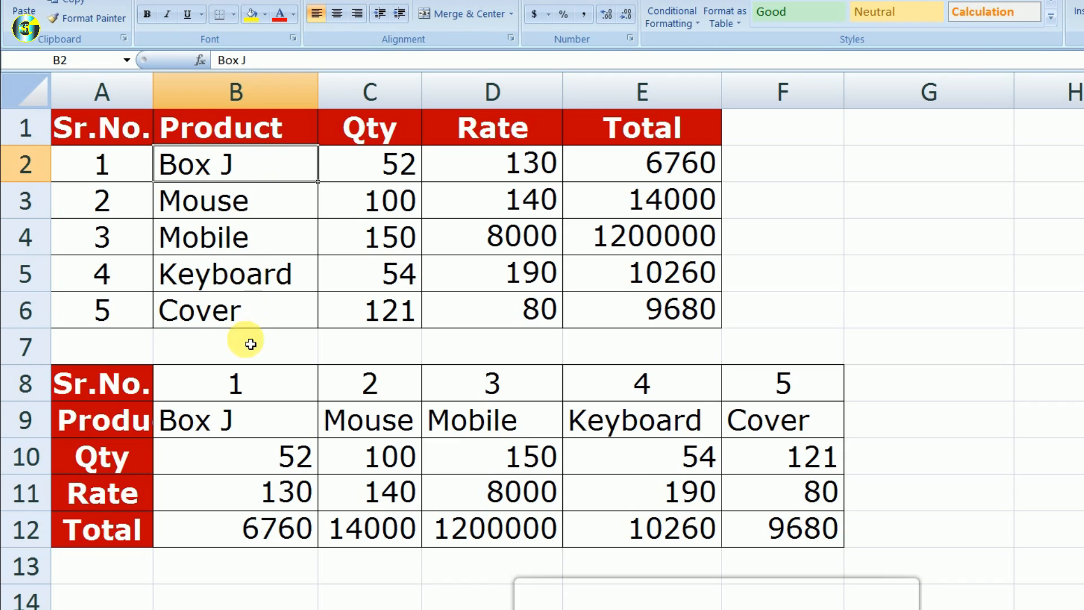
pyautogui.click(245, 409)
pyautogui.moveTo(474, 422); pyautogui.dragTo(588, 418)
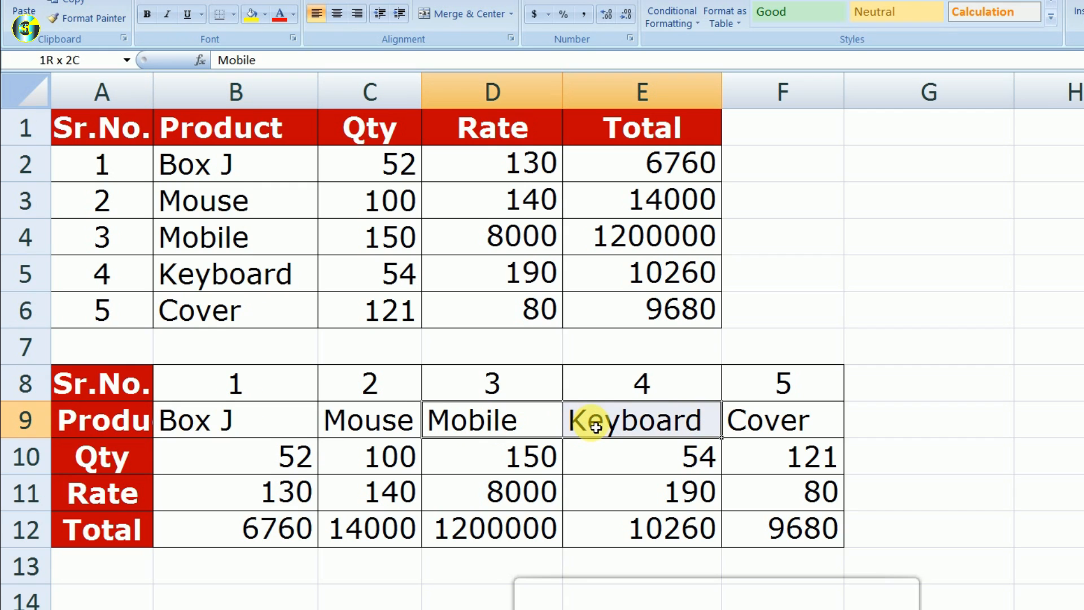
pyautogui.click(492, 203)
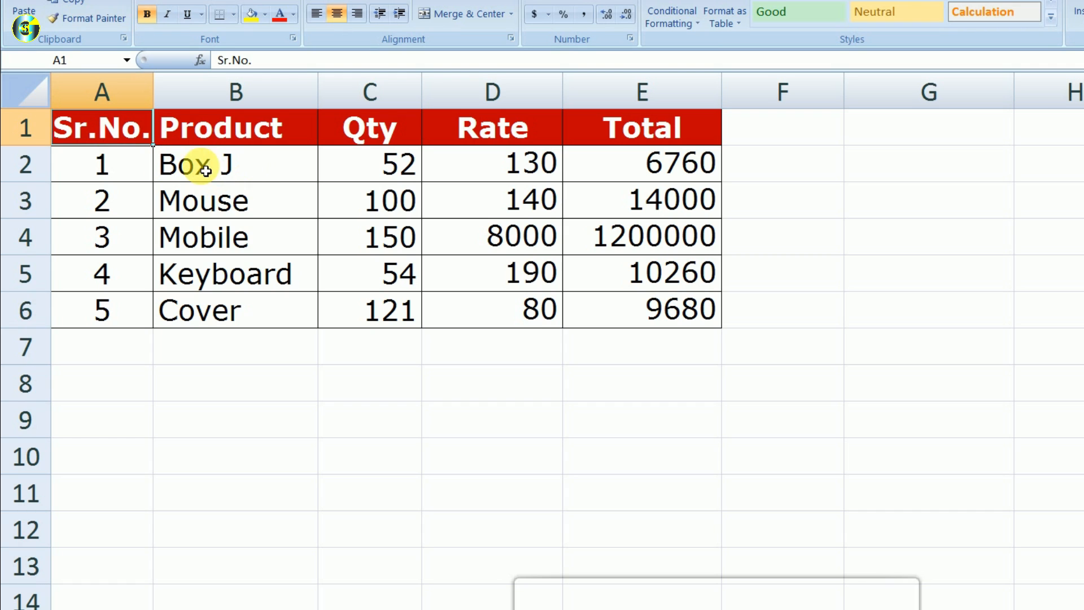
# Step: Copy the product table in A1:E6 and paste it as linked cells at A8 using Paste Link
pyautogui.moveTo(130, 128); pyautogui.dragTo(598, 311)
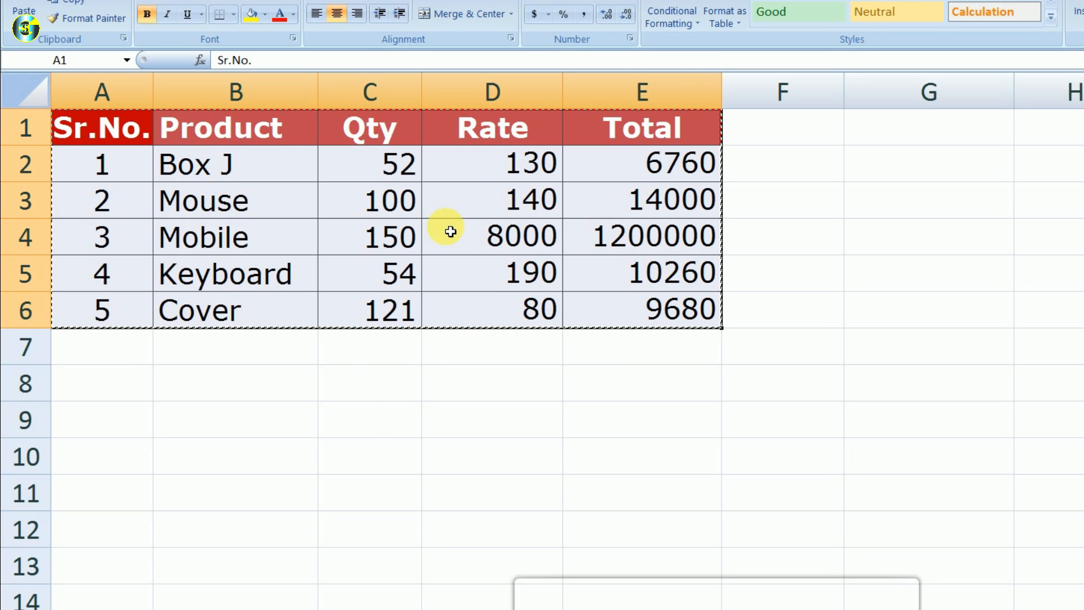
pyautogui.click(136, 388)
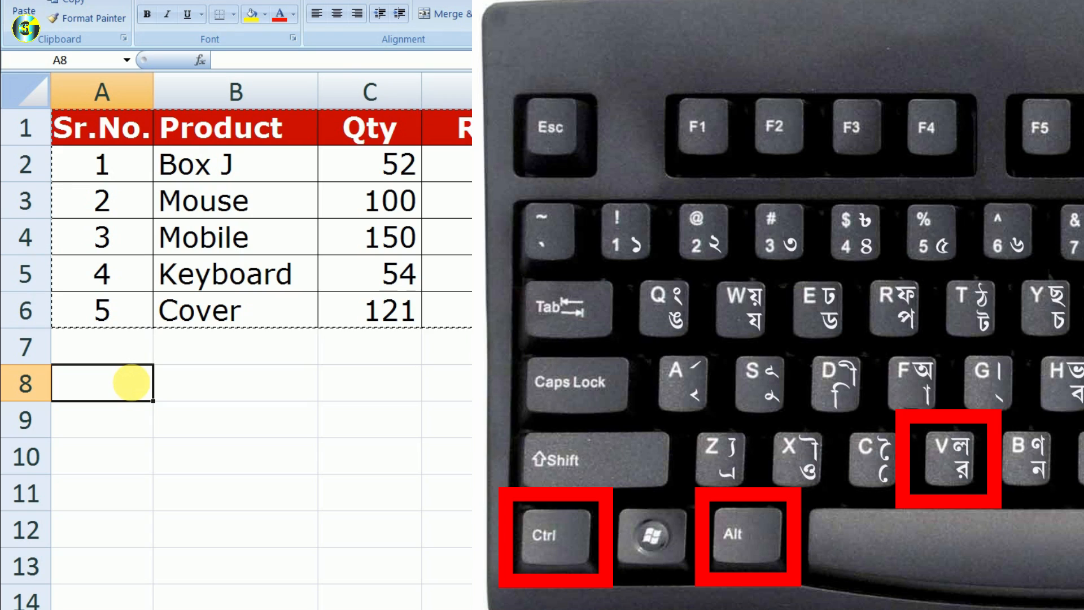
pyautogui.hotkey('ctrl', 'alt', 'v')
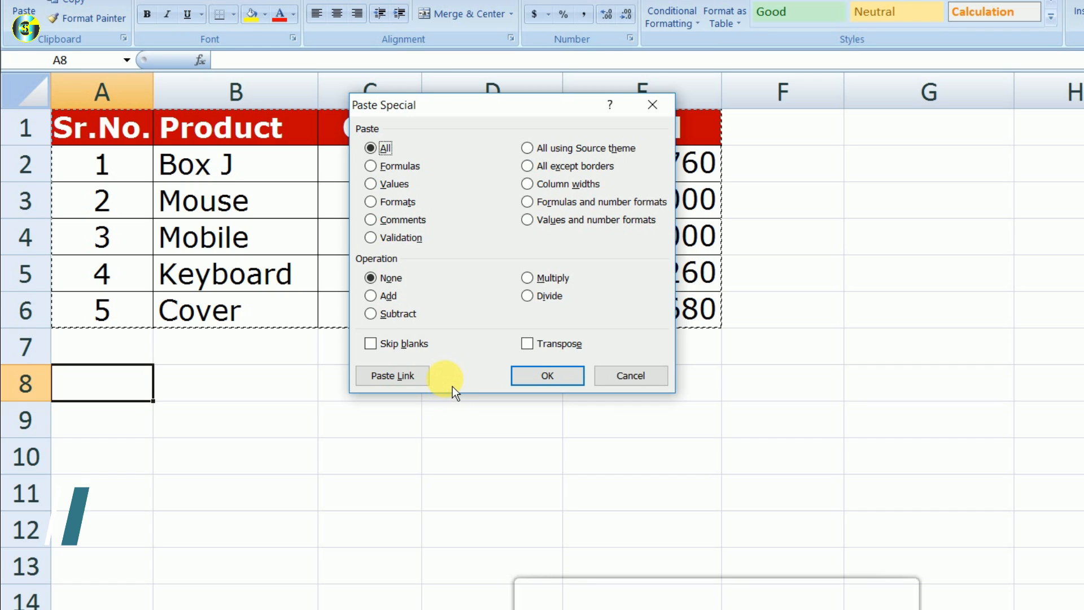
pyautogui.click(422, 377)
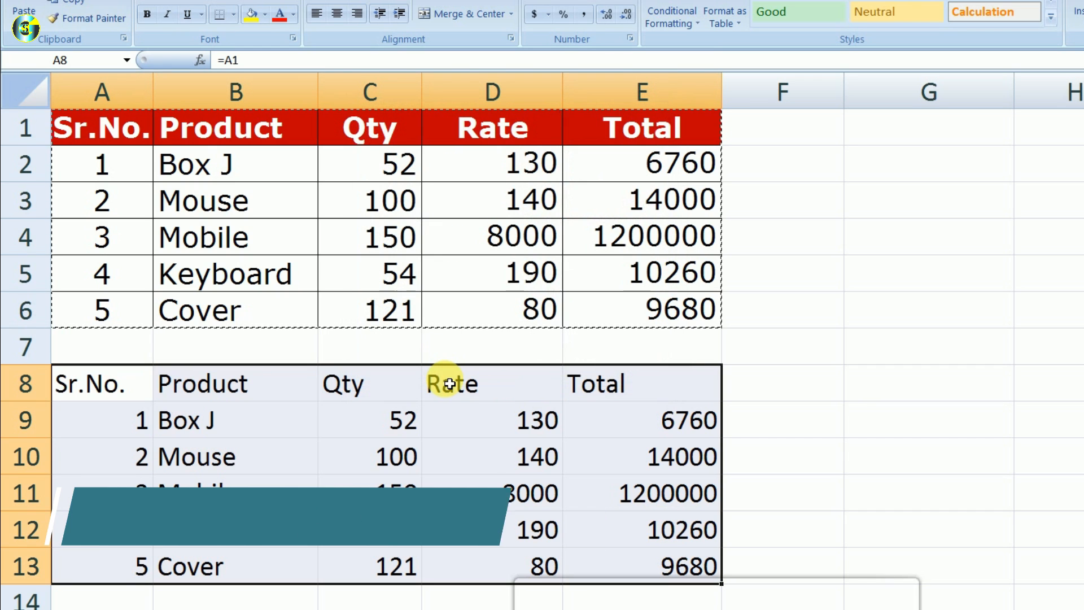
pyautogui.click(358, 456)
pyautogui.click(285, 203)
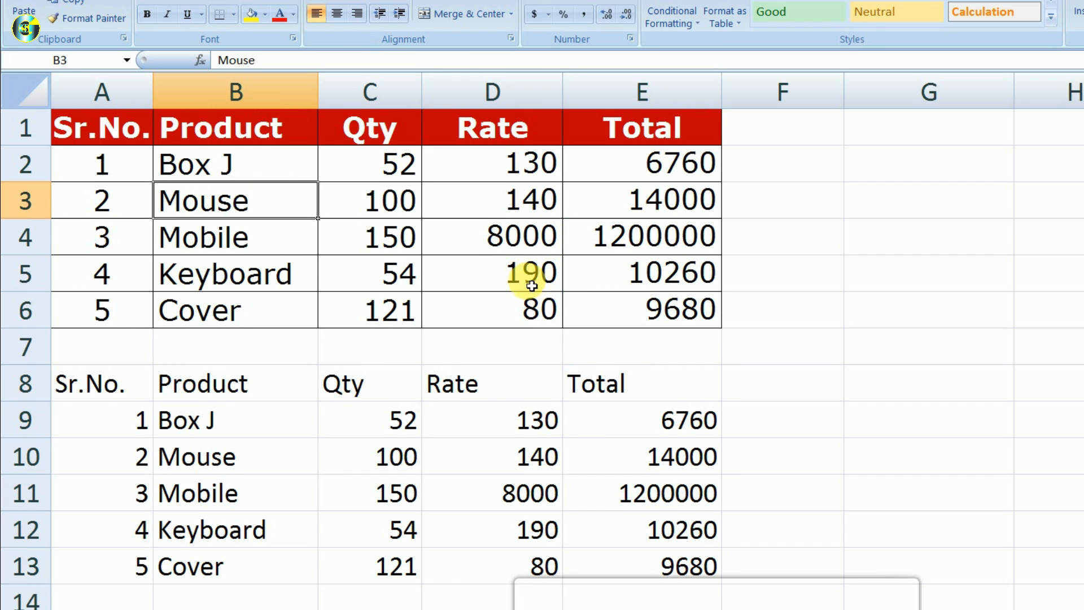
# Step: Overwrite the totals in the original table with 0 in E4 and 1 in both E5 and E6
pyautogui.click(629, 248)
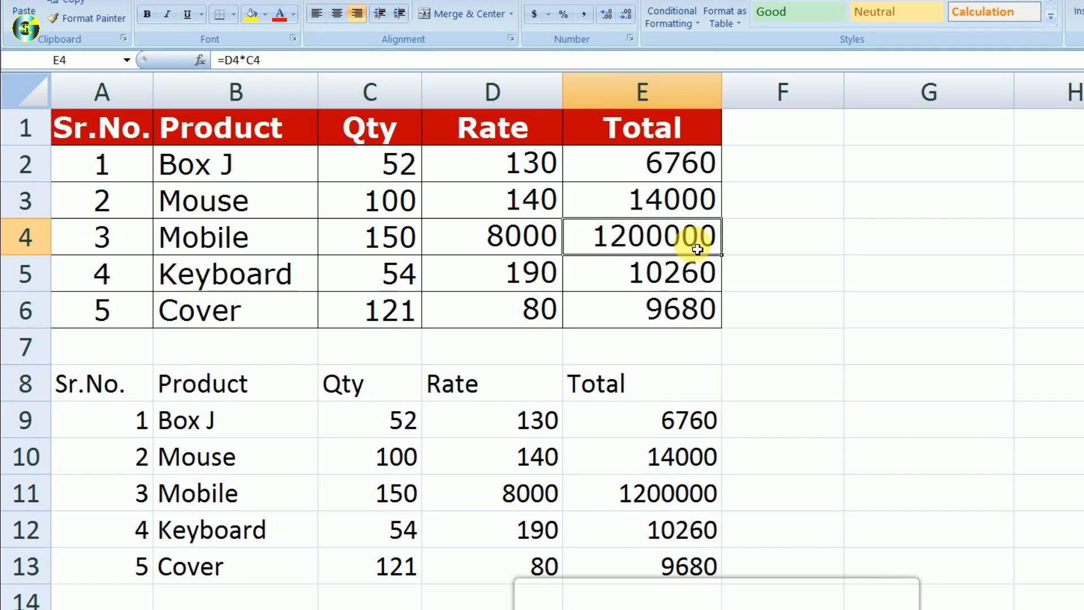
pyautogui.write('0')
pyautogui.press('Return')
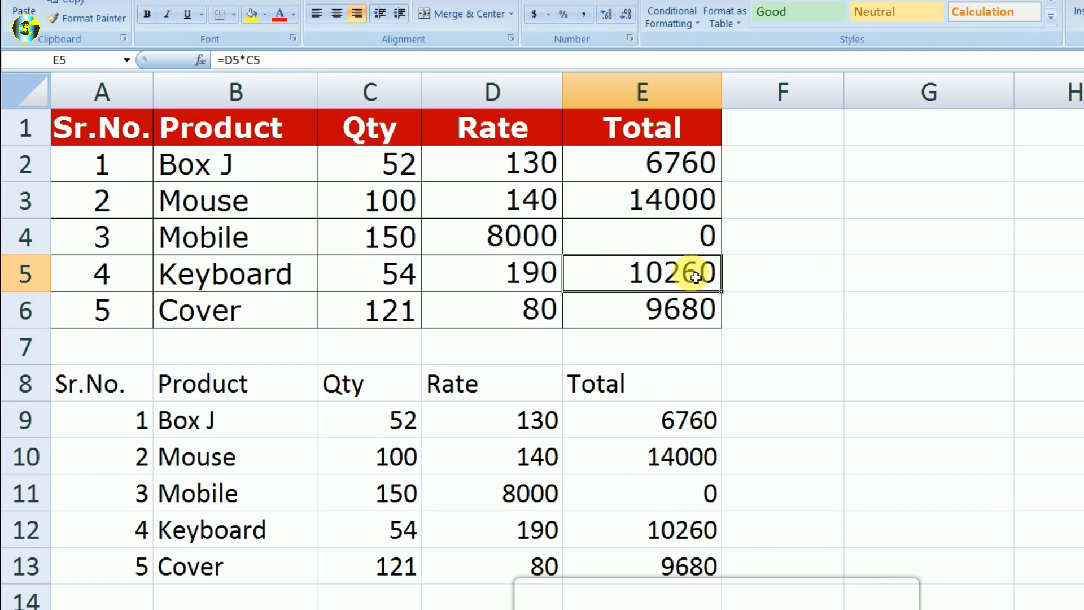
pyautogui.write('1')
pyautogui.press('Return')
pyautogui.write('1')
pyautogui.press('Return')
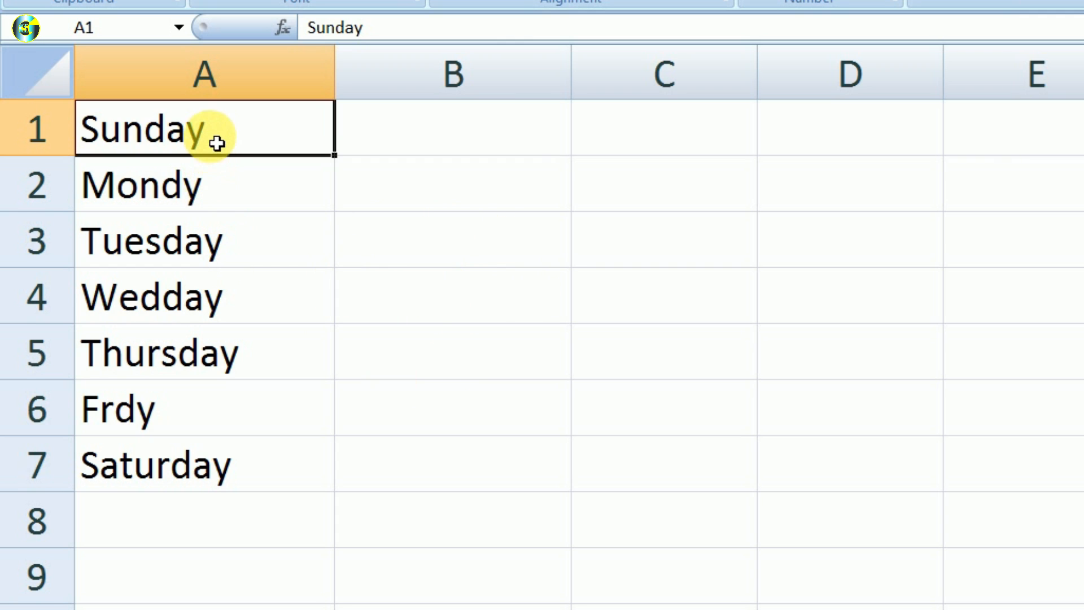
# Step: Enter the corrected day names beside the misspelled ones: Monday in B2, Wednesday in B4 and Friday in B6
pyautogui.click(195, 189)
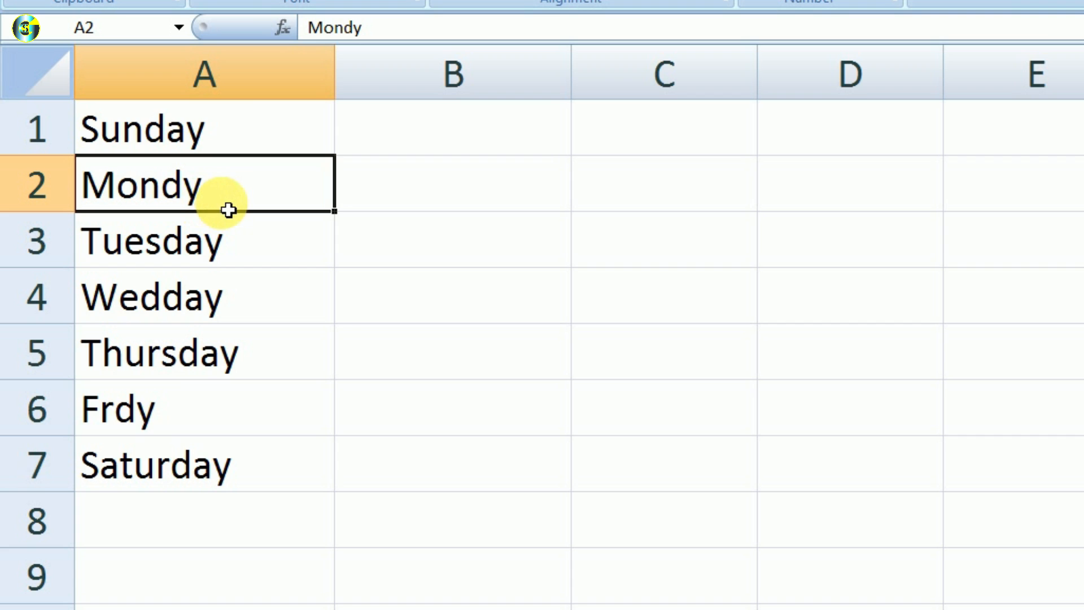
pyautogui.click(404, 204)
pyautogui.write('Monda')
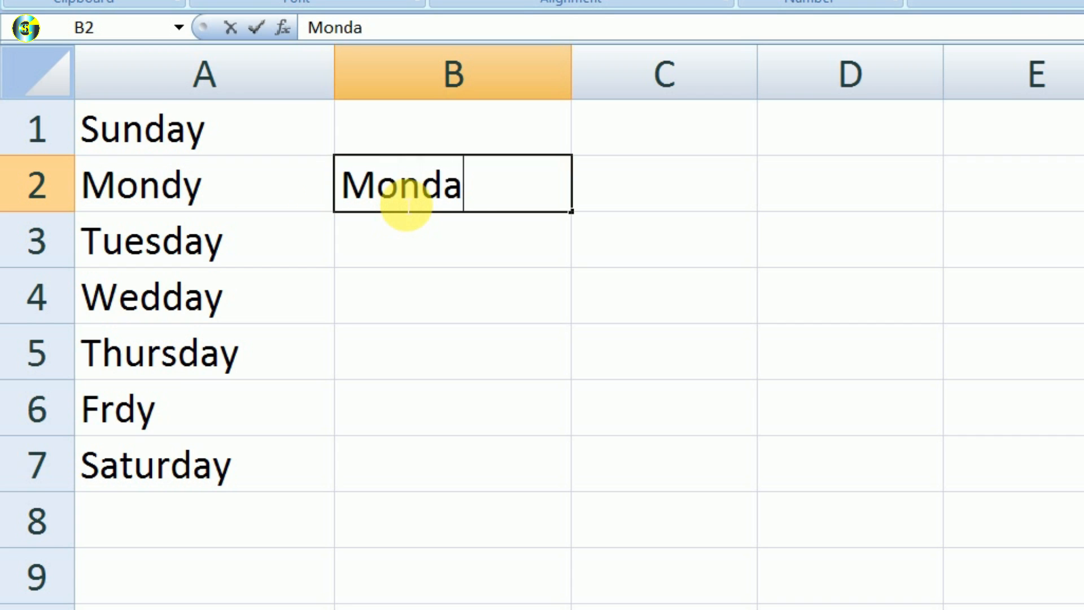
pyautogui.press('Return')
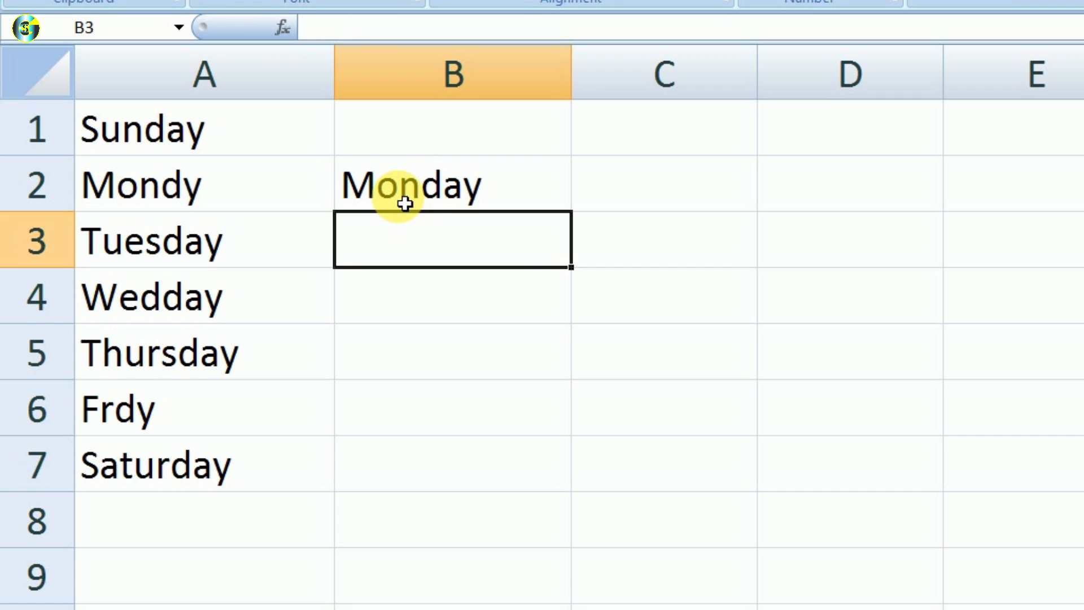
pyautogui.press('Return')
pyautogui.write('Wednes')
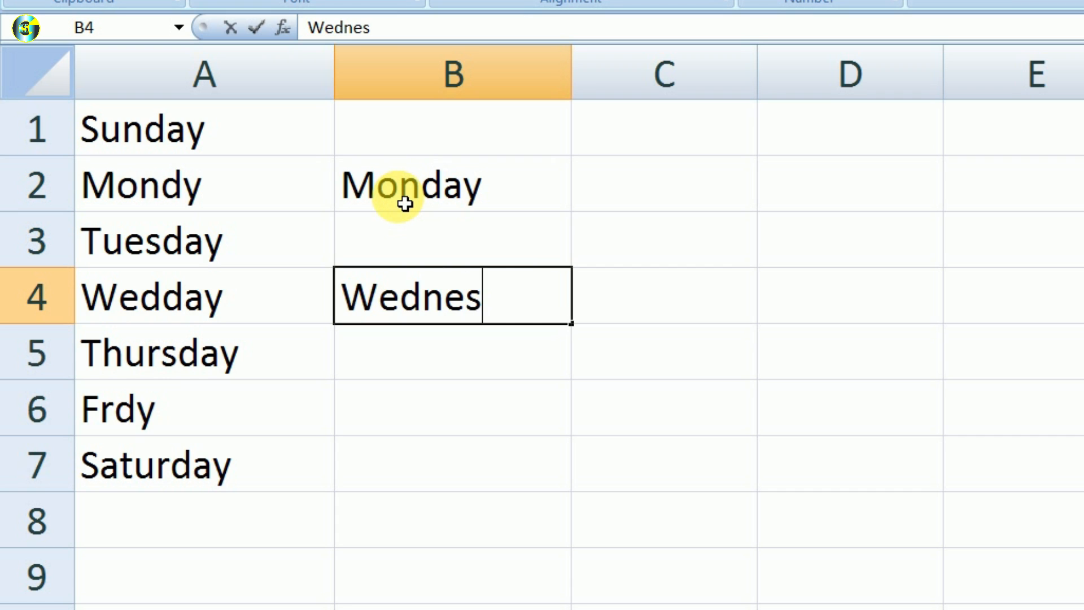
pyautogui.write('day')
pyautogui.press('Return')
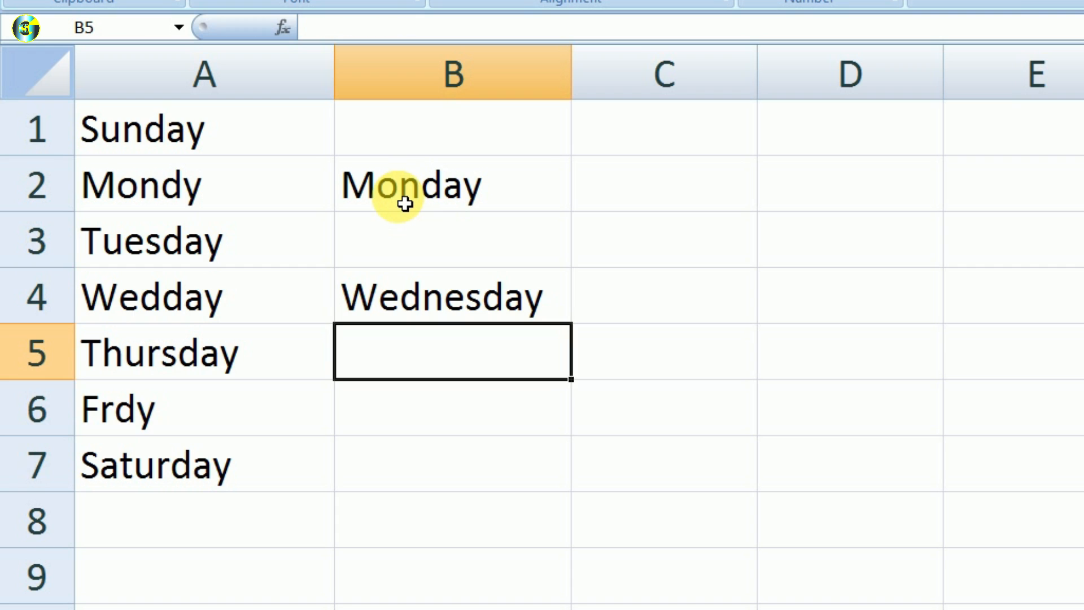
pyautogui.press('Return')
pyautogui.write('Friday')
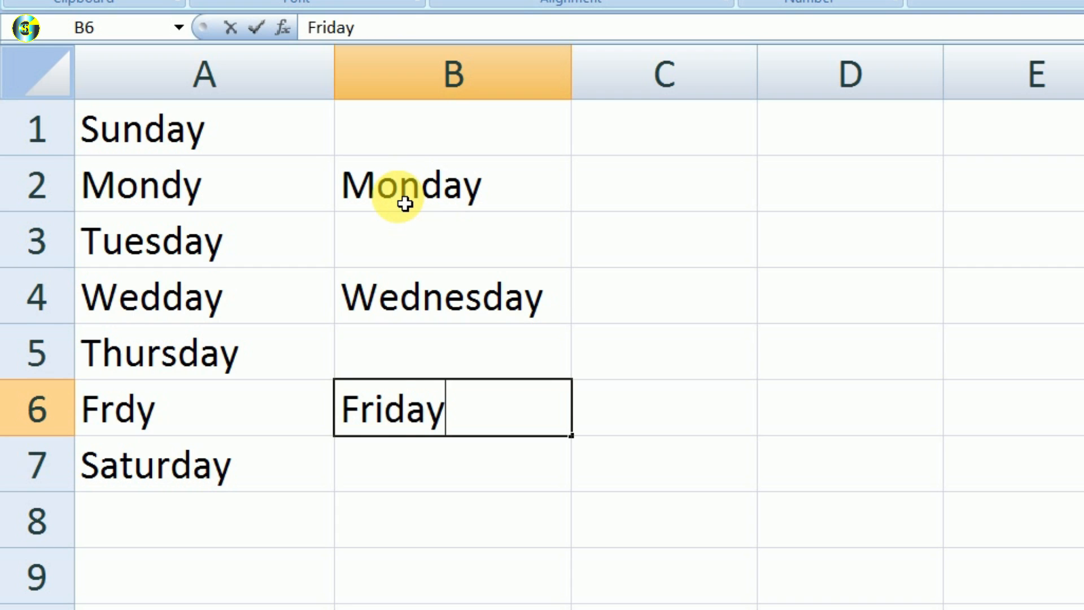
pyautogui.press('Return')
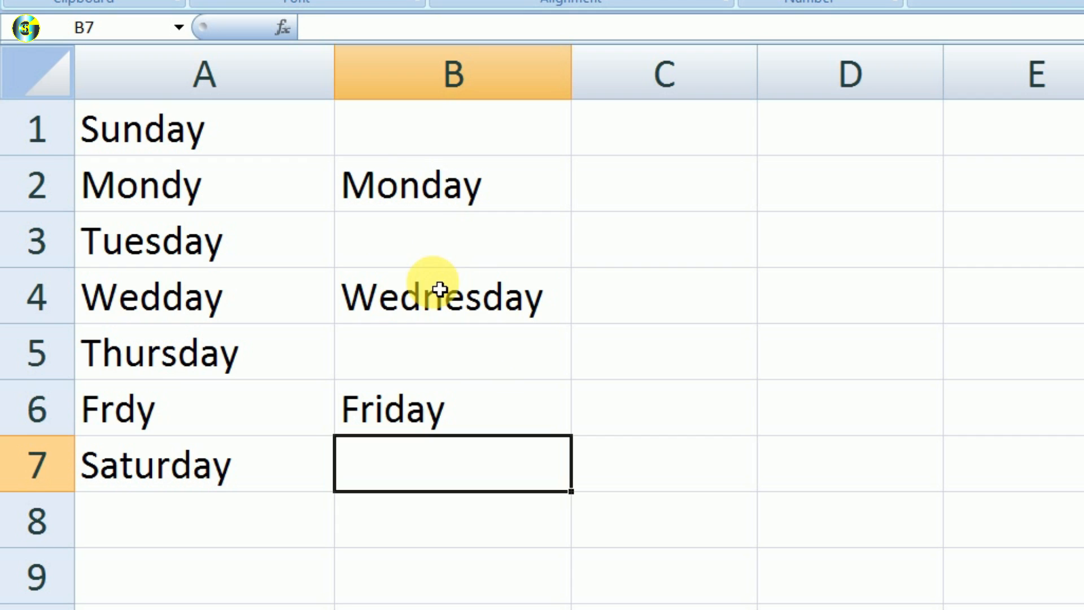
# Step: Copy the corrections in B1:B7 and paste them over the day names in A1:A7 using Paste Special with Skip blanks
pyautogui.moveTo(418, 127); pyautogui.dragTo(441, 471)
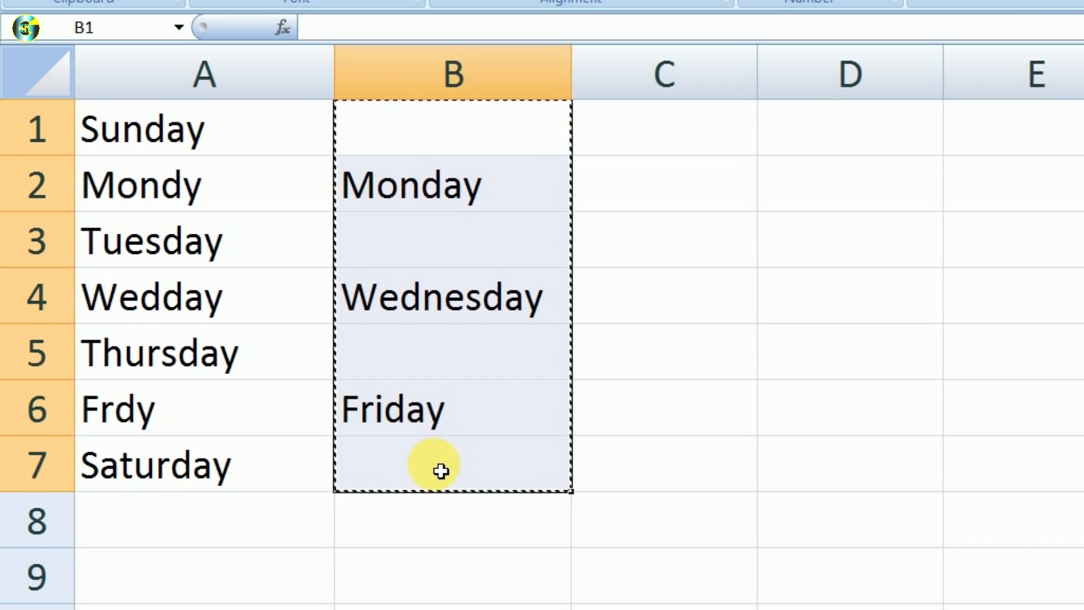
pyautogui.moveTo(235, 136); pyautogui.dragTo(227, 455)
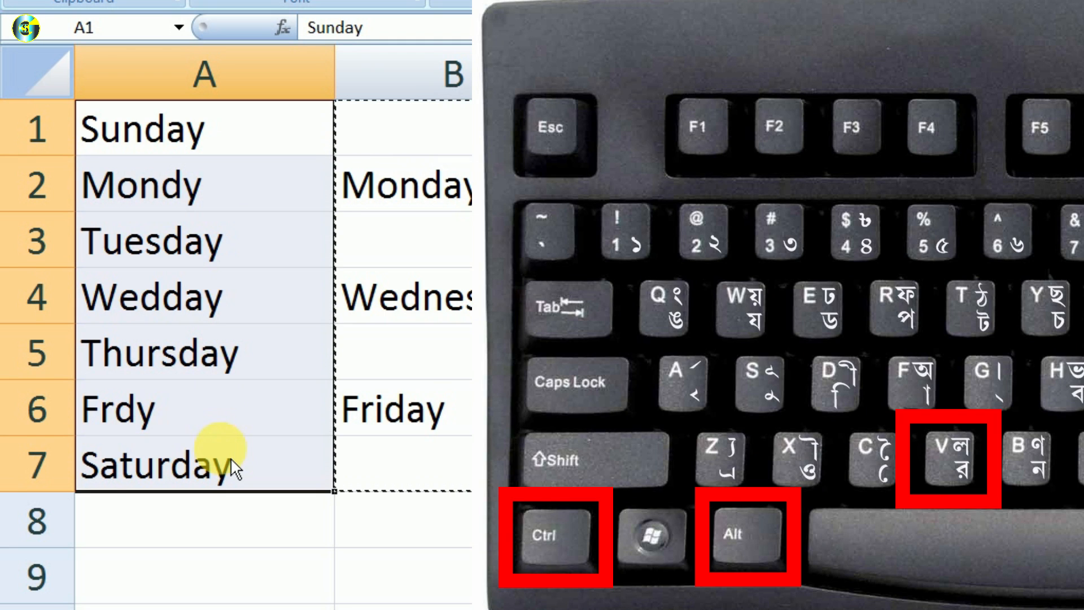
pyautogui.hotkey('ctrl', 'alt', 'v')
pyautogui.moveTo(625, 92); pyautogui.dragTo(549, 35)
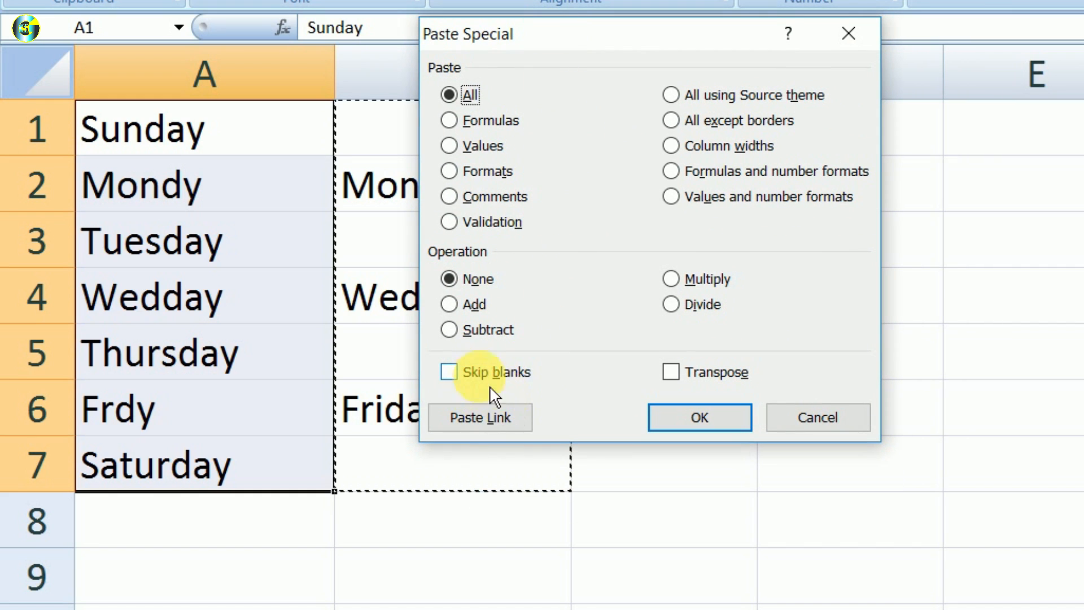
pyautogui.click(558, 388)
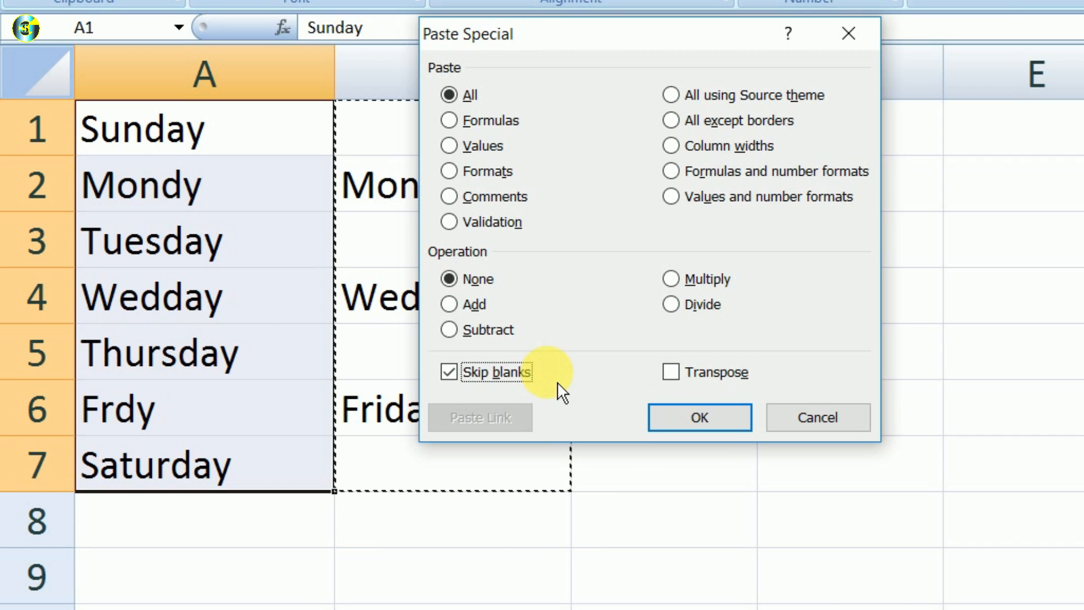
pyautogui.press('Return')
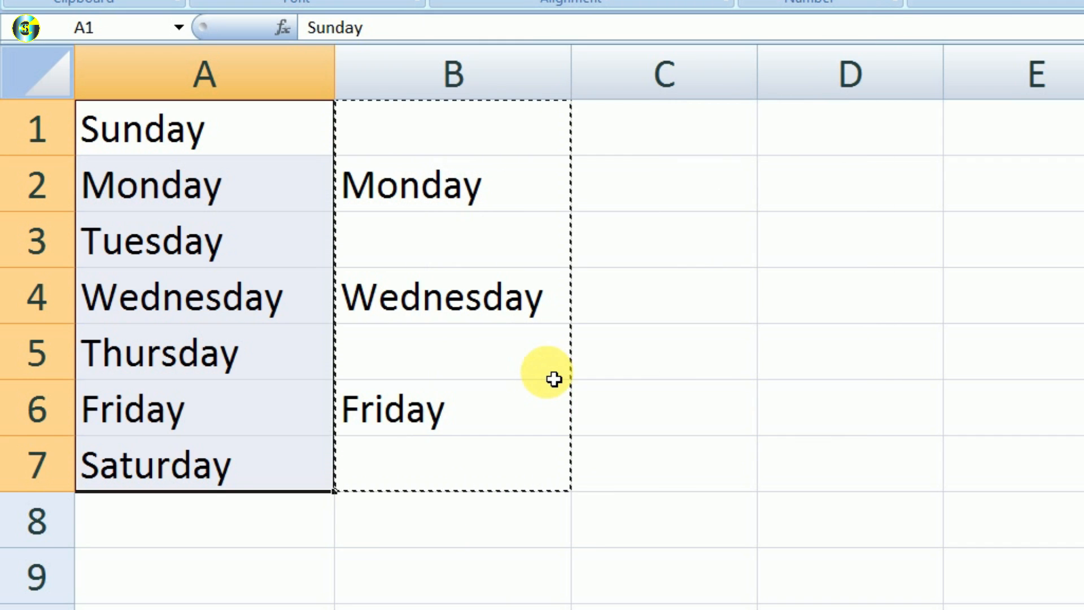
pyautogui.press('Escape')
# Step: Compare the day names in A1:A7 with the filled and blank cells beside them in B1:B7
pyautogui.moveTo(150, 187); pyautogui.dragTo(431, 190)
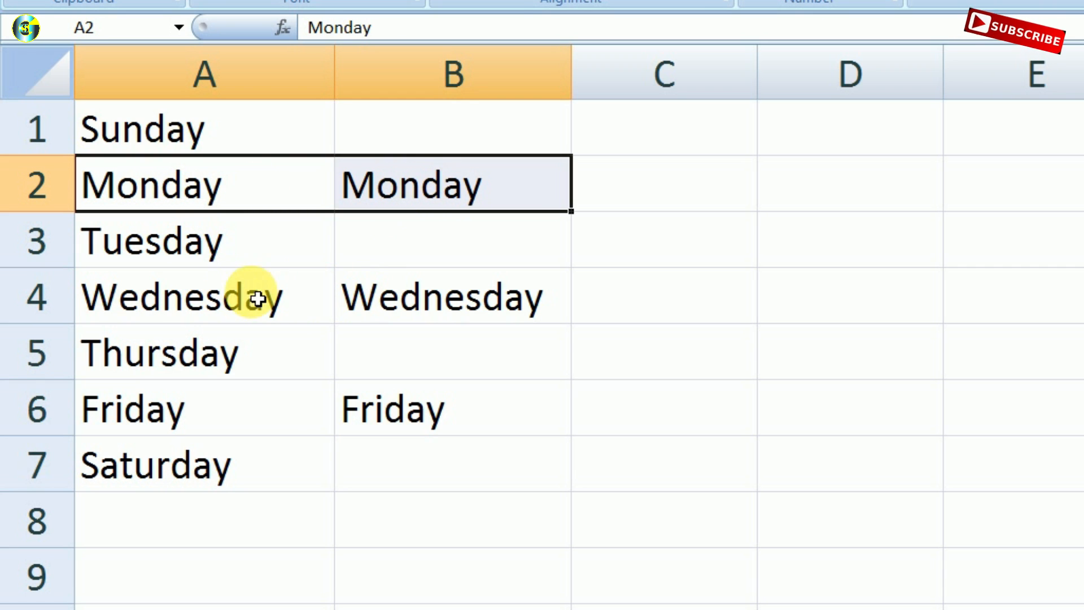
pyautogui.moveTo(249, 292); pyautogui.dragTo(580, 322)
pyautogui.click(231, 429)
pyautogui.moveTo(421, 415); pyautogui.dragTo(472, 413)
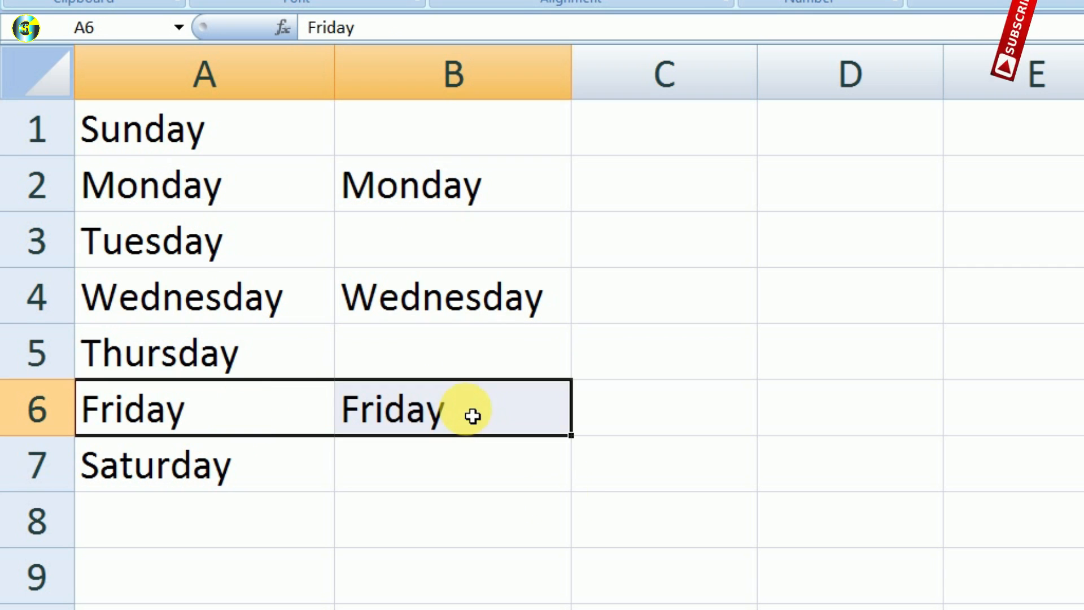
pyautogui.click(574, 500)
pyautogui.moveTo(410, 124); pyautogui.dragTo(586, 130)
pyautogui.moveTo(498, 249); pyautogui.dragTo(598, 246)
pyautogui.moveTo(508, 361); pyautogui.dragTo(593, 353)
pyautogui.click(484, 134)
pyautogui.moveTo(480, 226); pyautogui.dragTo(473, 454)
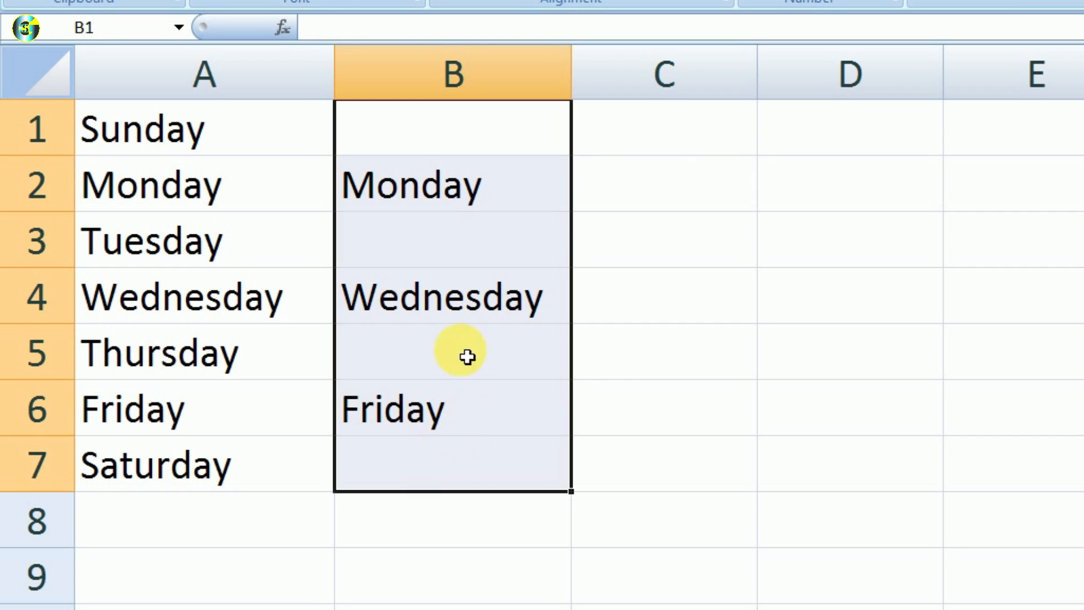
pyautogui.click(748, 317)
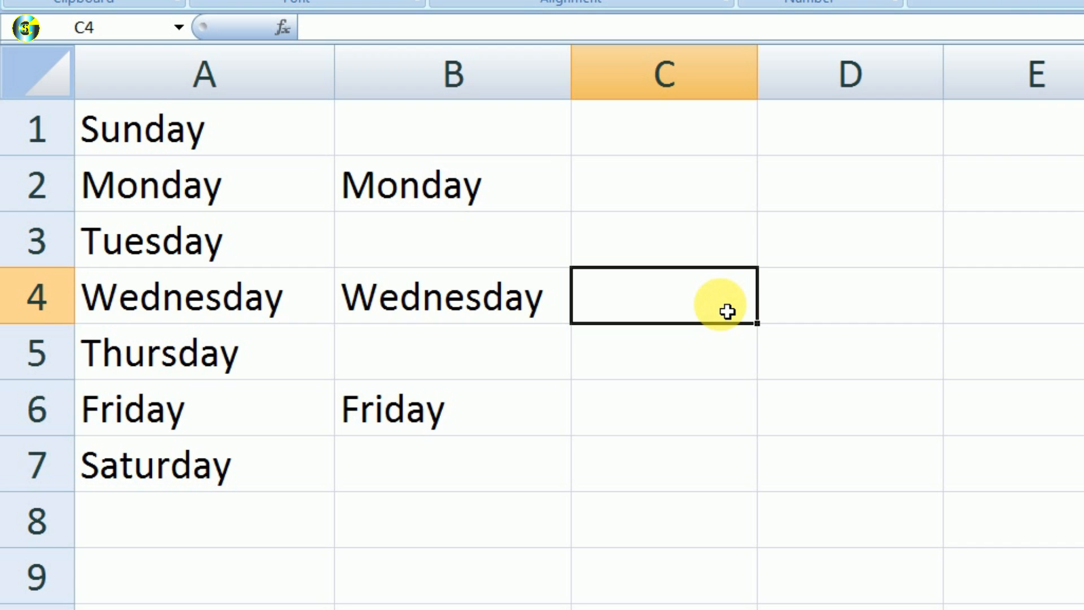
pyautogui.hotkey('ctrl', 'Home')
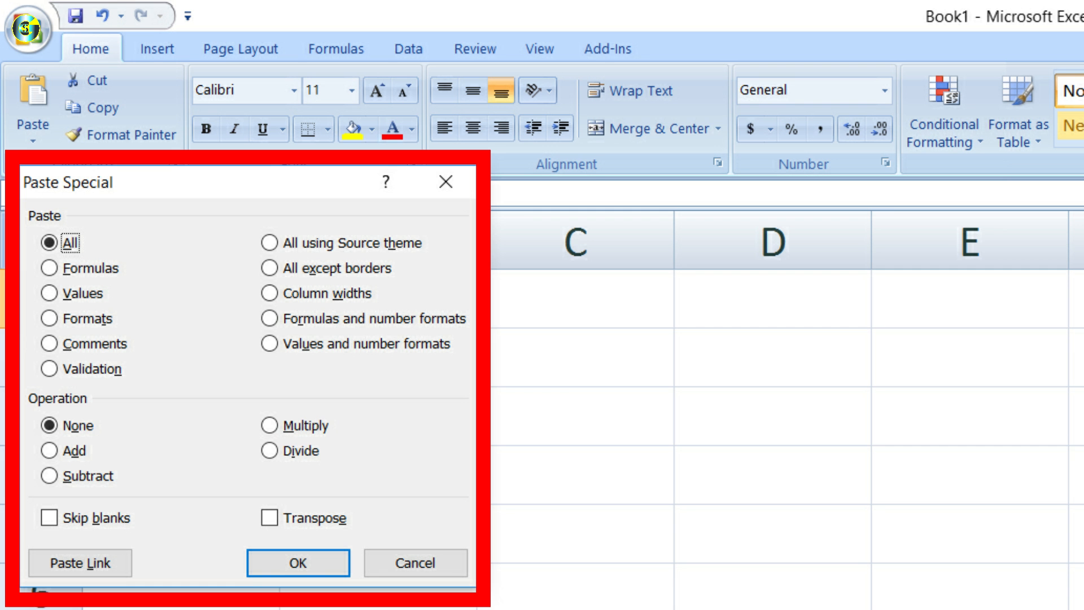